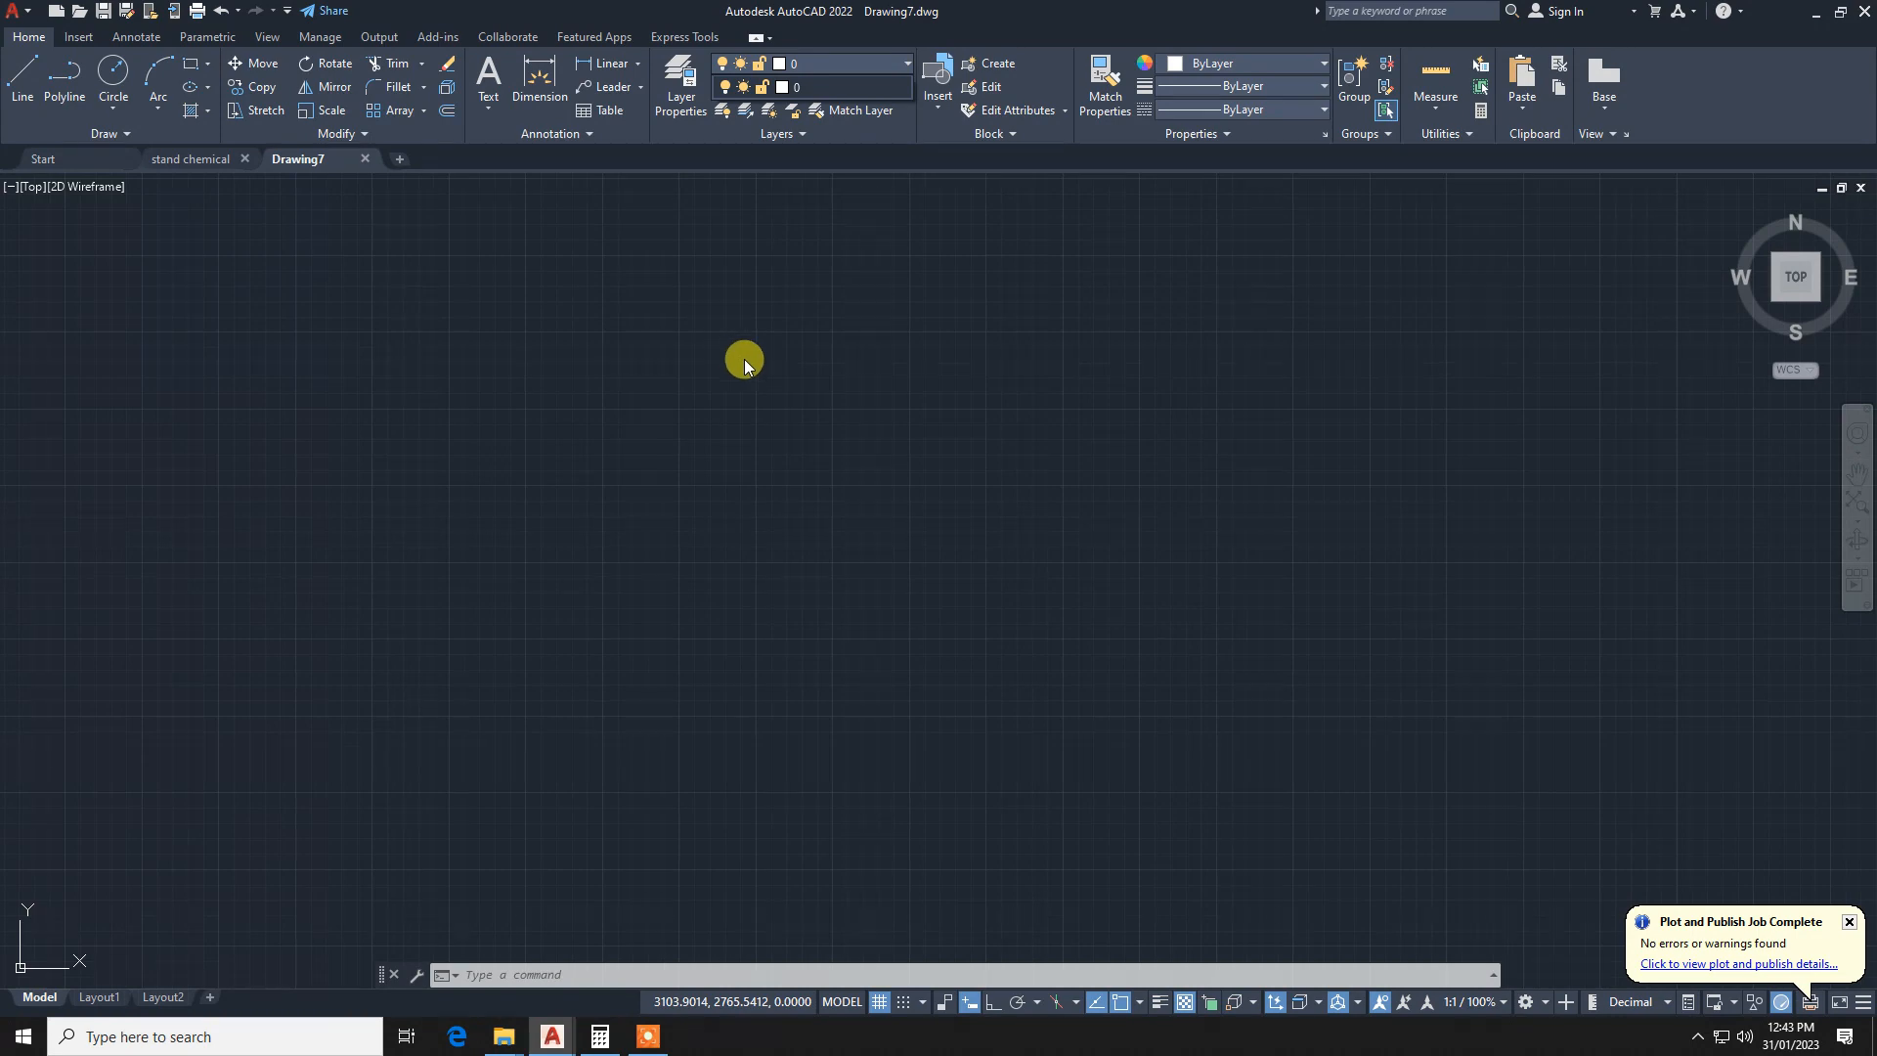
# Step: Open the layer properties with the LAYER command and create two new layers that are VP frozen in all viewports
pyautogui.click(745, 366)
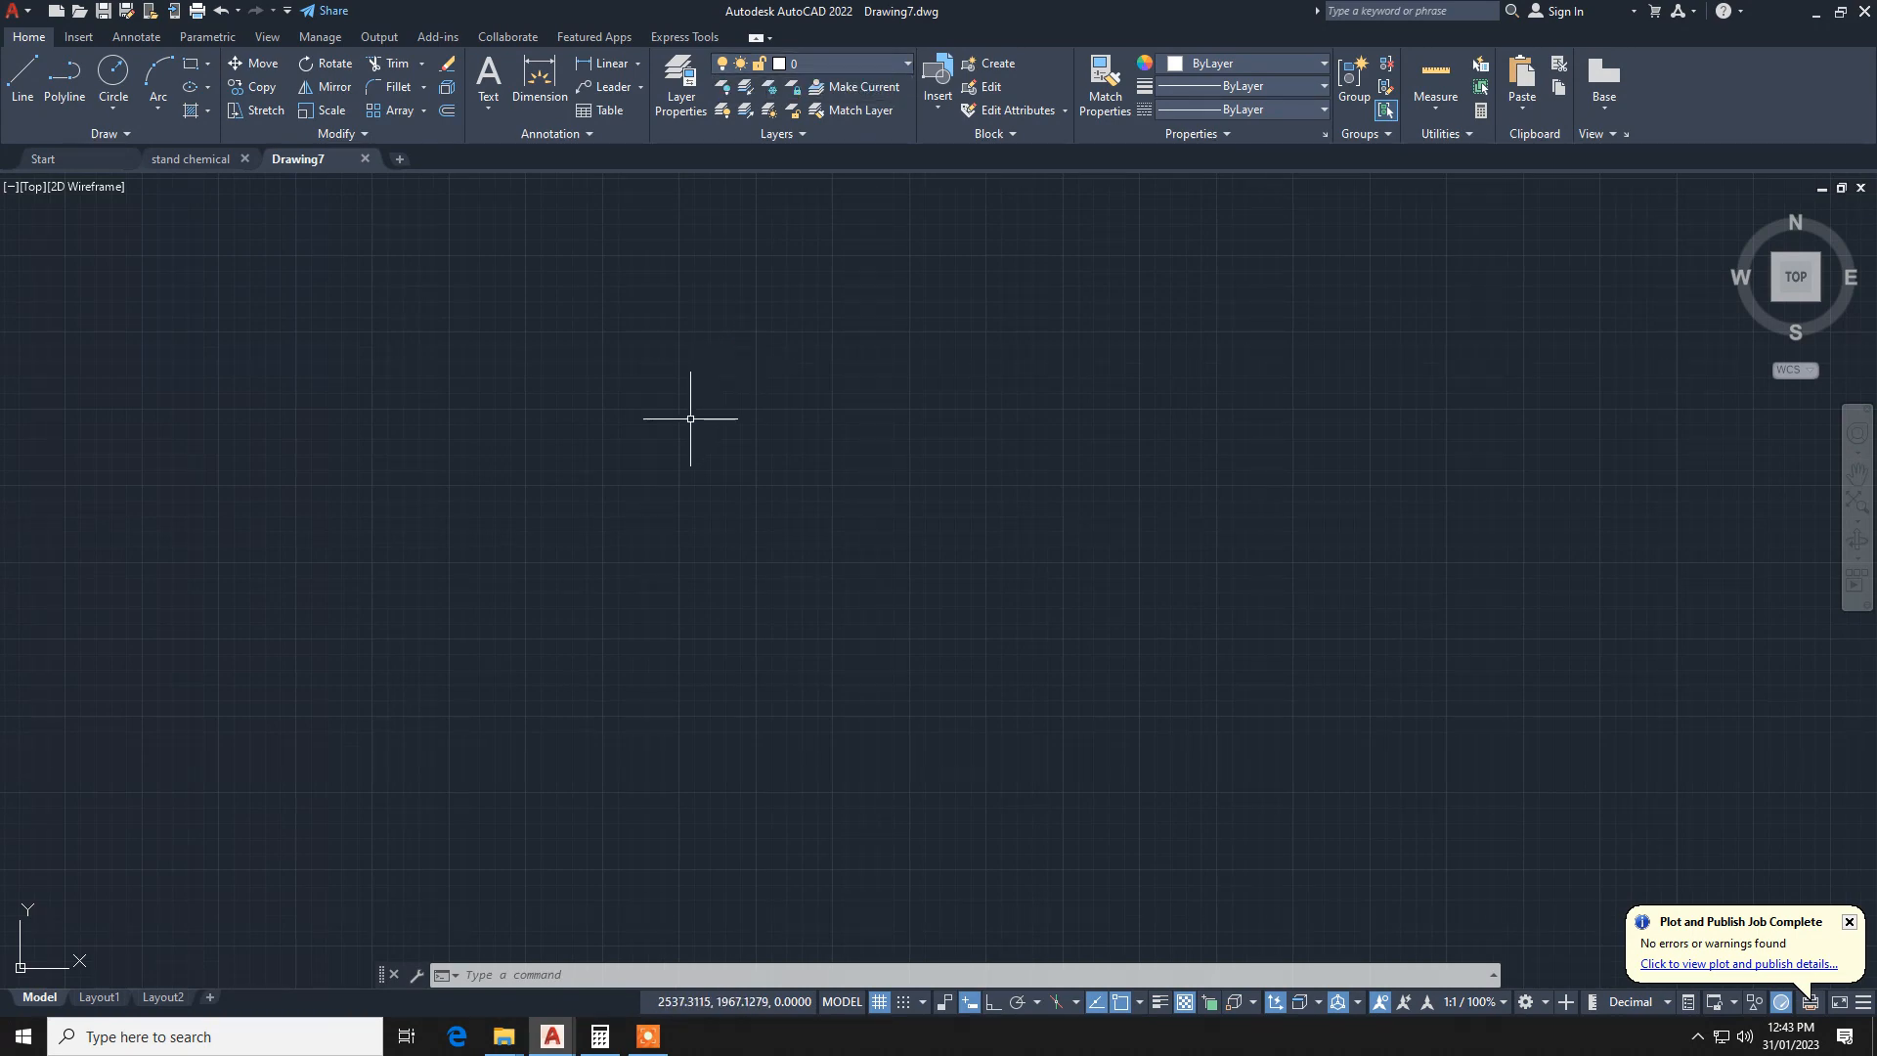
pyautogui.write('LAYER')
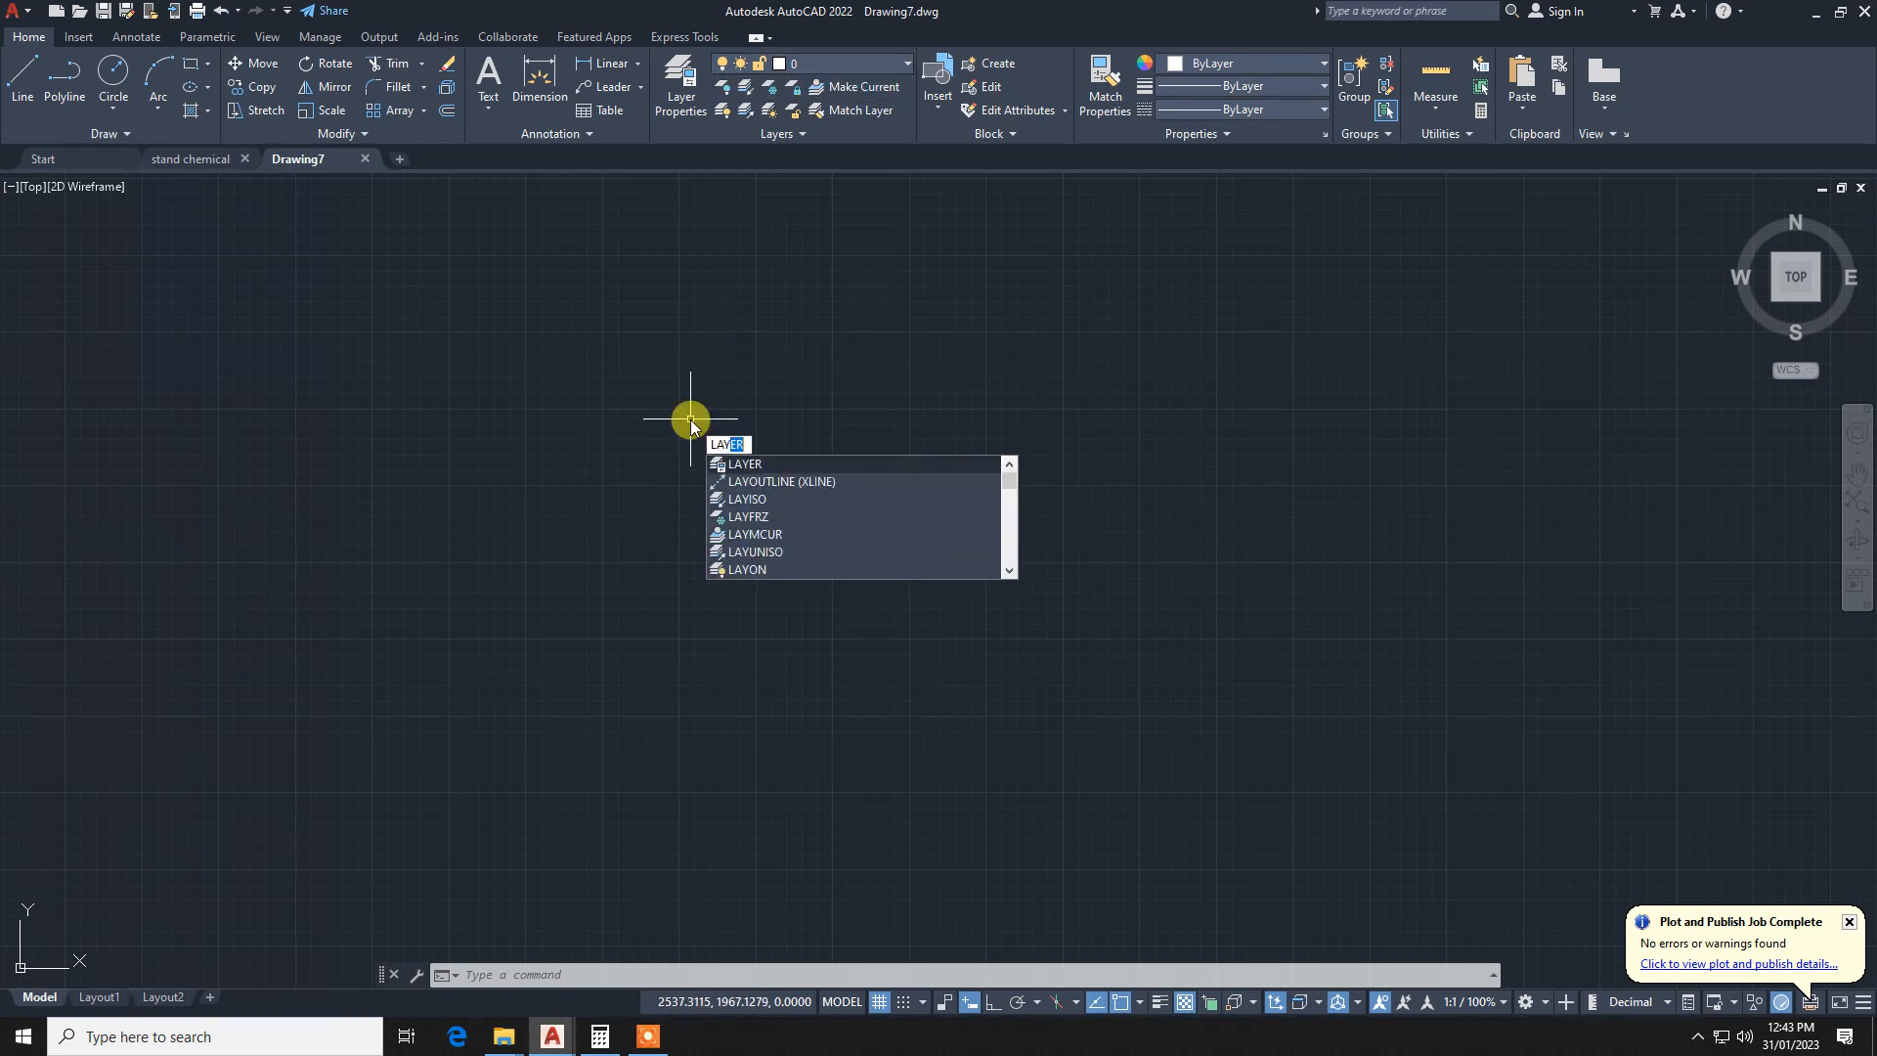
pyautogui.click(749, 465)
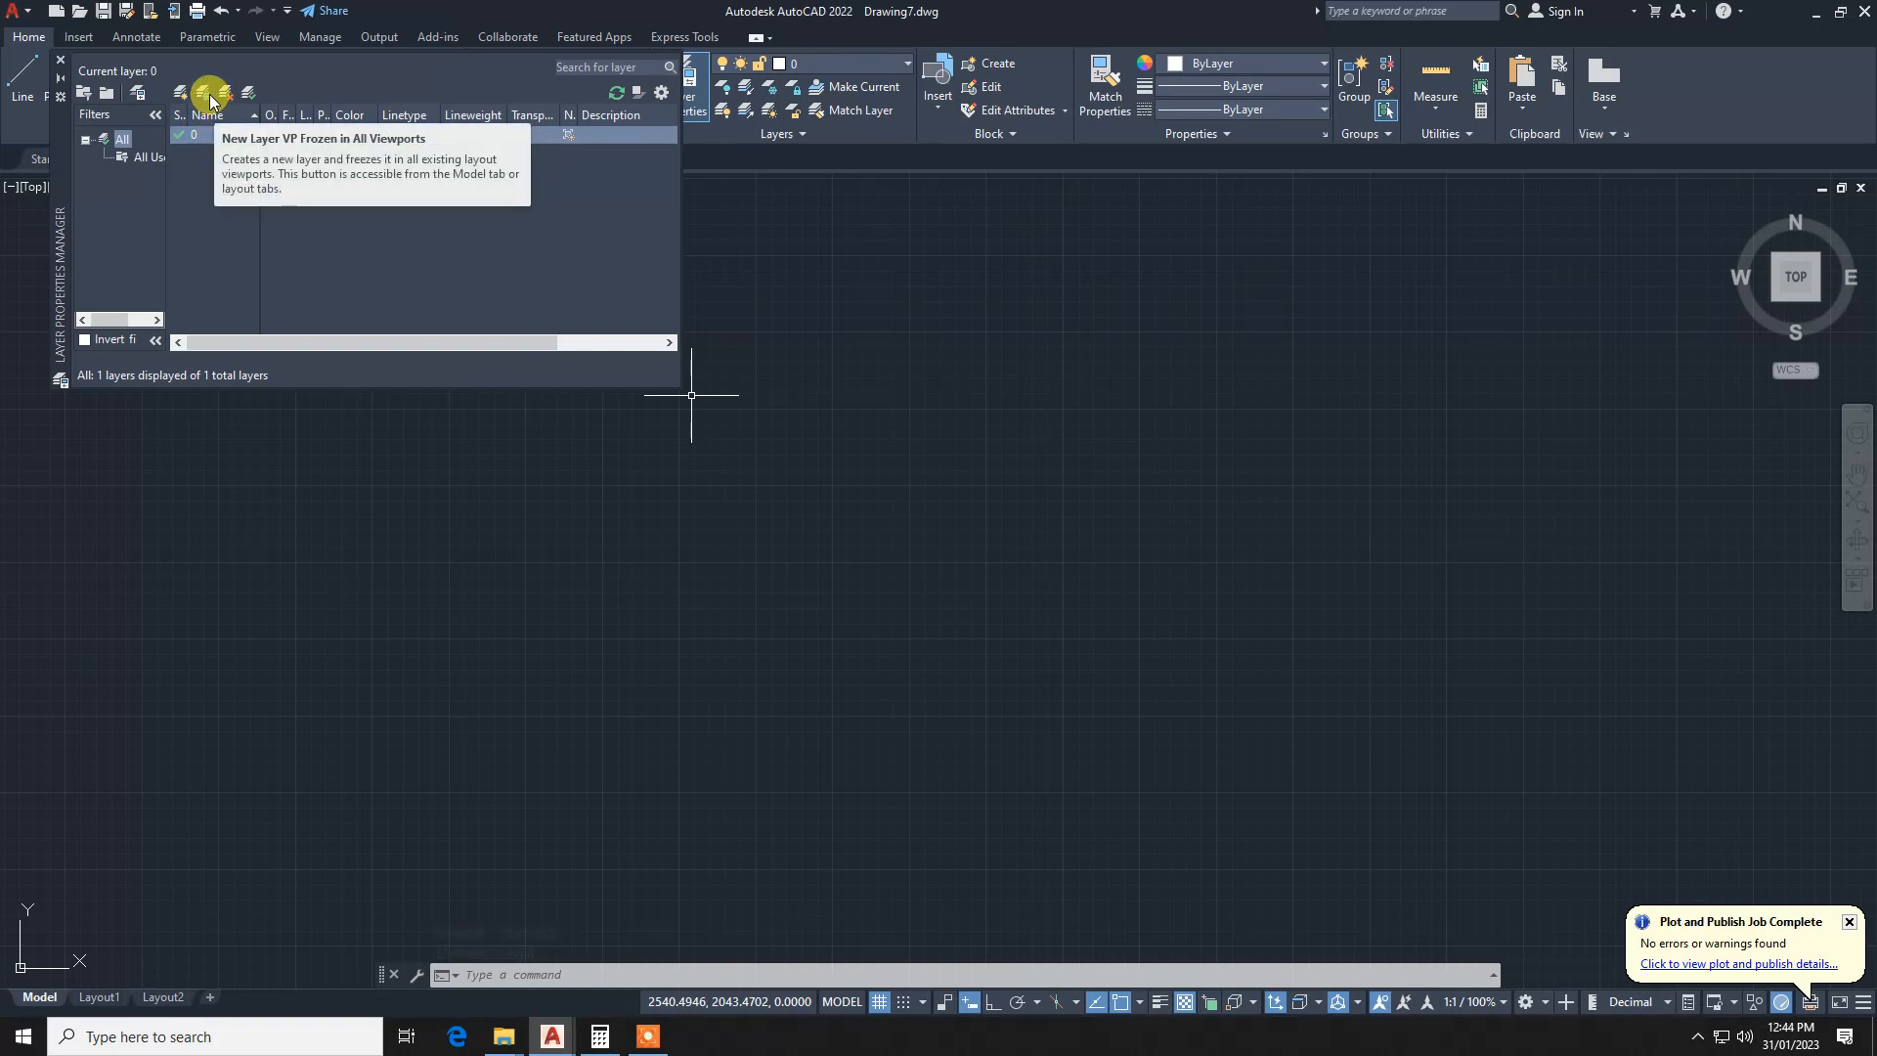
pyautogui.click(206, 95)
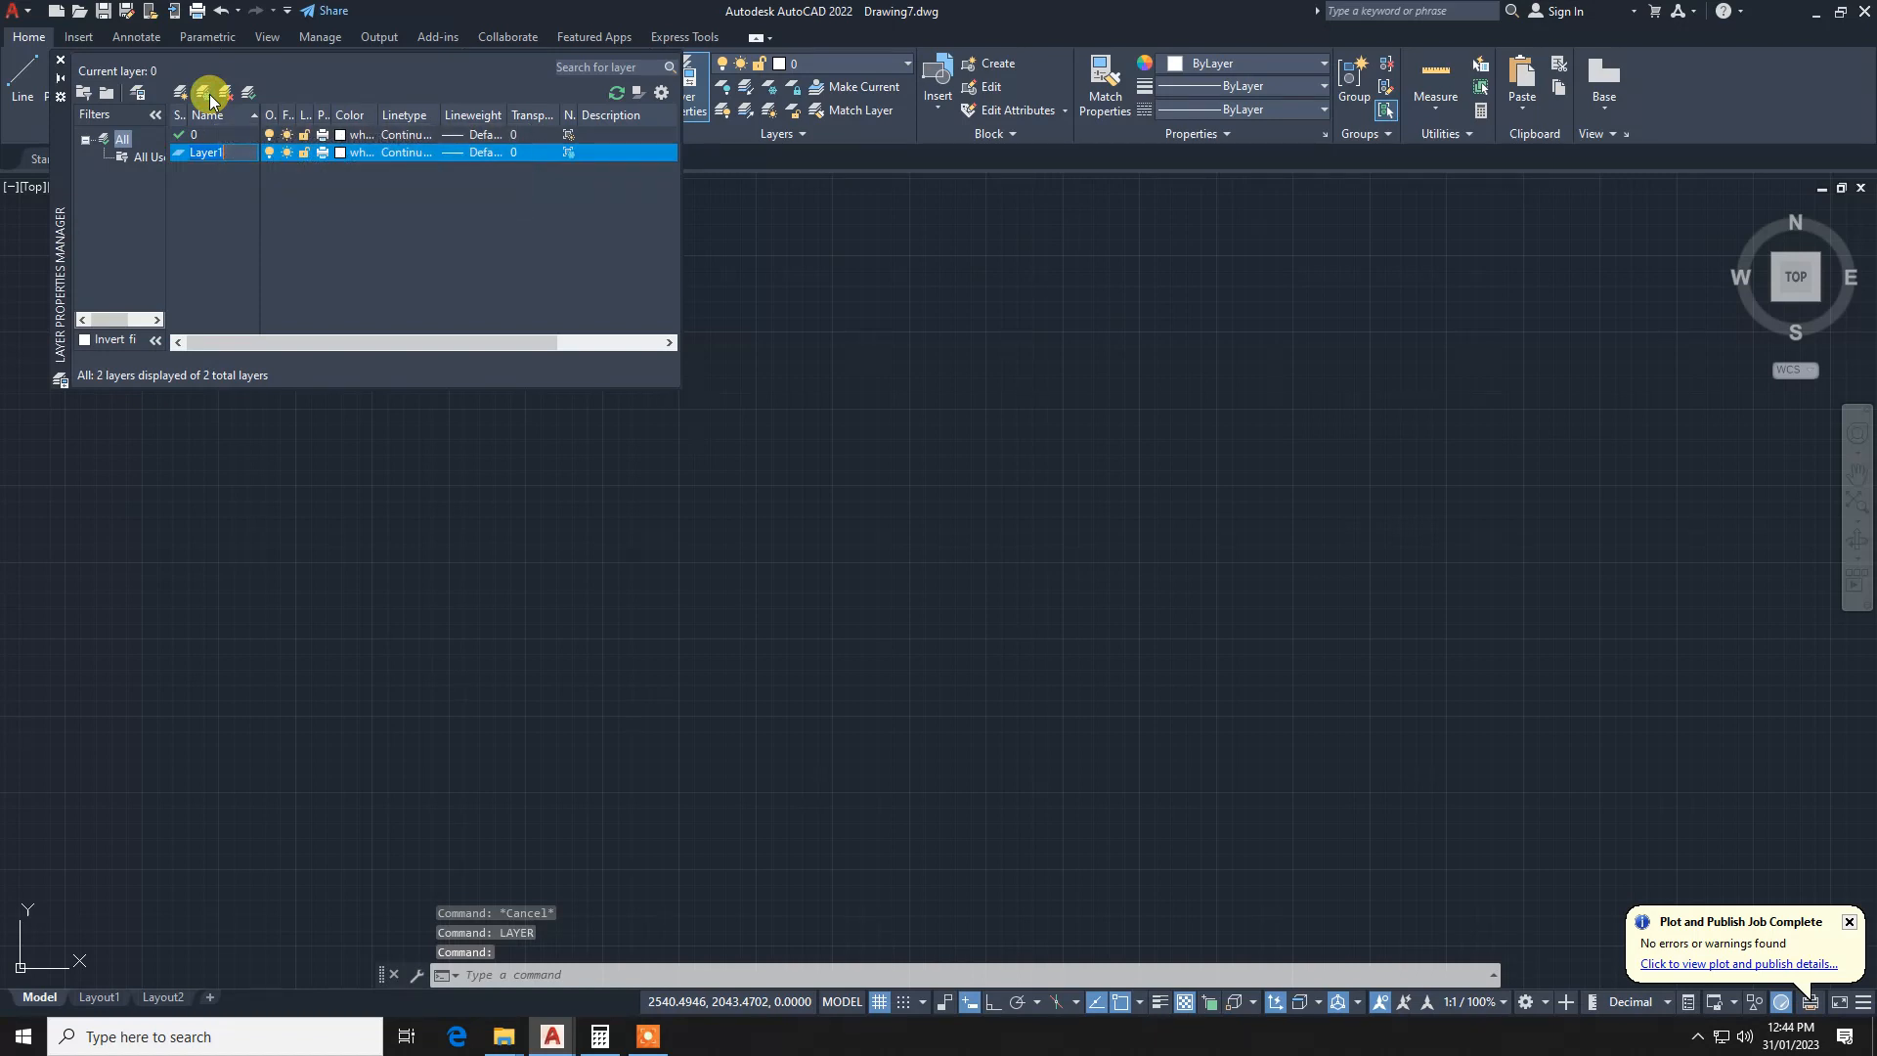
pyautogui.click(210, 94)
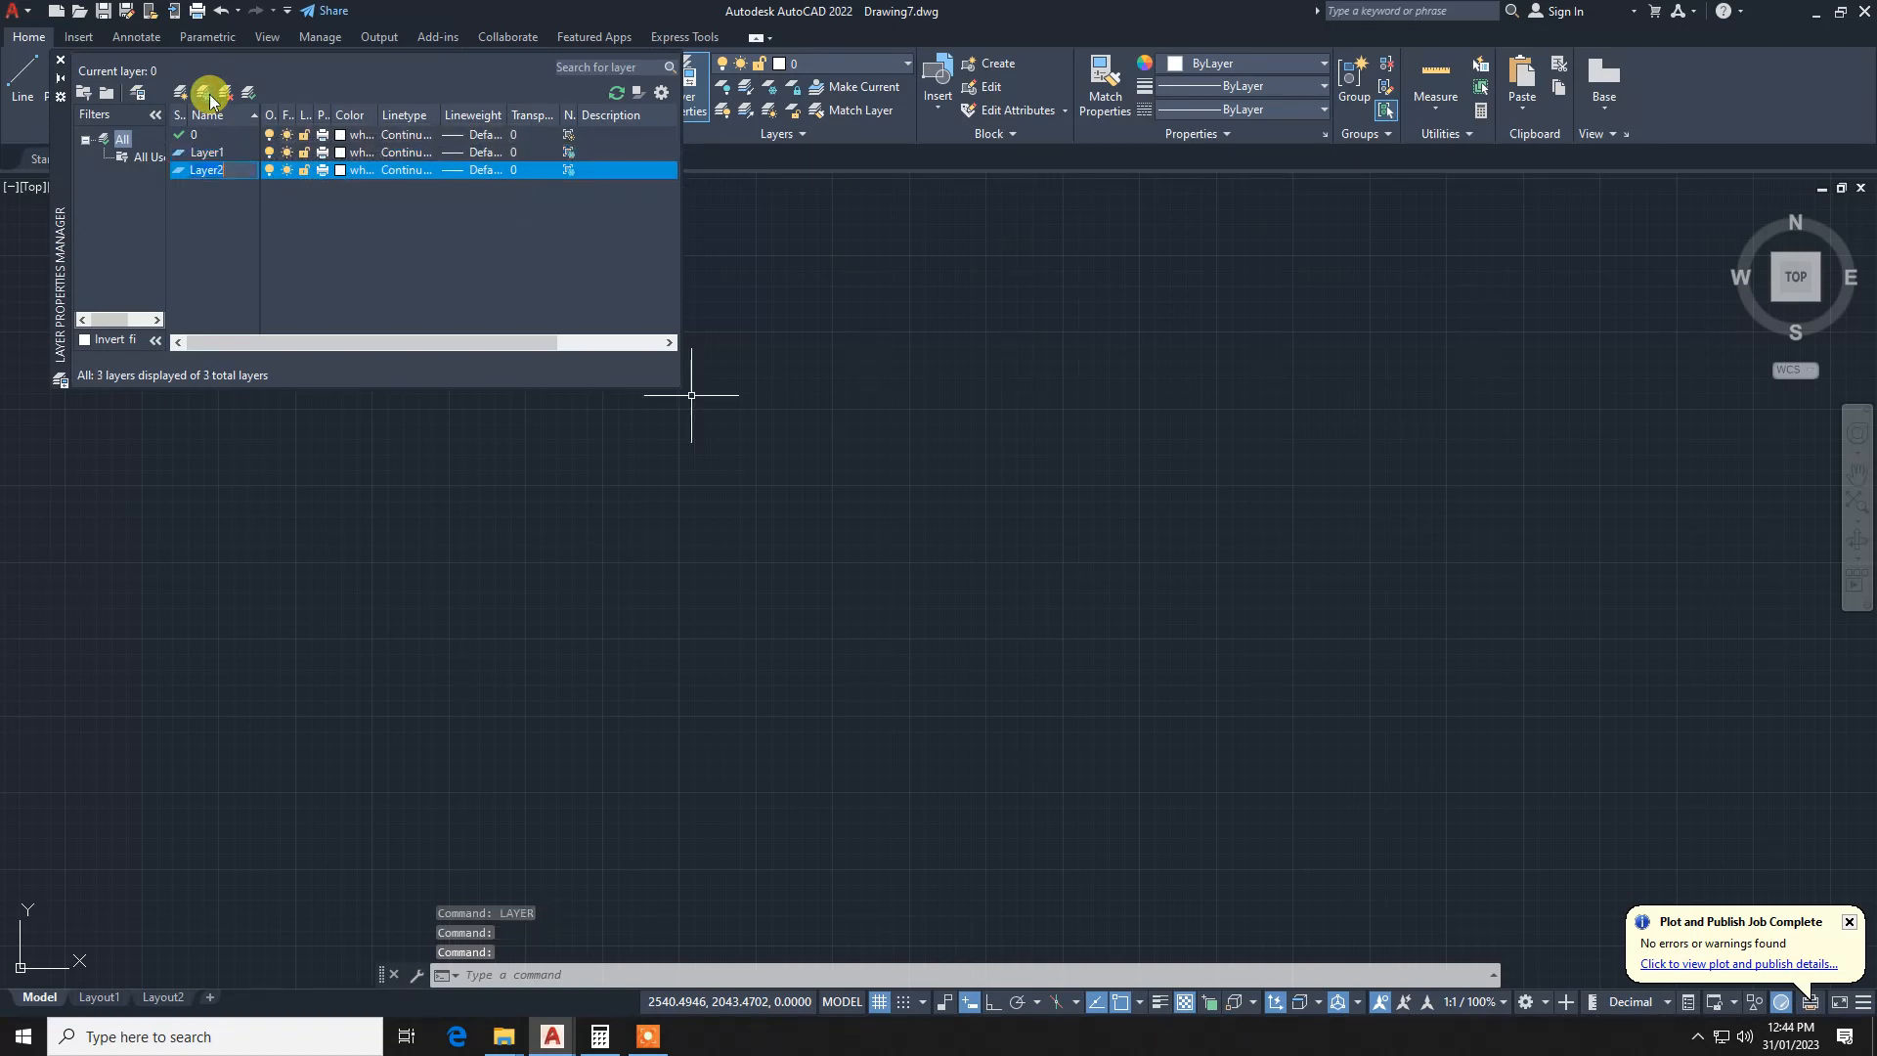
# Step: Rename the first new layer as 1 and set its color to green
pyautogui.click(222, 154)
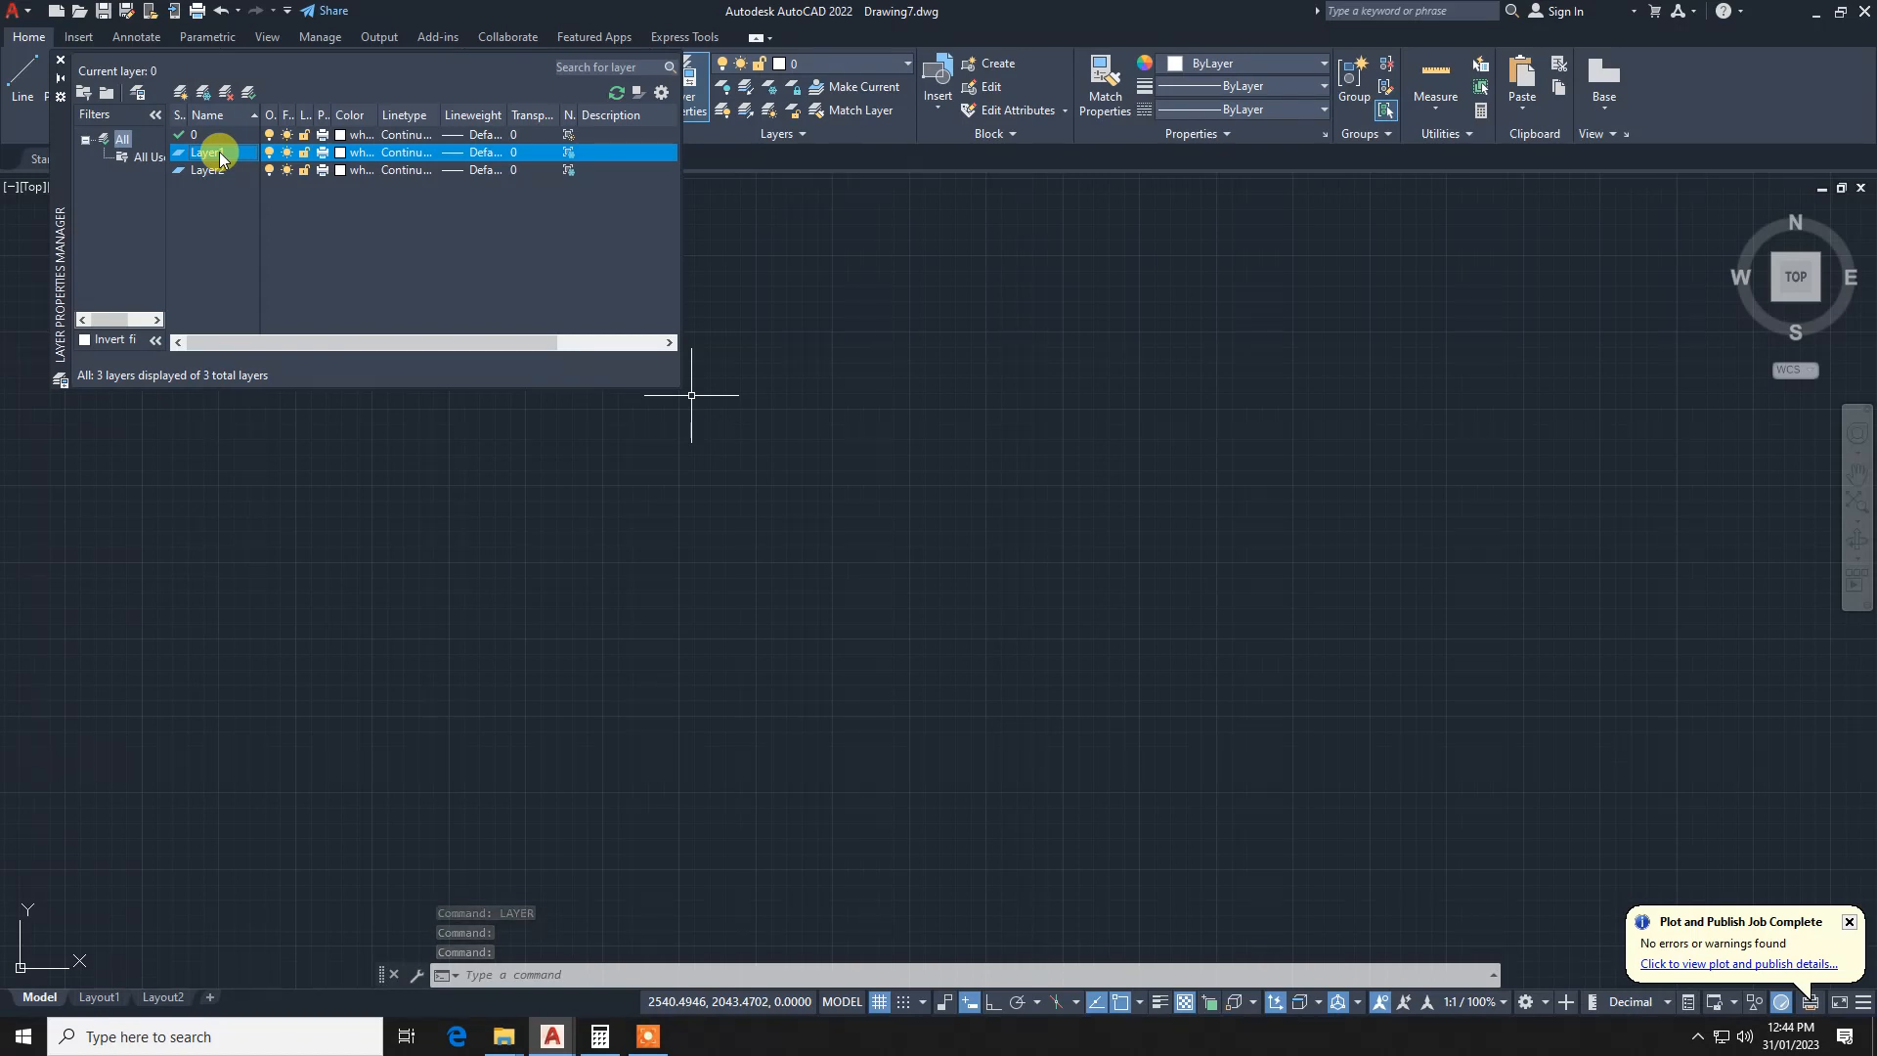
pyautogui.click(210, 153)
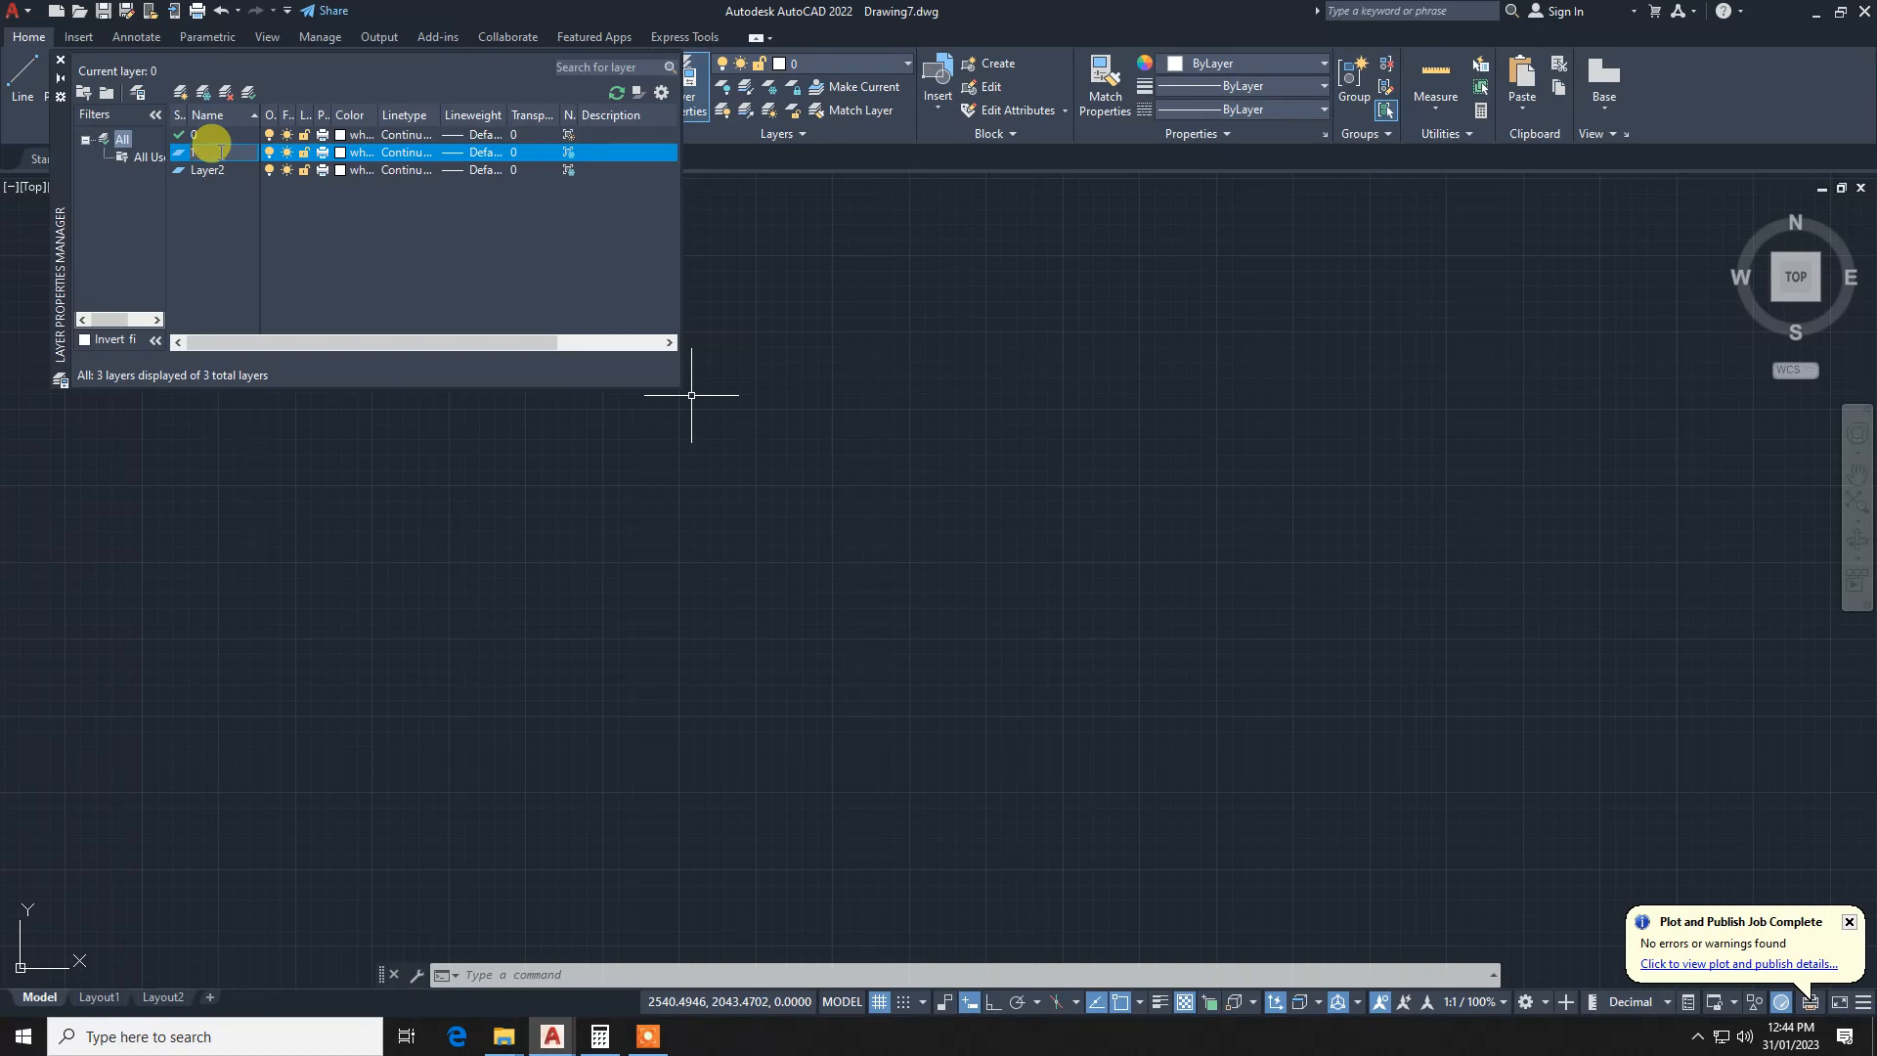
pyautogui.click(342, 153)
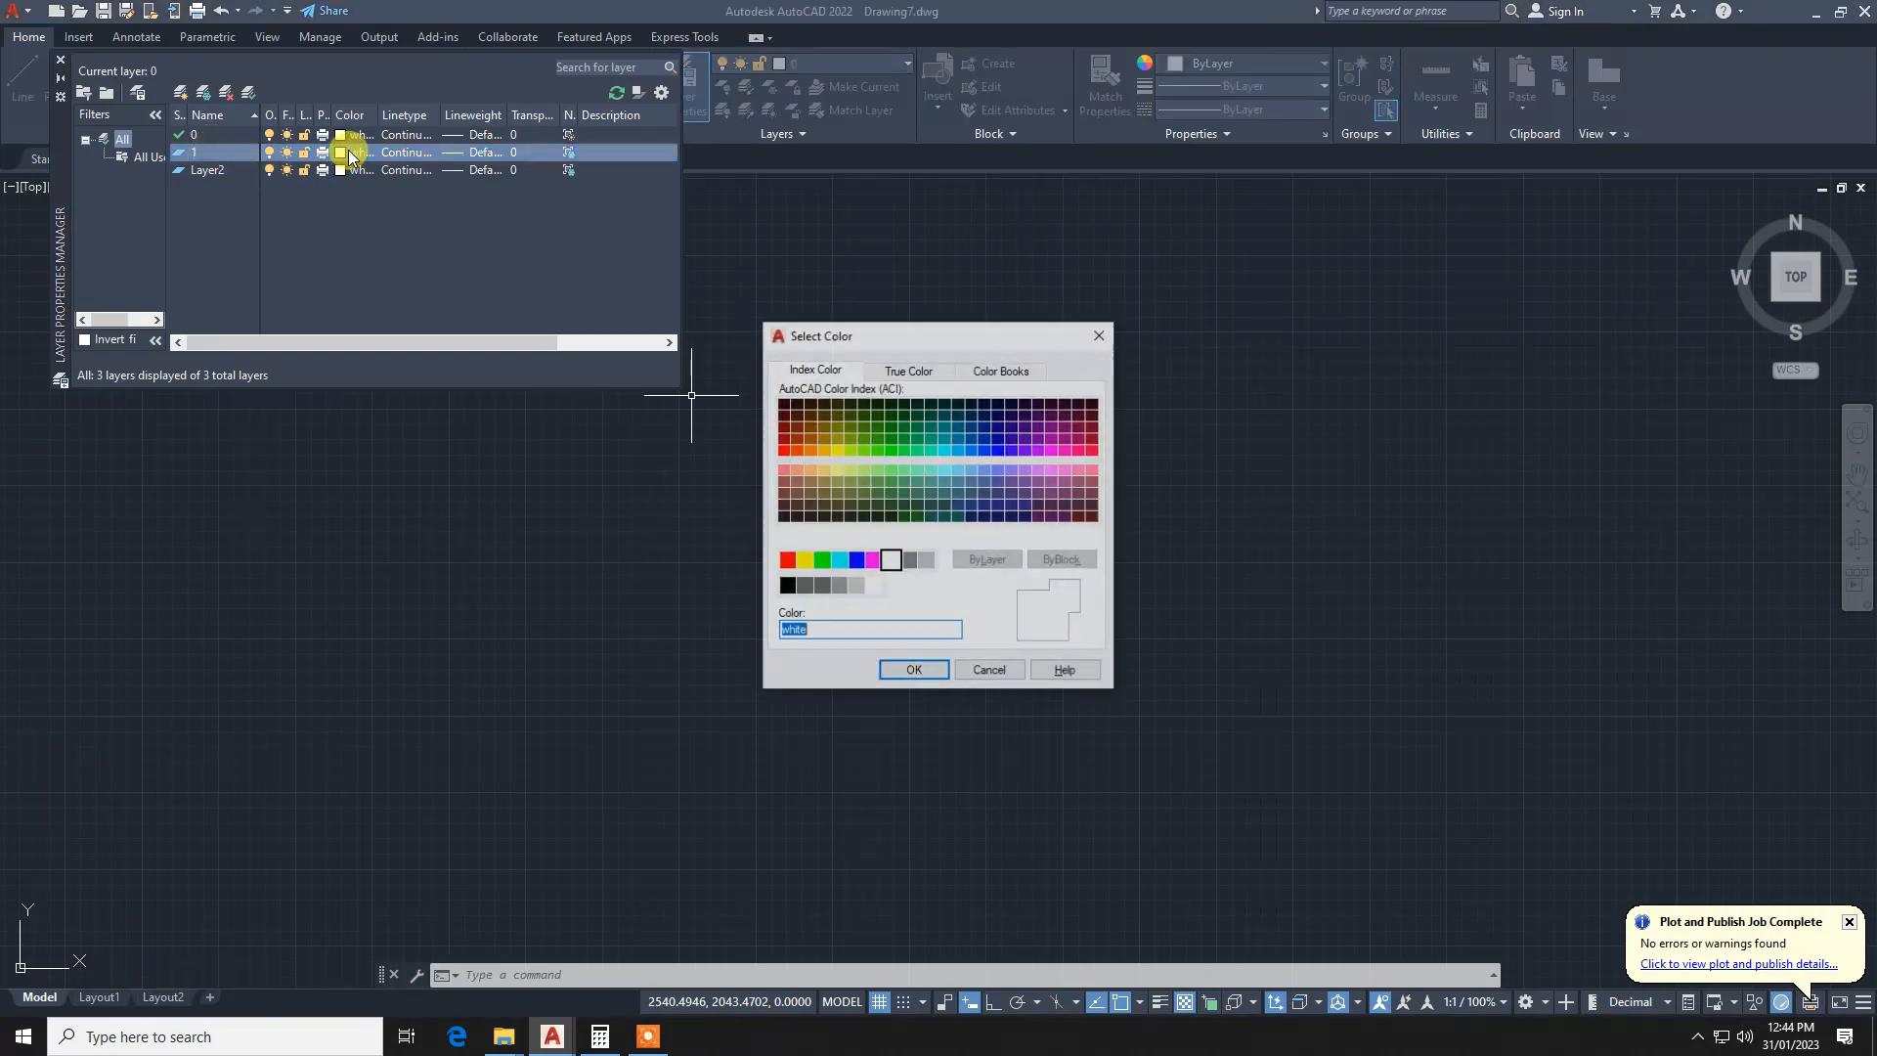
pyautogui.click(822, 563)
pyautogui.click(913, 671)
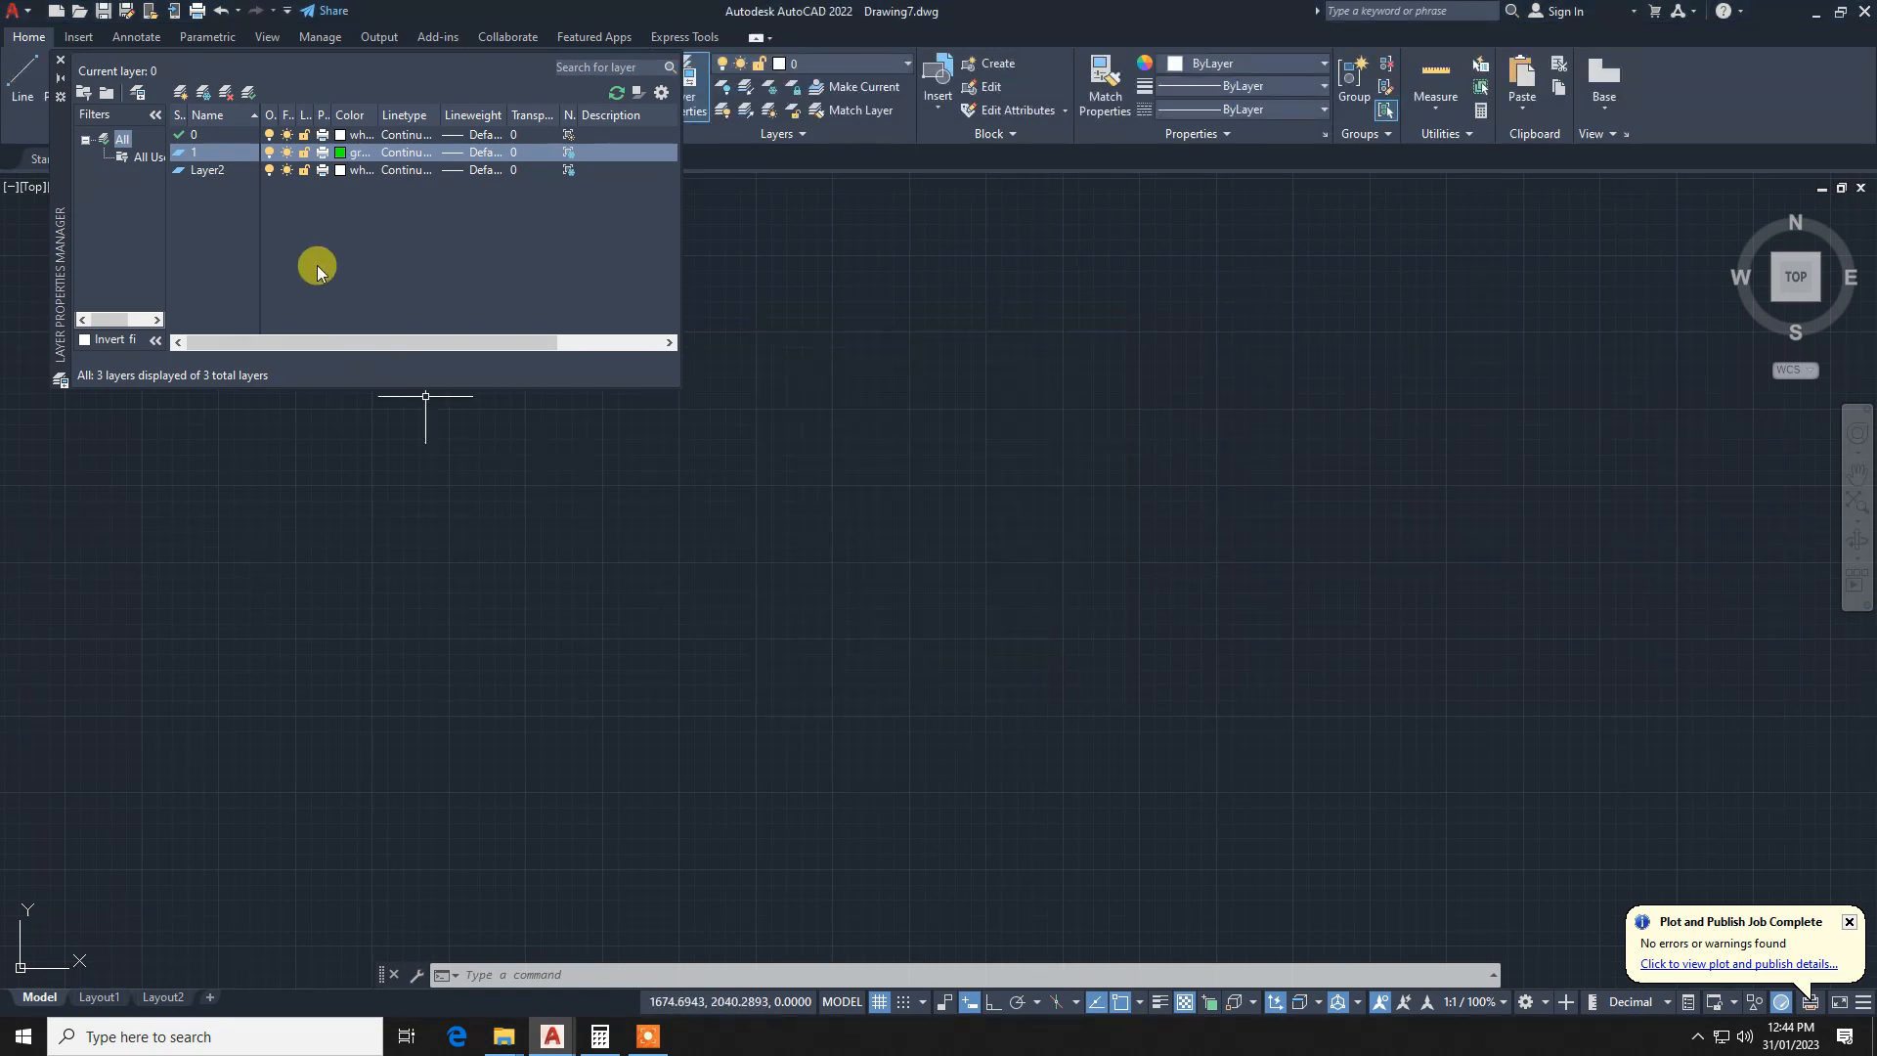
# Step: Rename the second new layer as 2 and set its color to blue
pyautogui.click(206, 172)
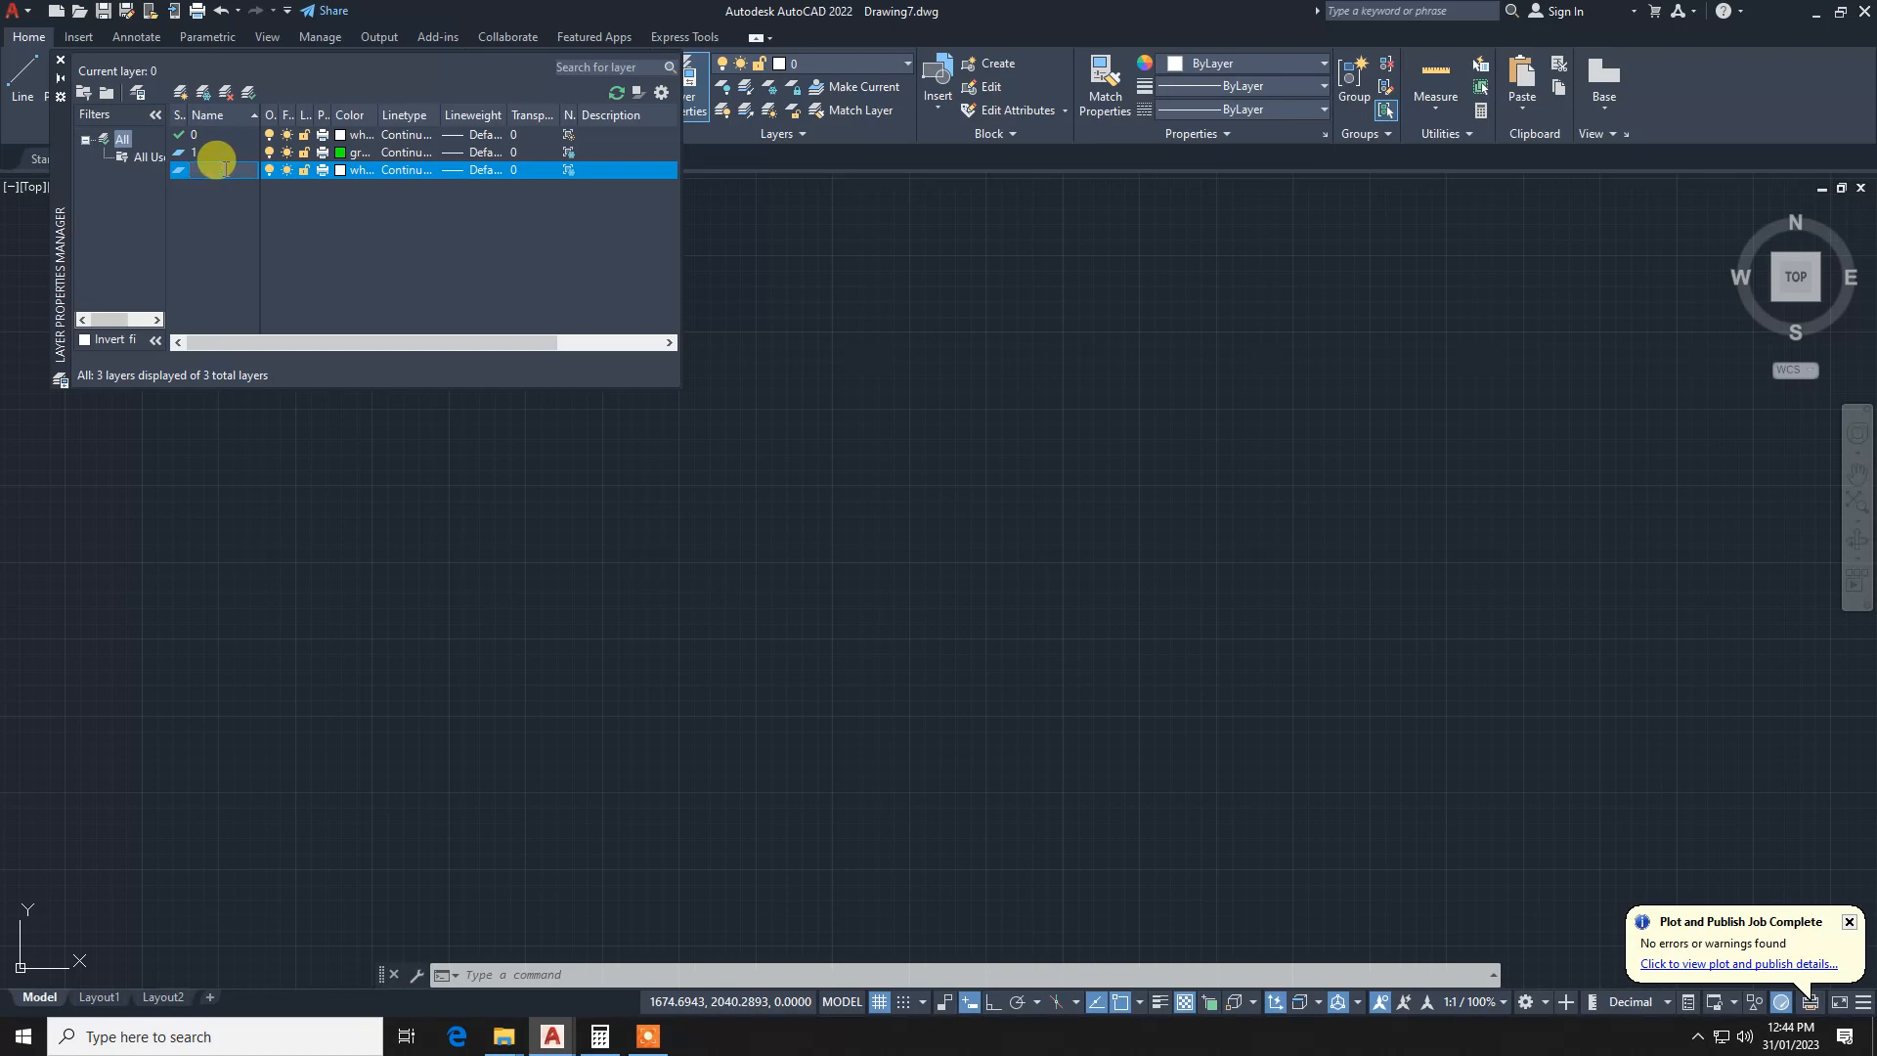
pyautogui.write('2')
pyautogui.click(341, 170)
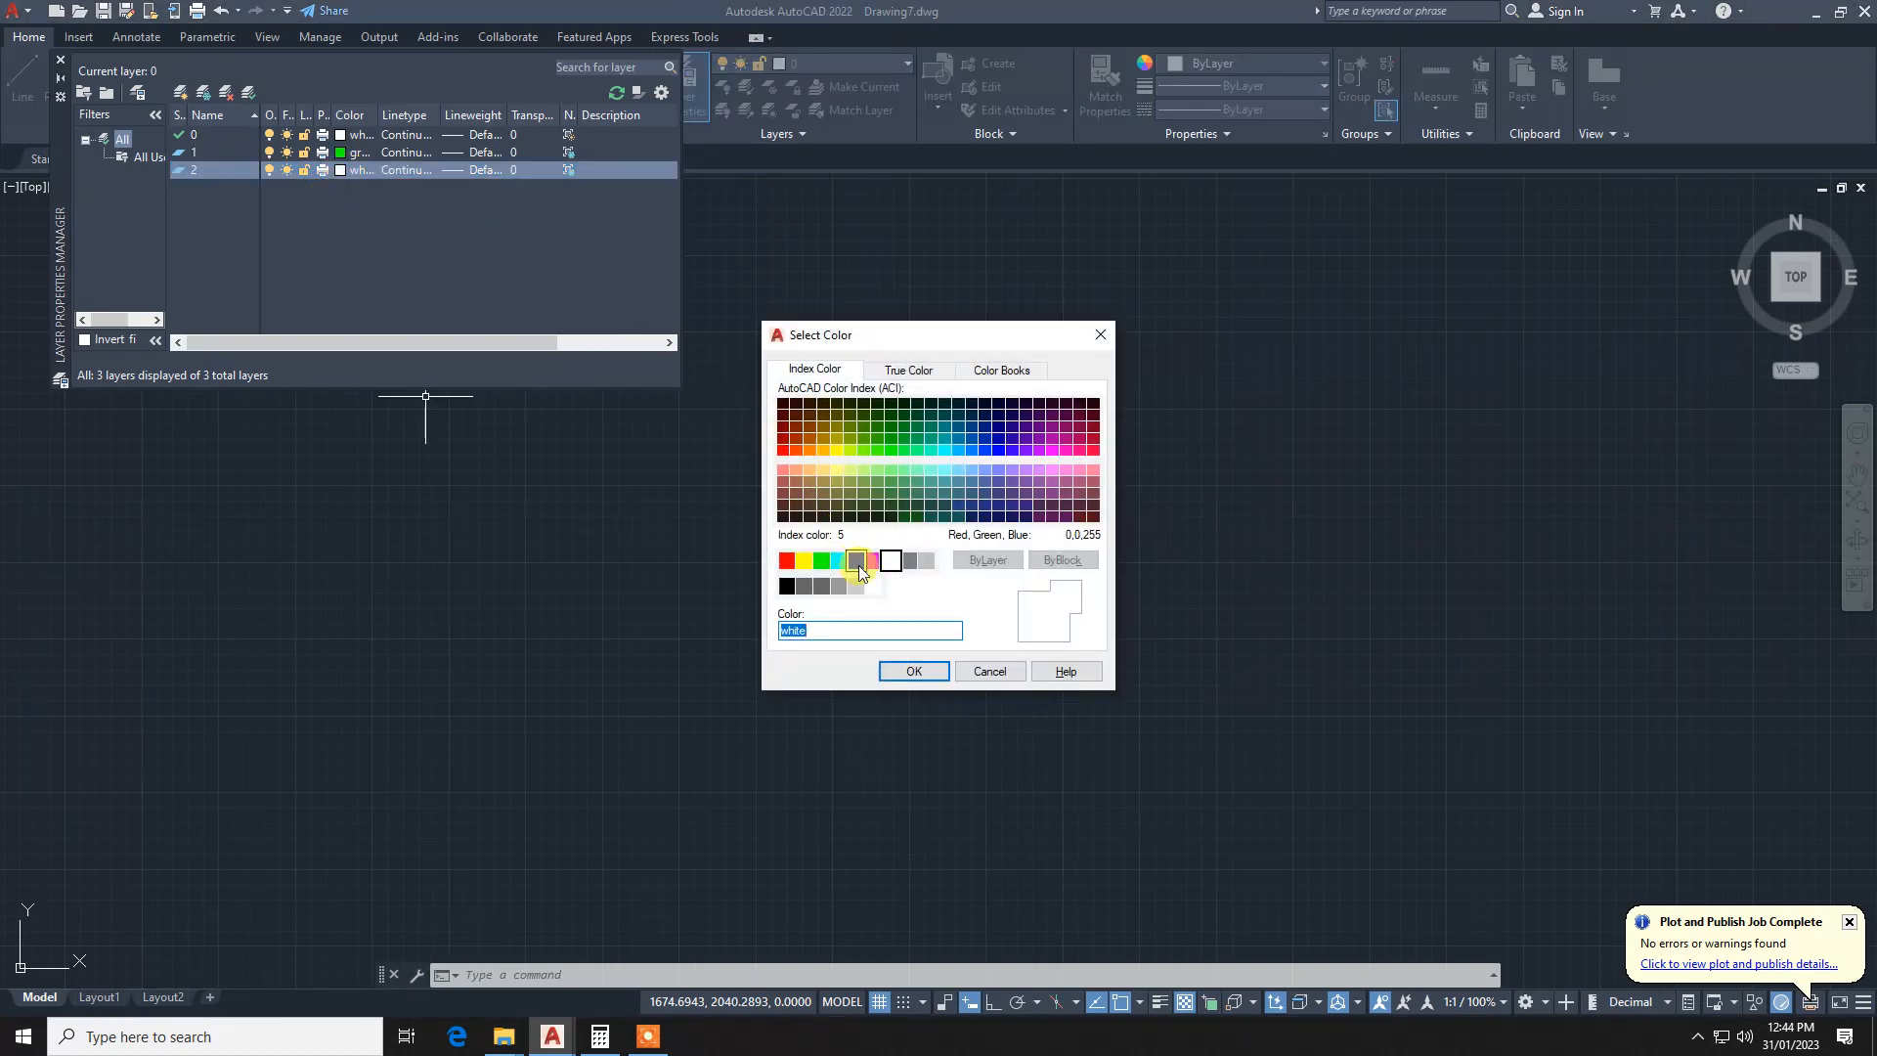
pyautogui.click(857, 561)
pyautogui.click(913, 671)
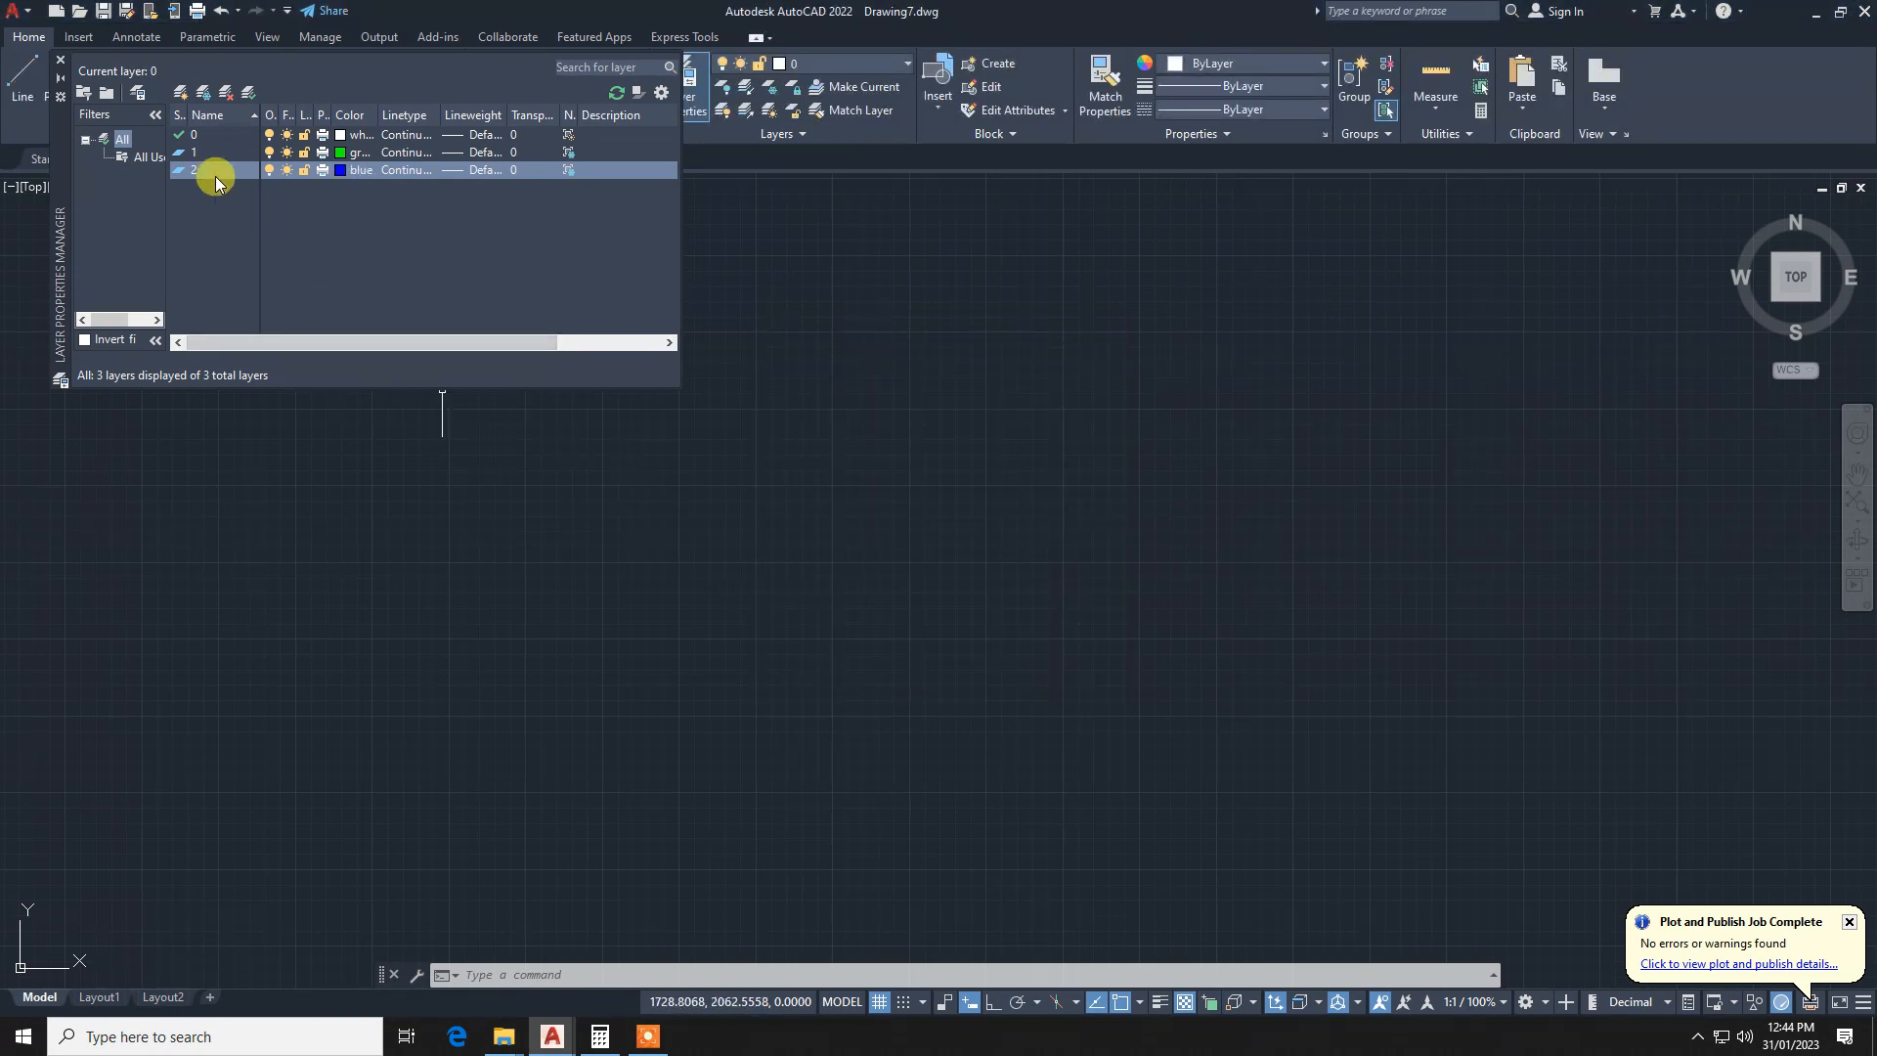
# Step: Review the available lineweights for layer 1 and keep it at Default
pyautogui.click(478, 153)
pyautogui.scroll(-5, 849, 479)
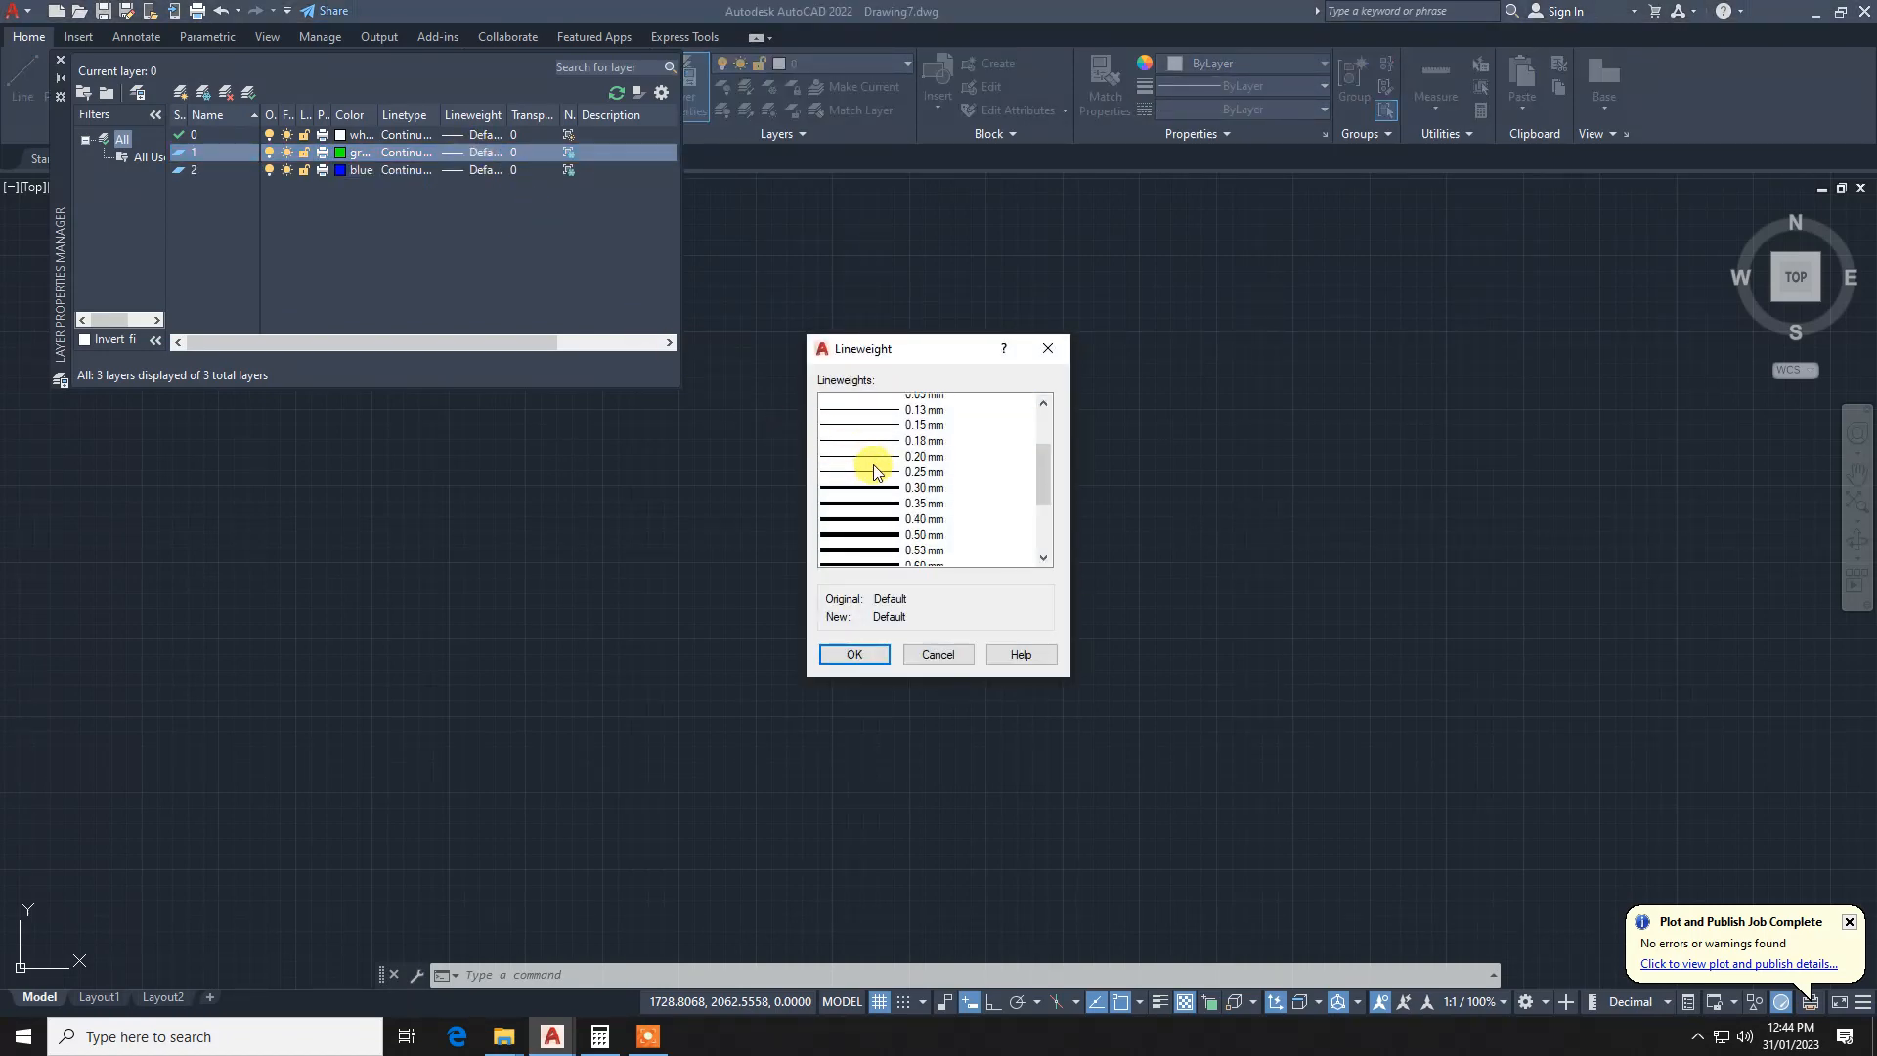
pyautogui.scroll(5, 880, 489)
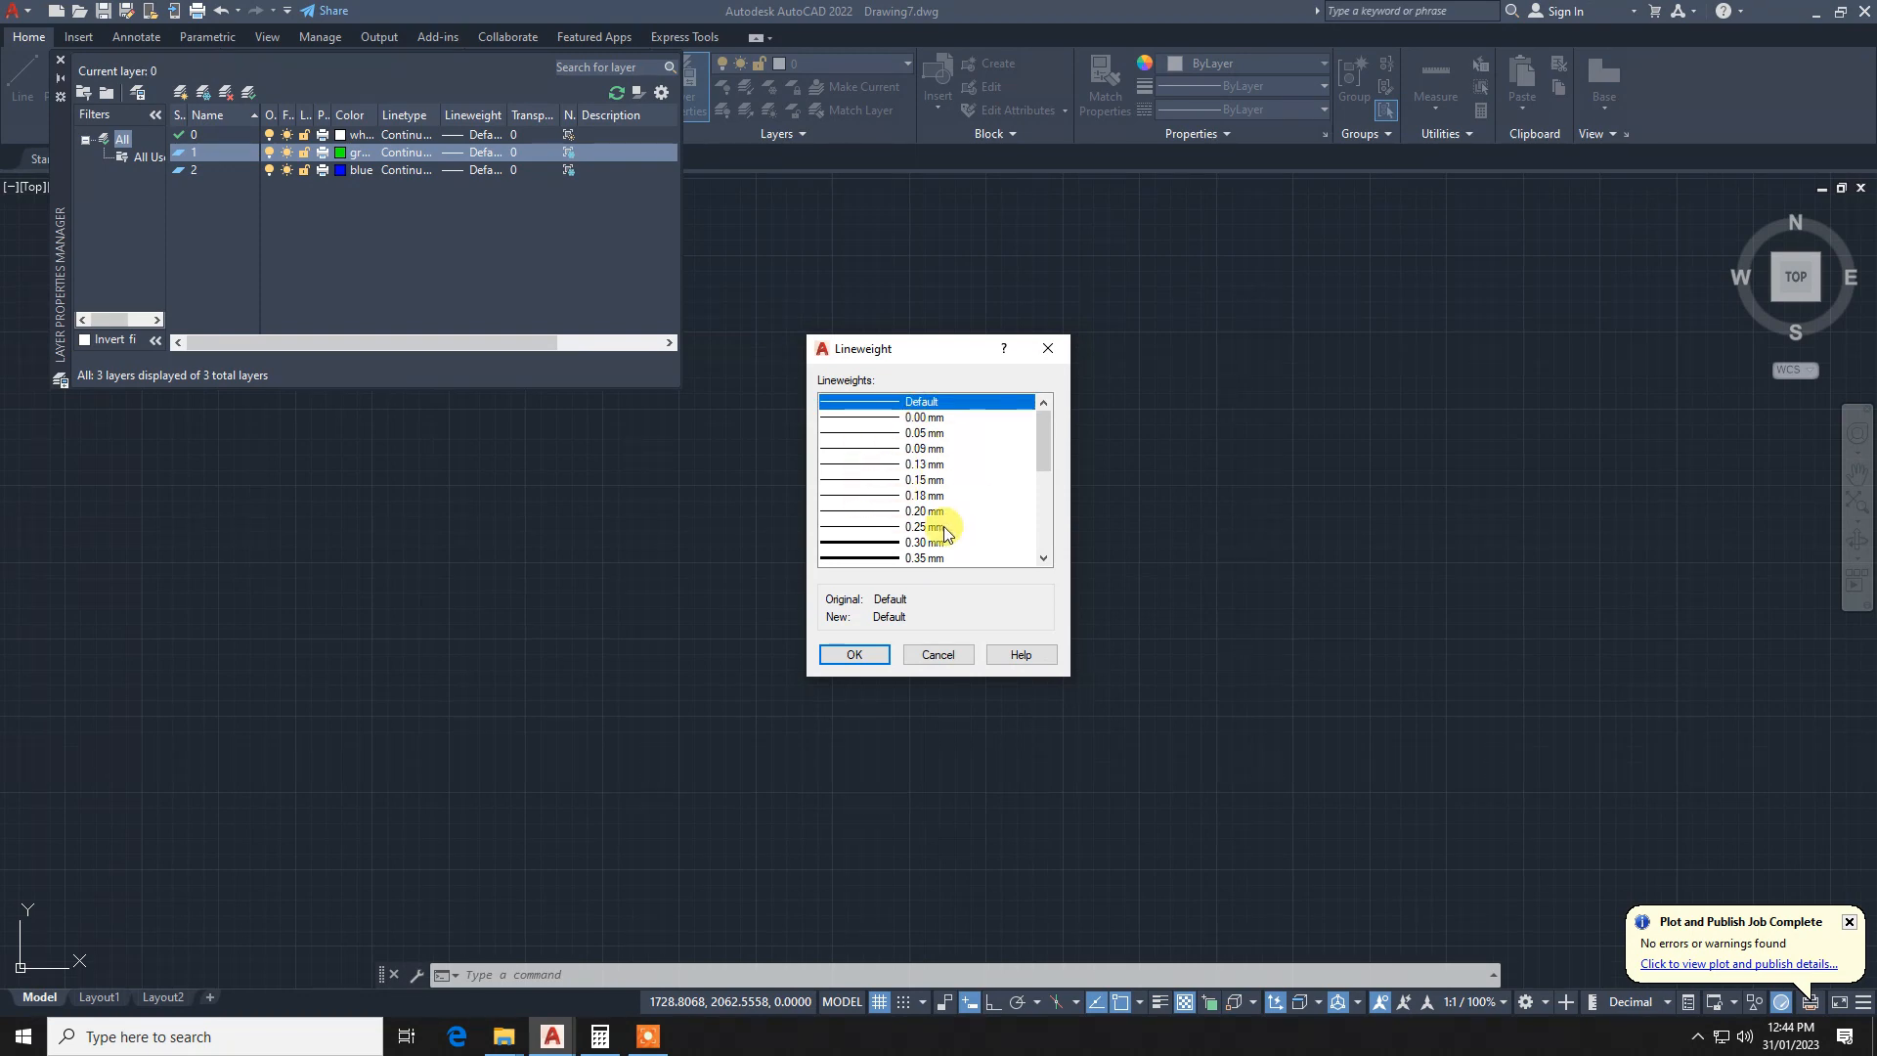
pyautogui.click(855, 654)
# Step: Load the ACAD_ISO02W100 (ISO dash) linetype and assign it to layer 1
pyautogui.click(395, 154)
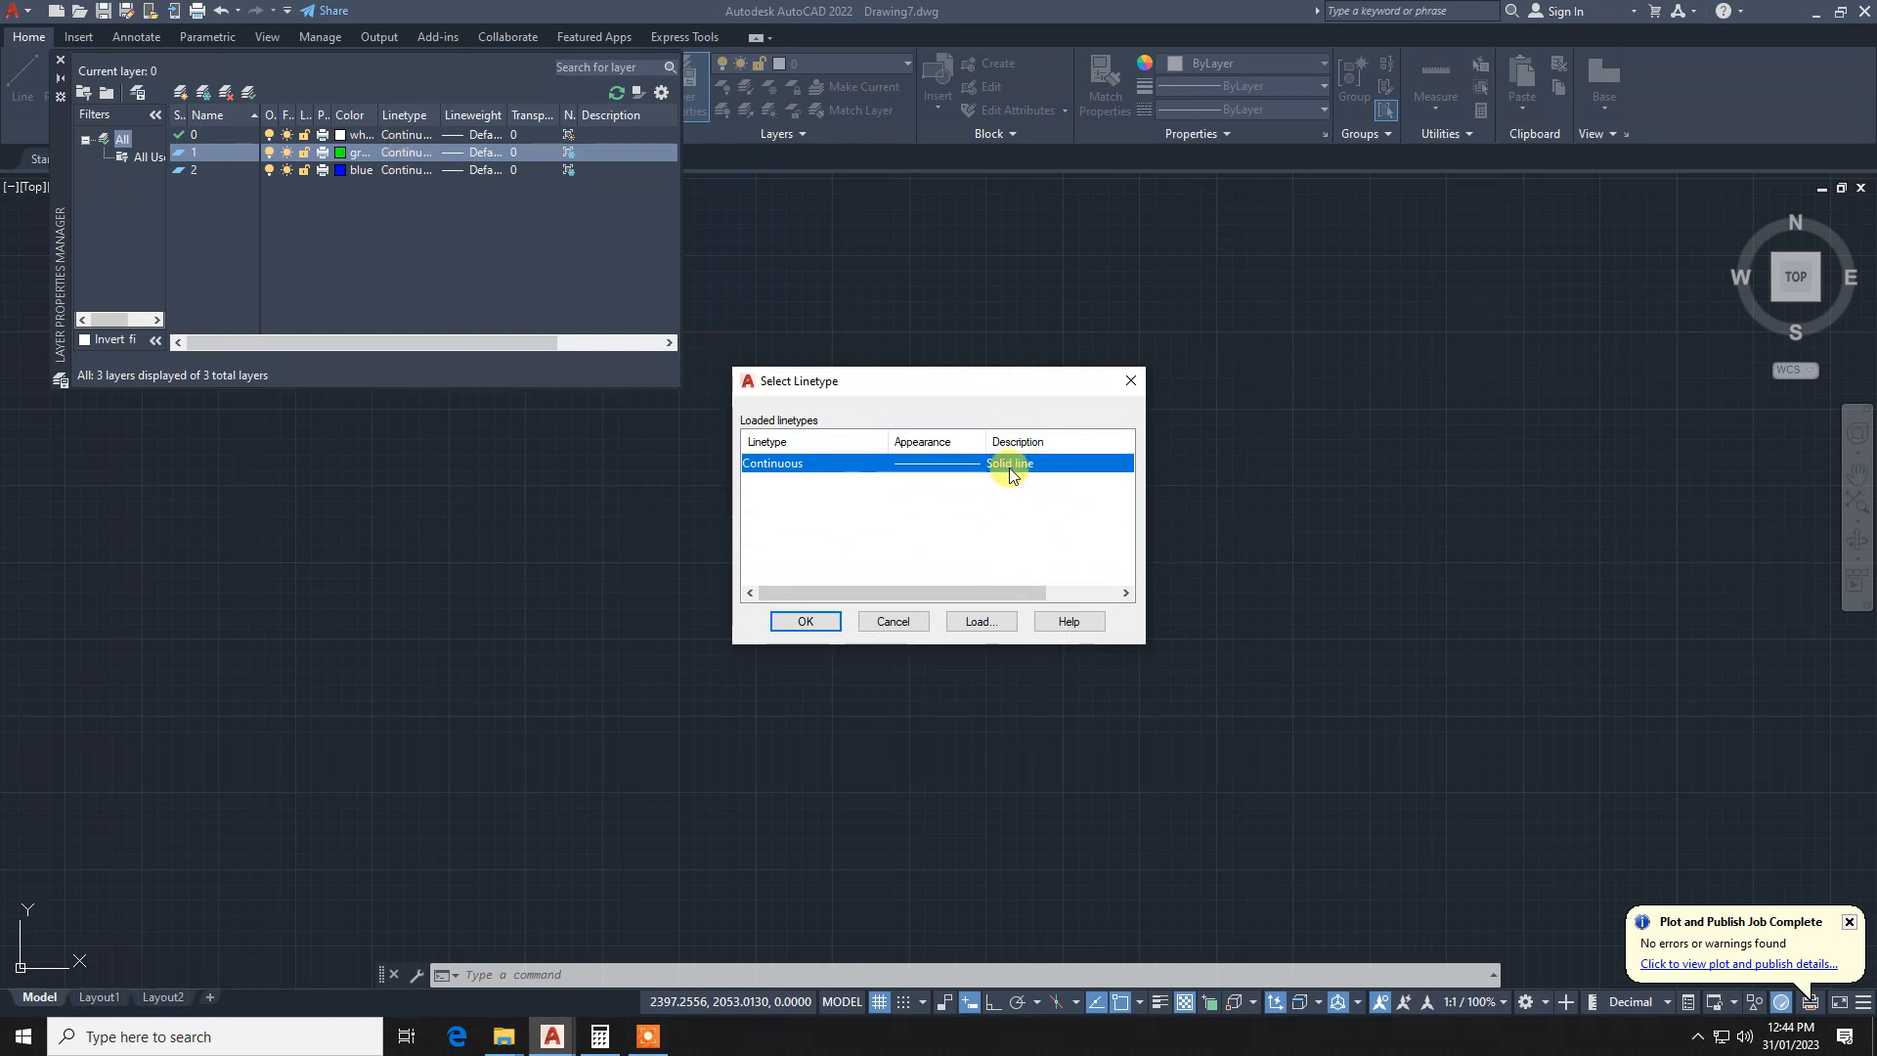
pyautogui.click(979, 623)
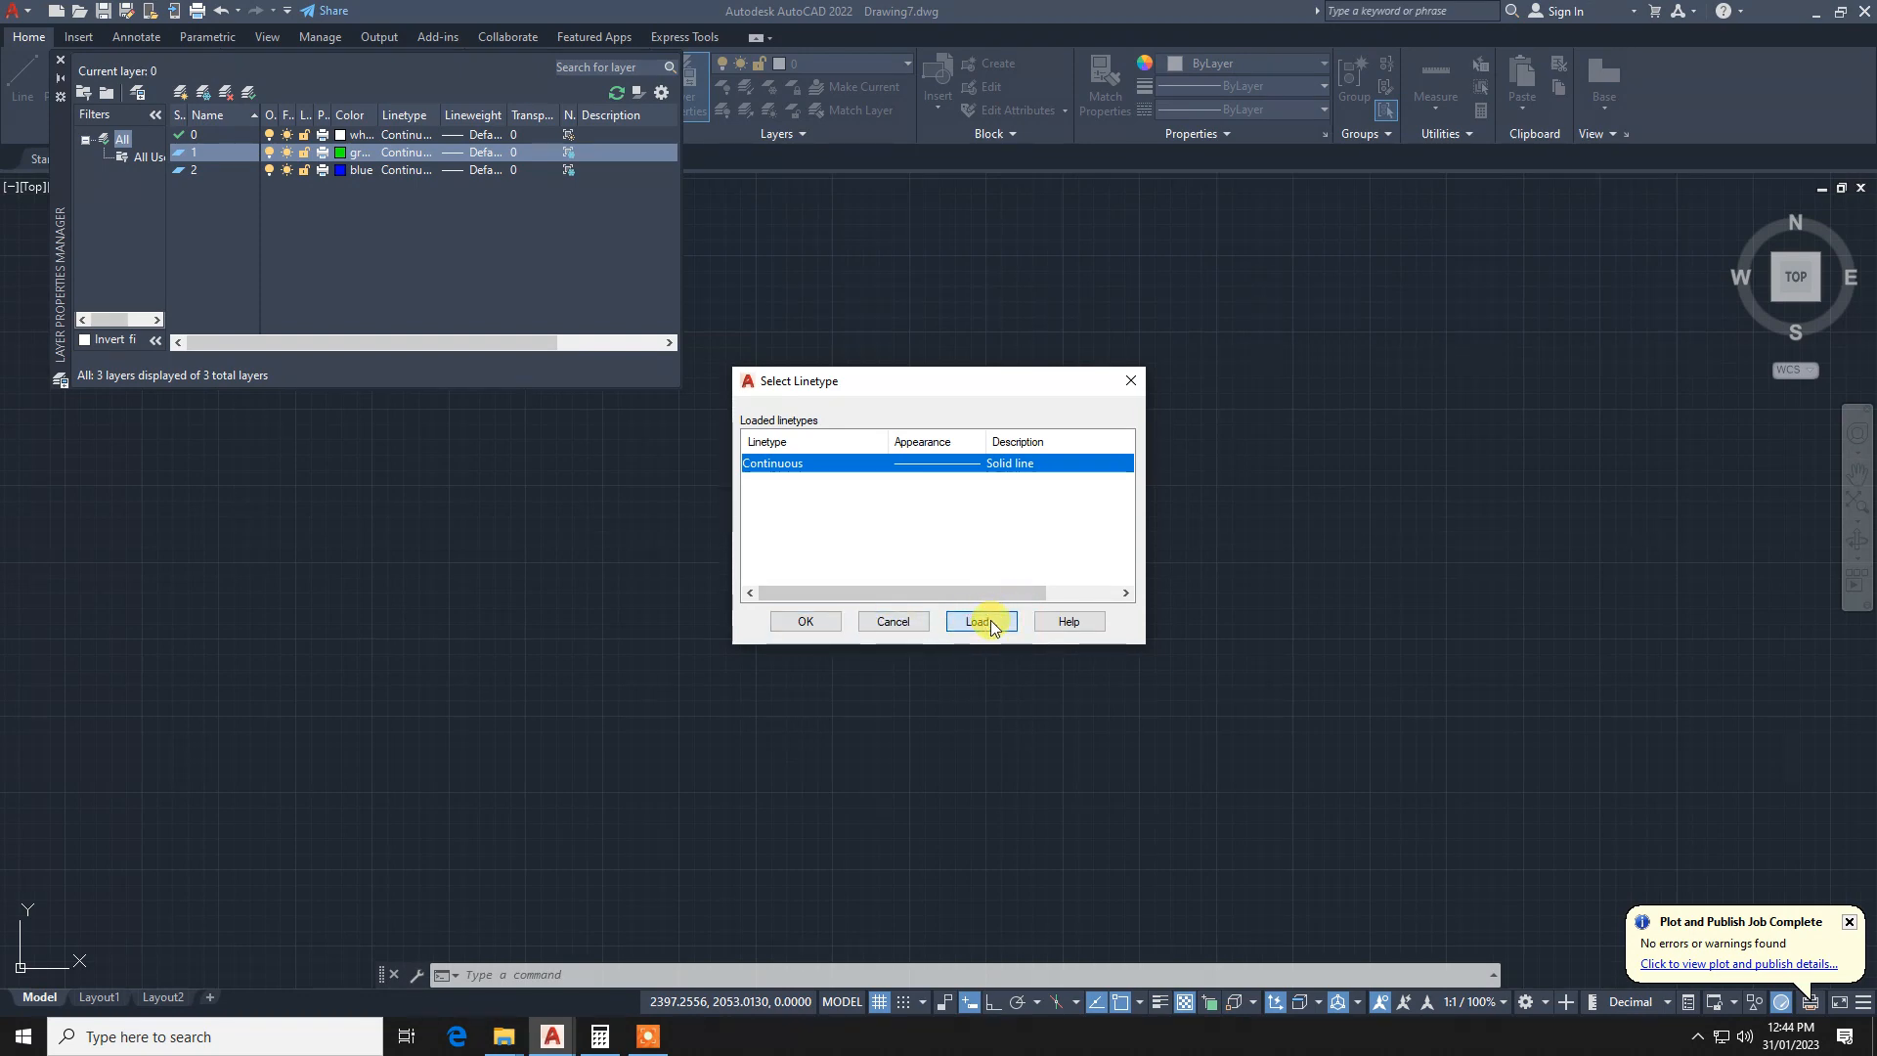
pyautogui.click(904, 480)
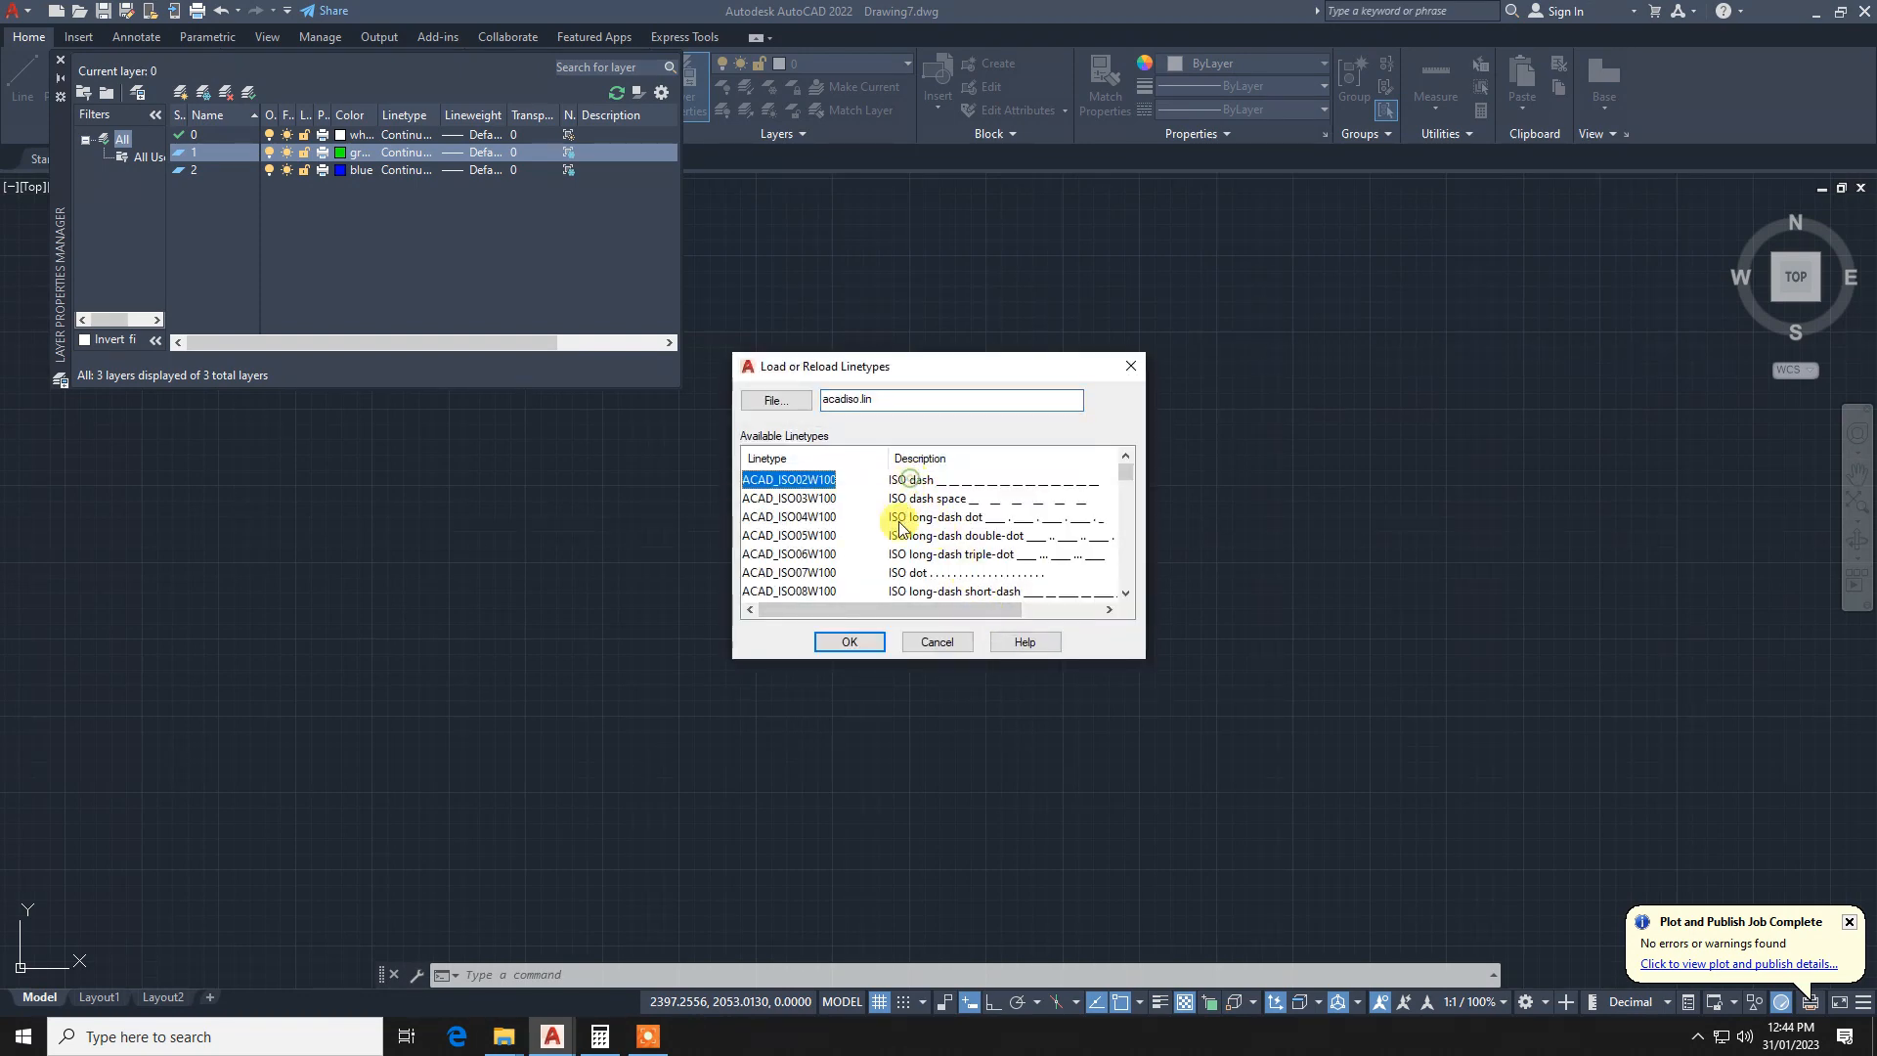
pyautogui.click(877, 649)
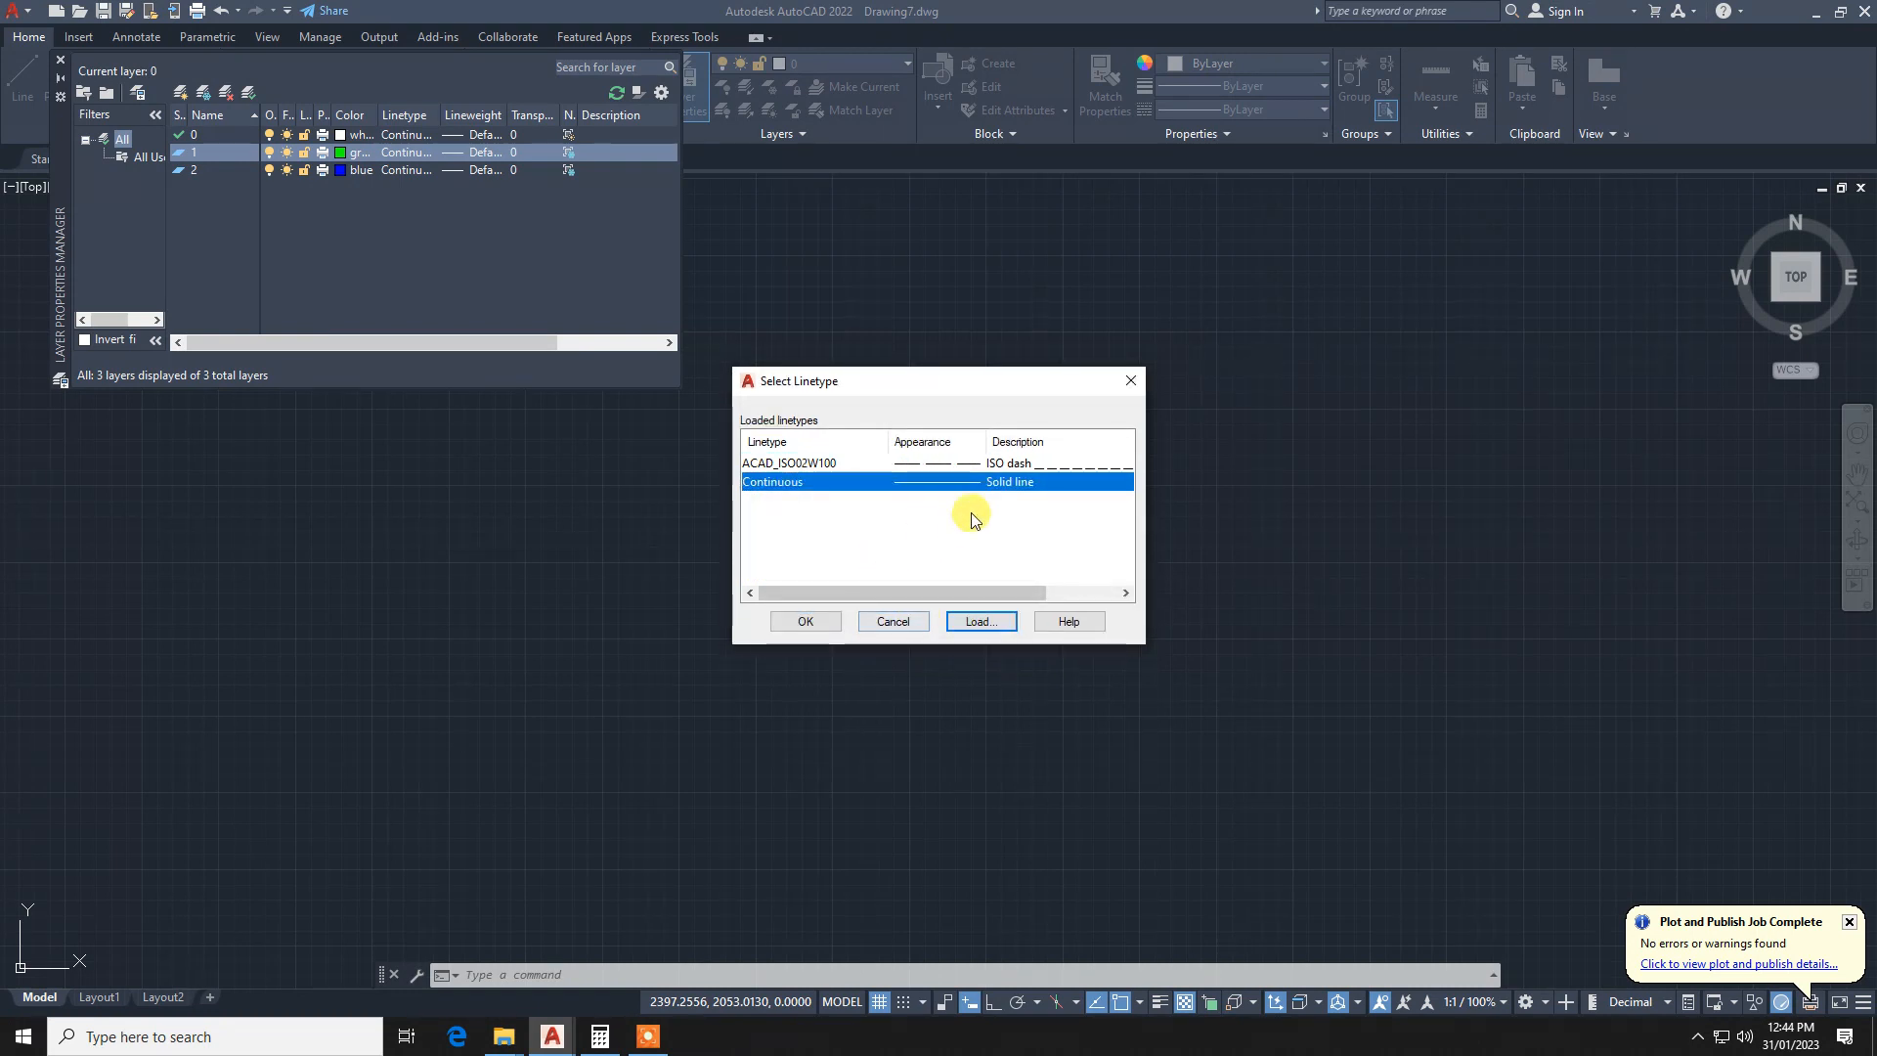
pyautogui.click(968, 462)
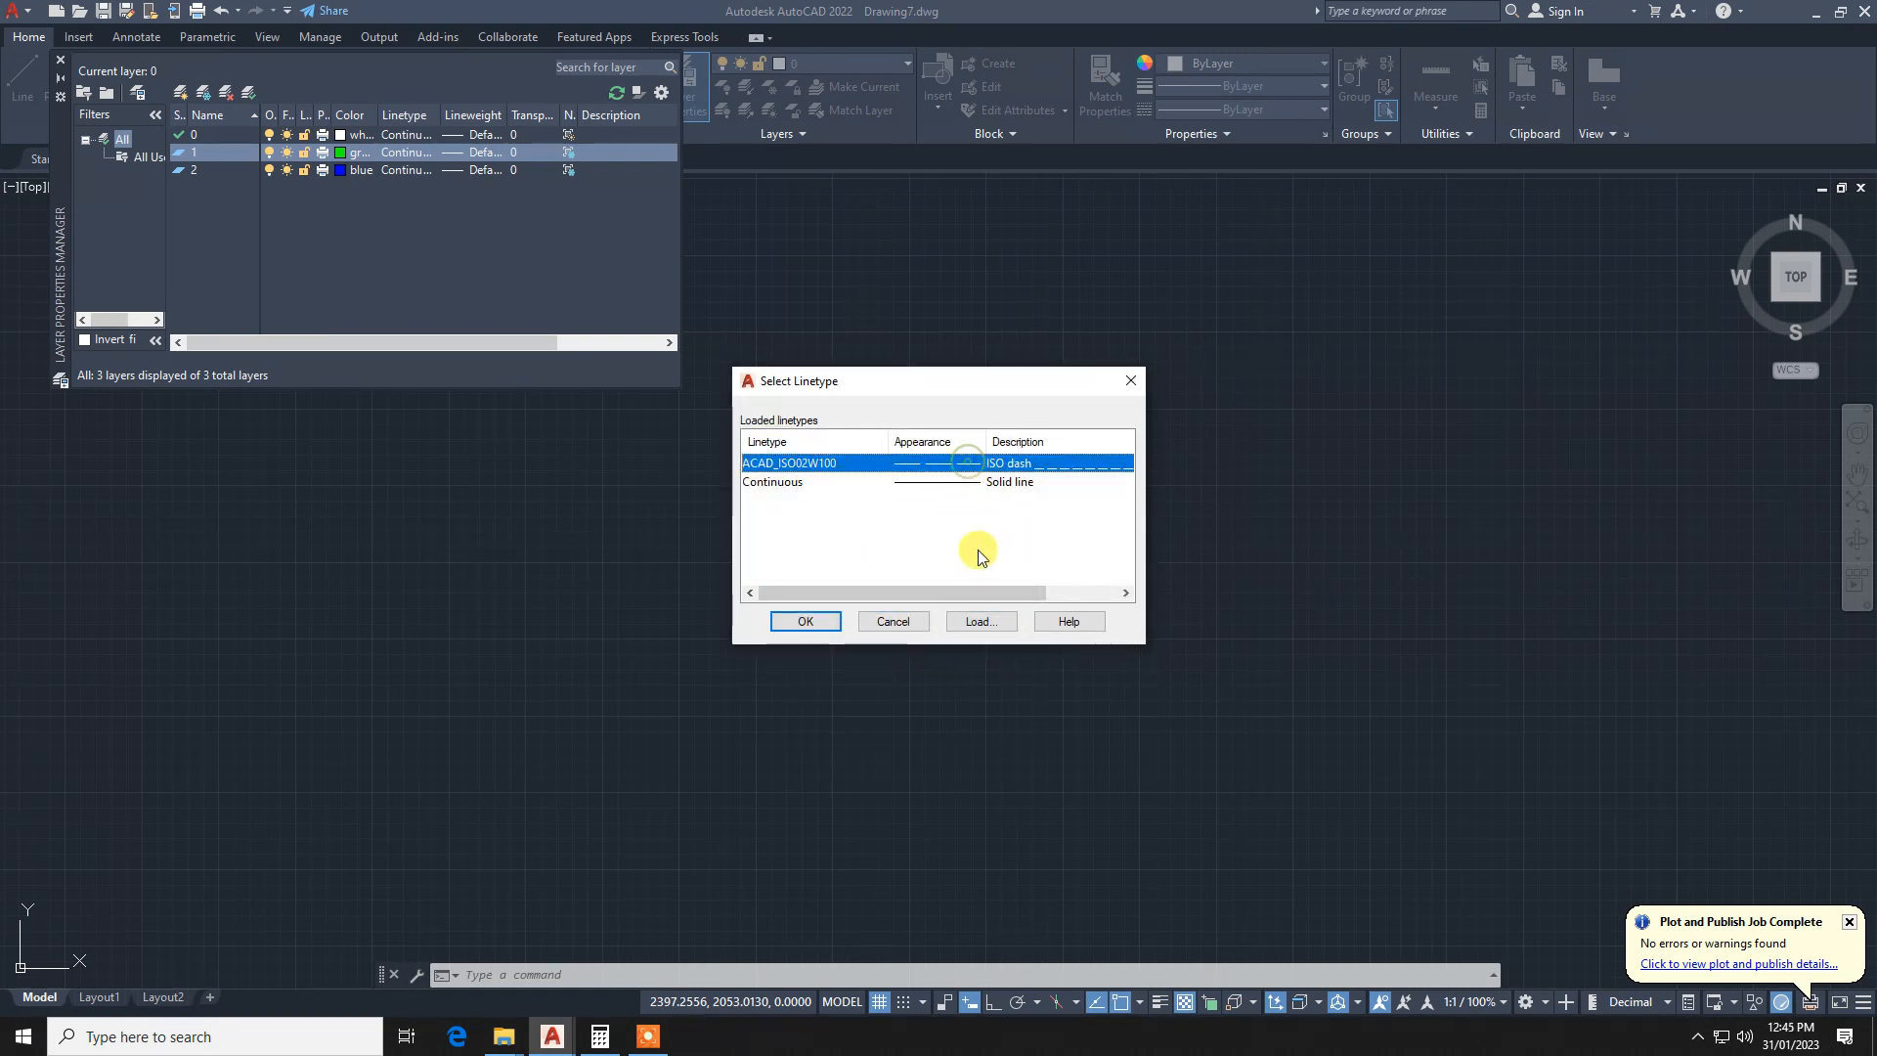
pyautogui.click(806, 622)
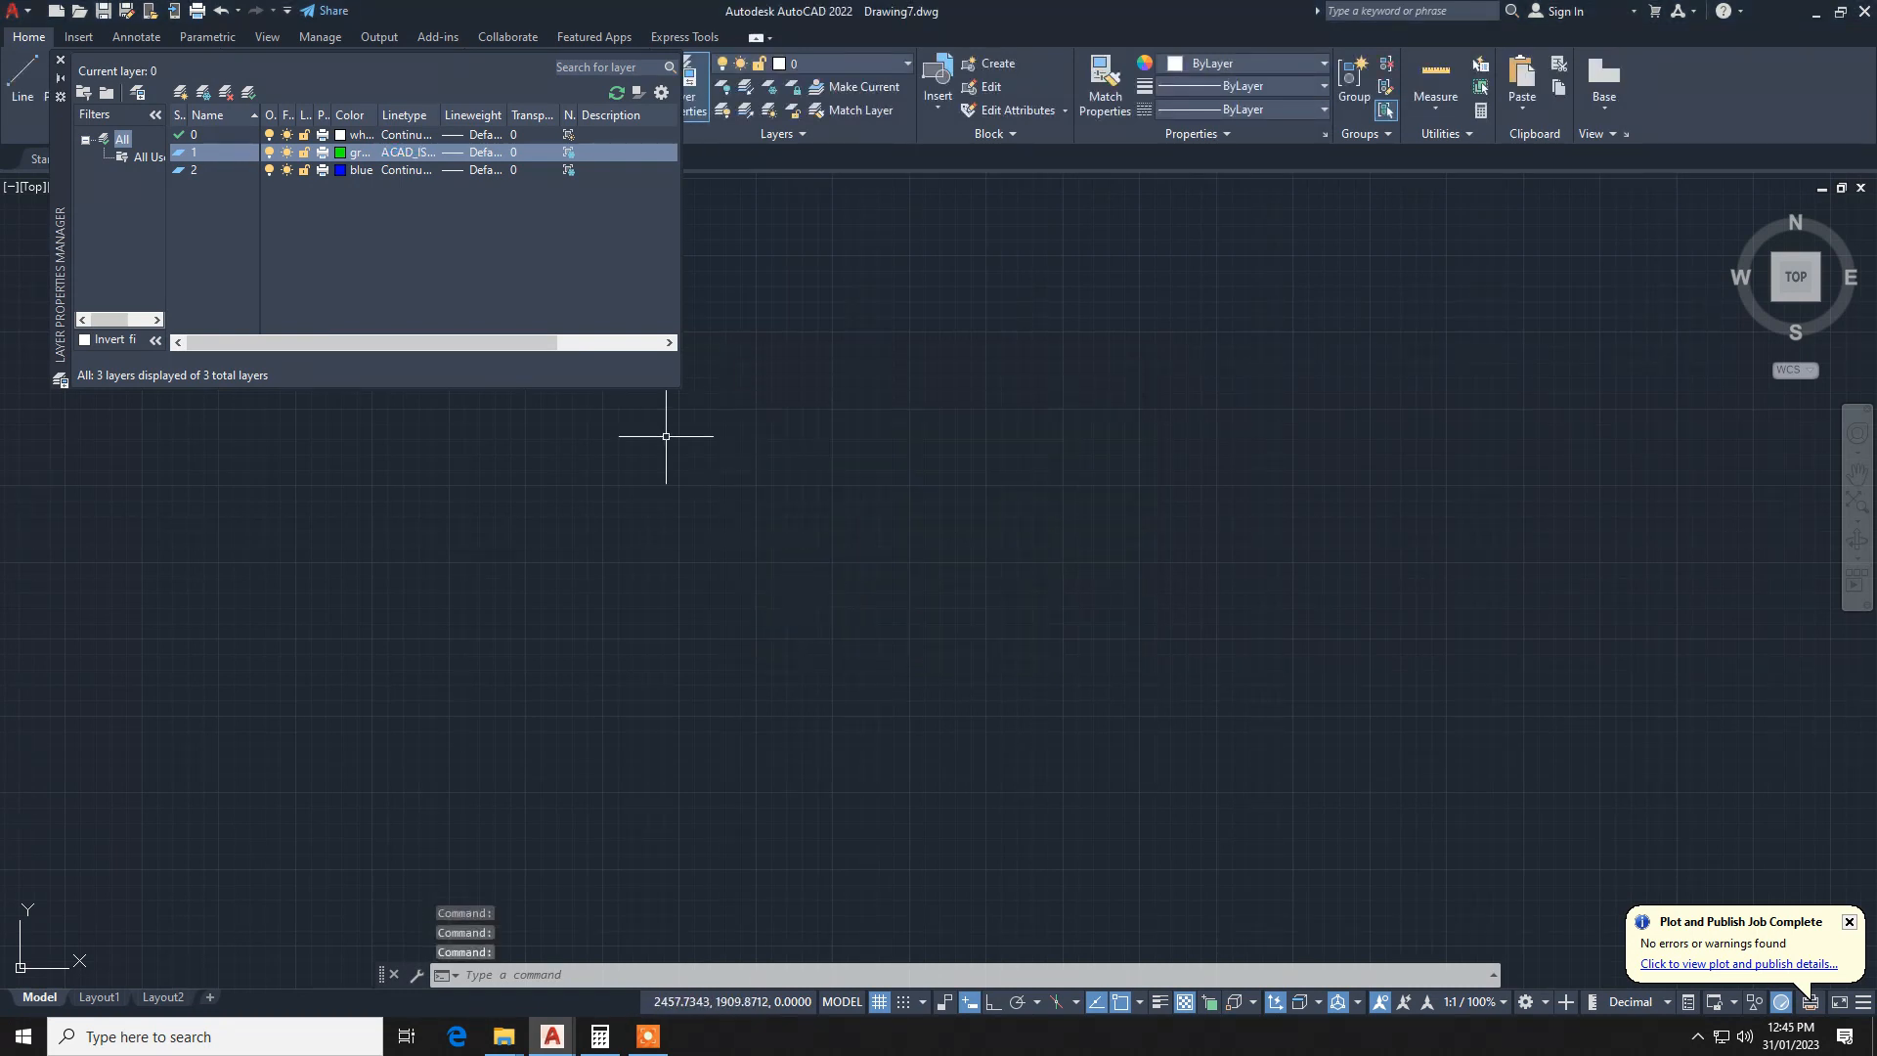
# Step: Toggle the new viewport freeze setting of layers 1 and 2, and close the layer properties
pyautogui.click(566, 154)
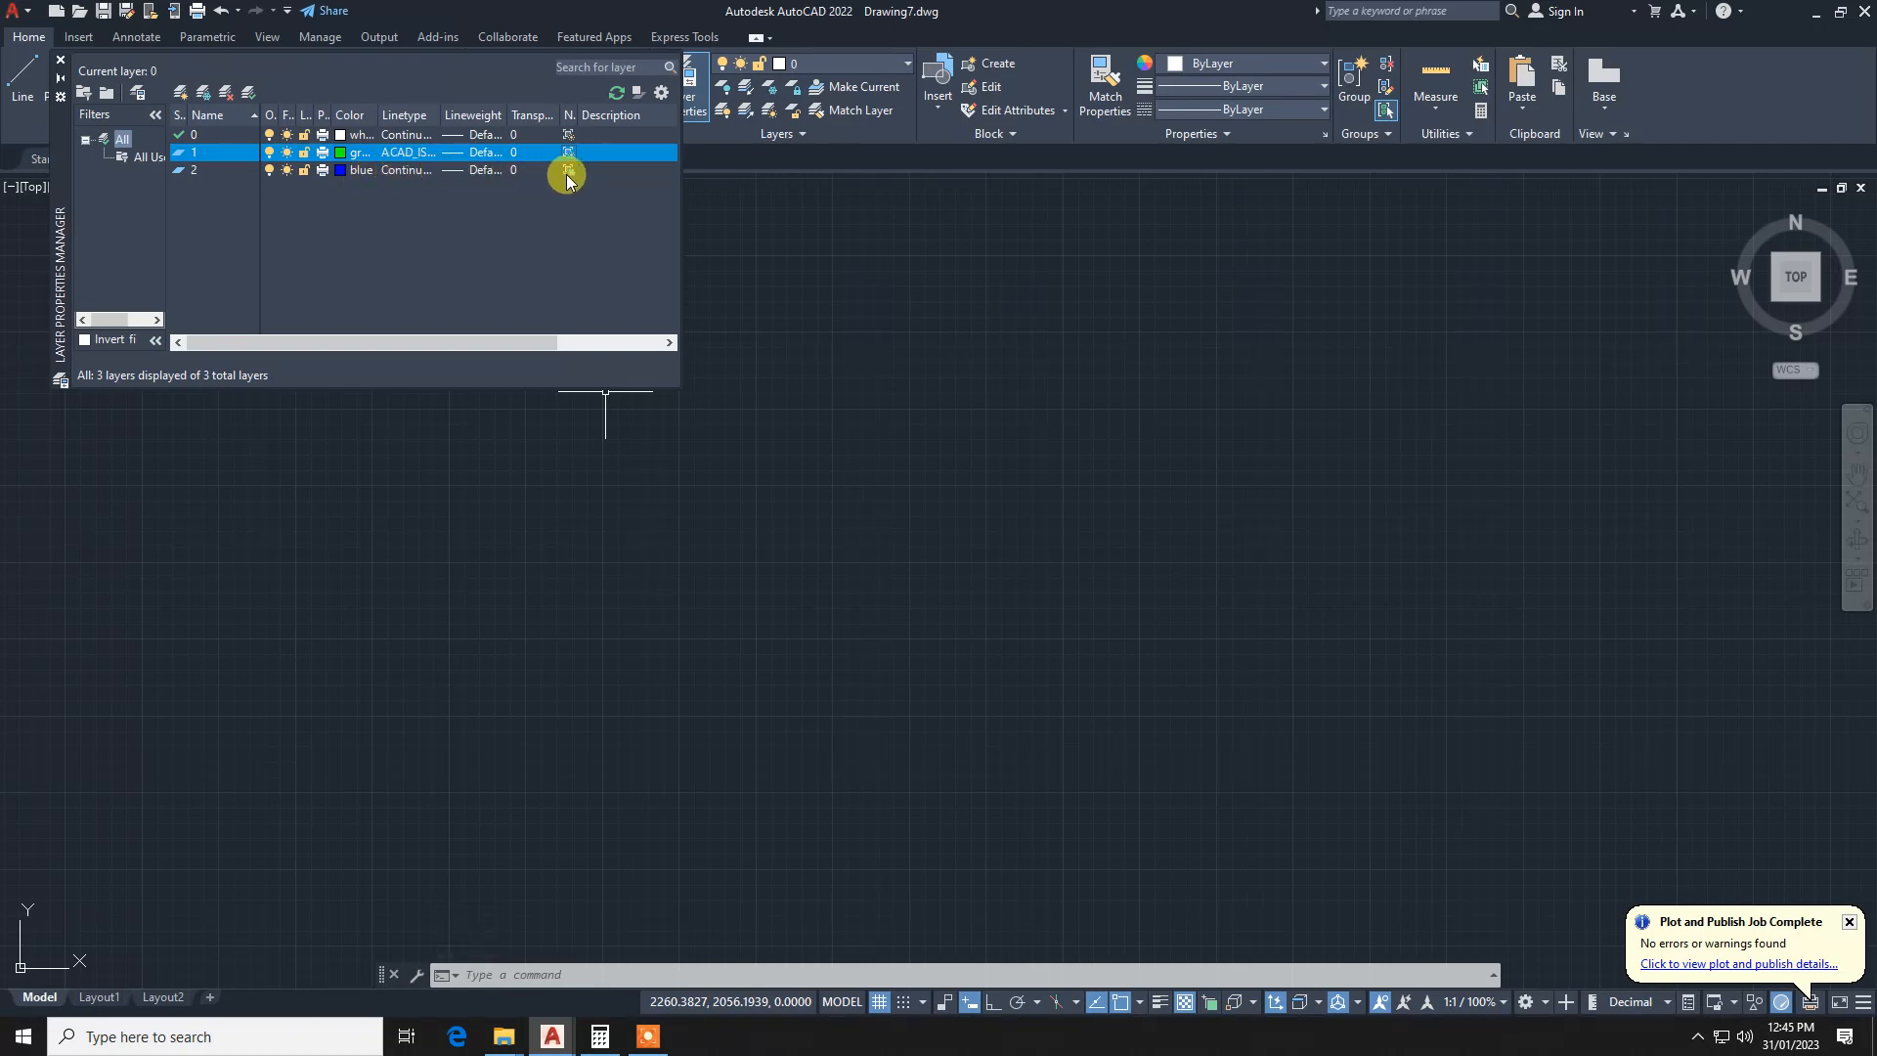
pyautogui.click(568, 174)
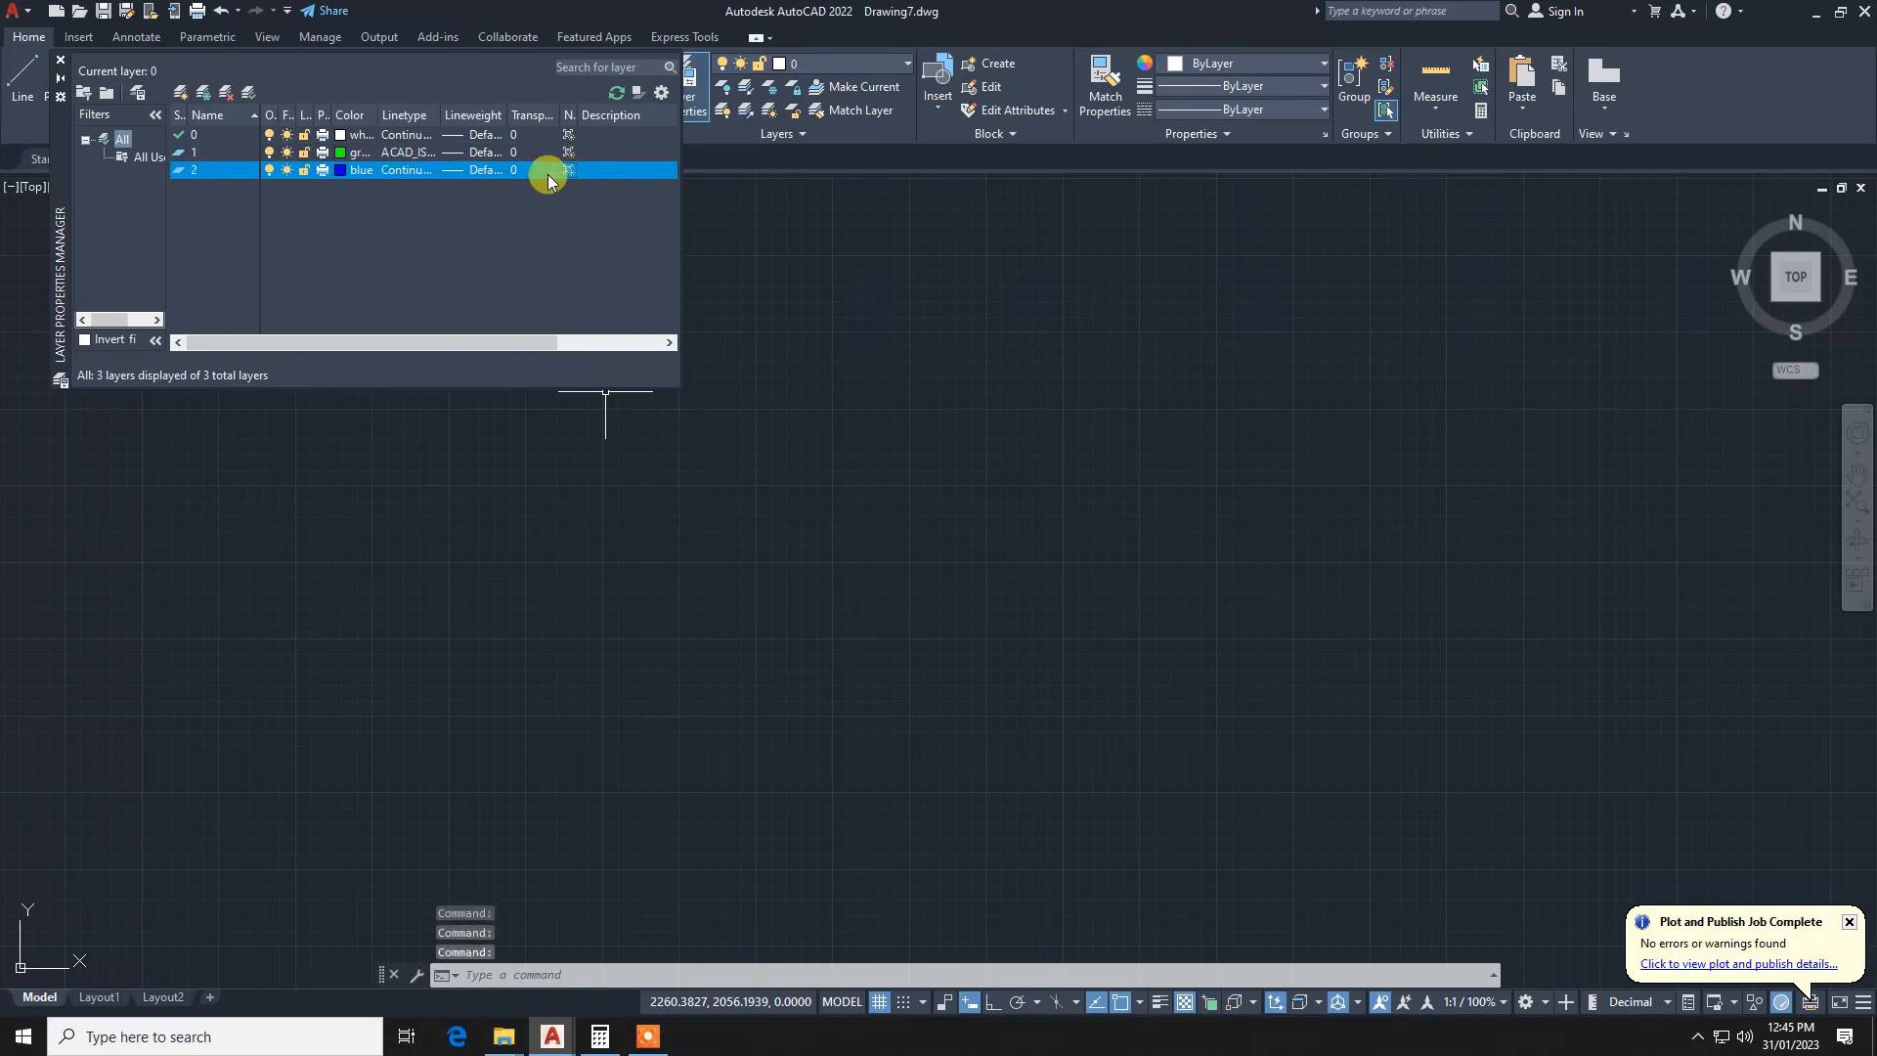
pyautogui.click(57, 64)
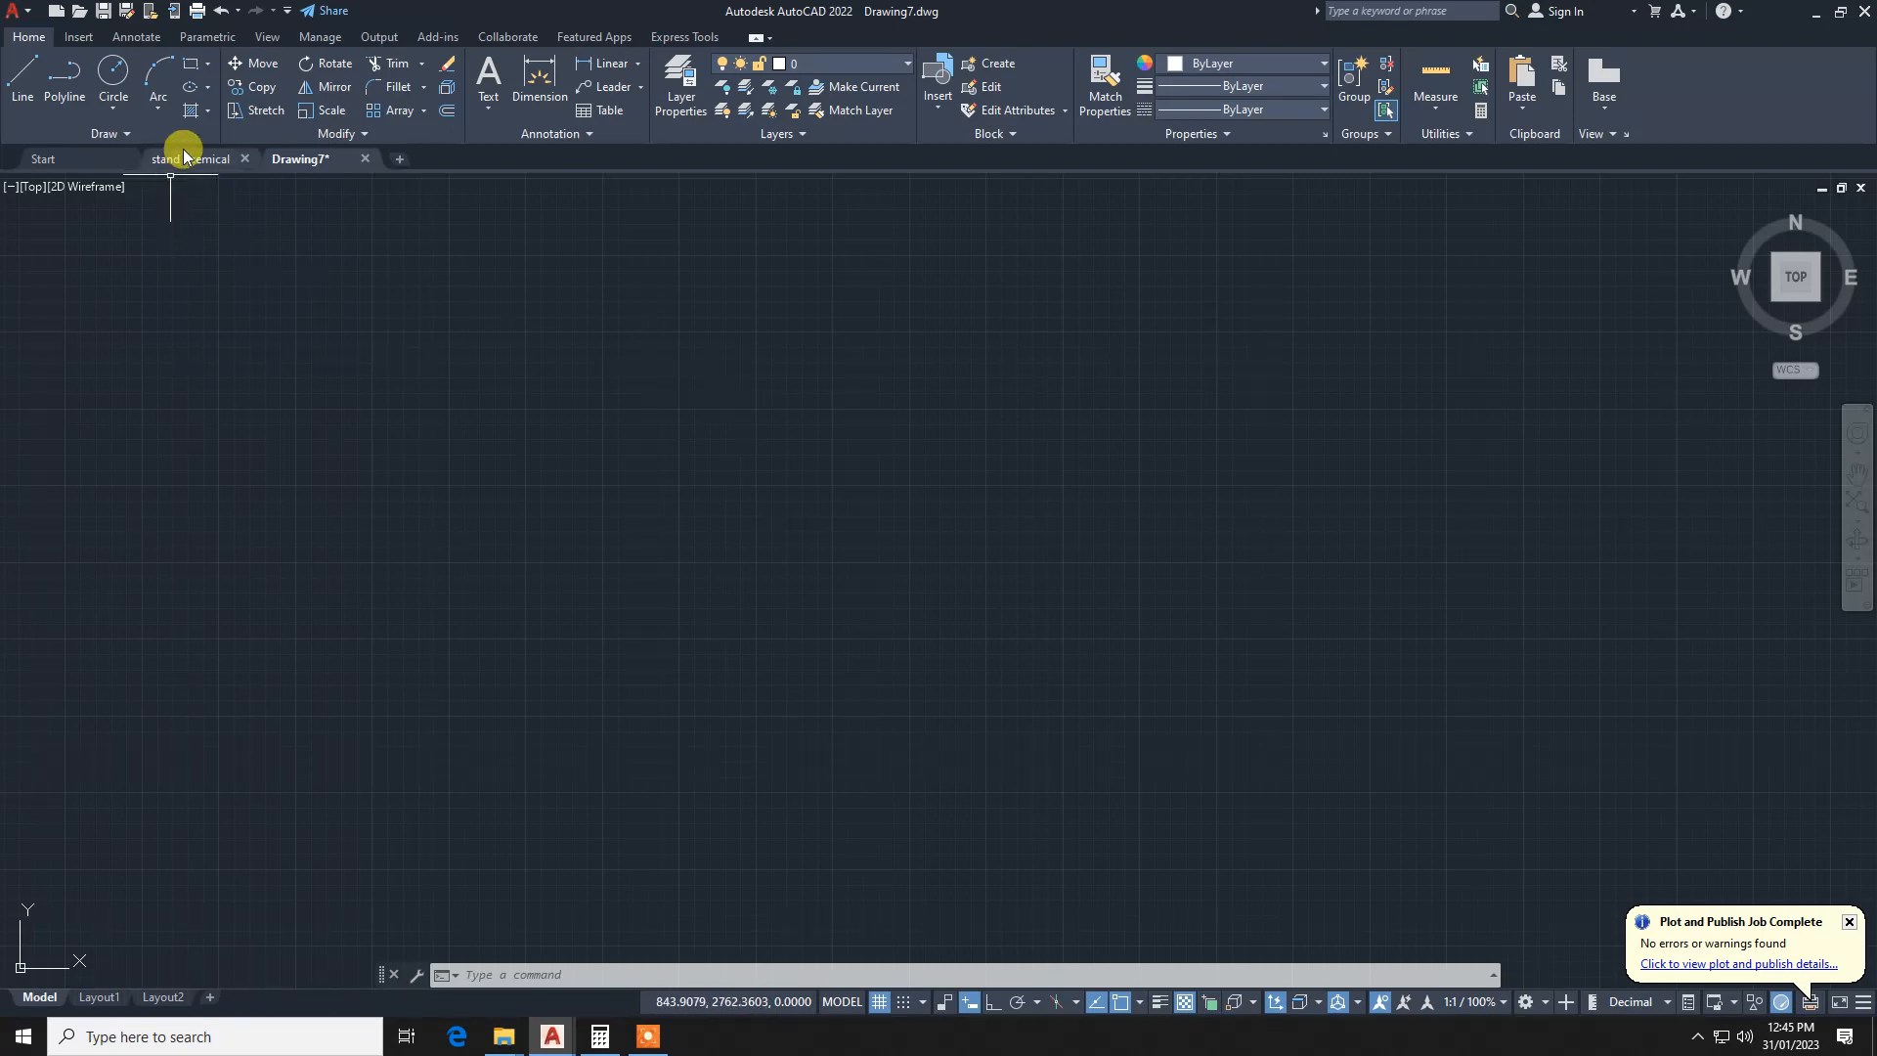
# Step: Draw a rectangle 1 unit wide and 1 unit high in the empty drawing area
pyautogui.click(212, 64)
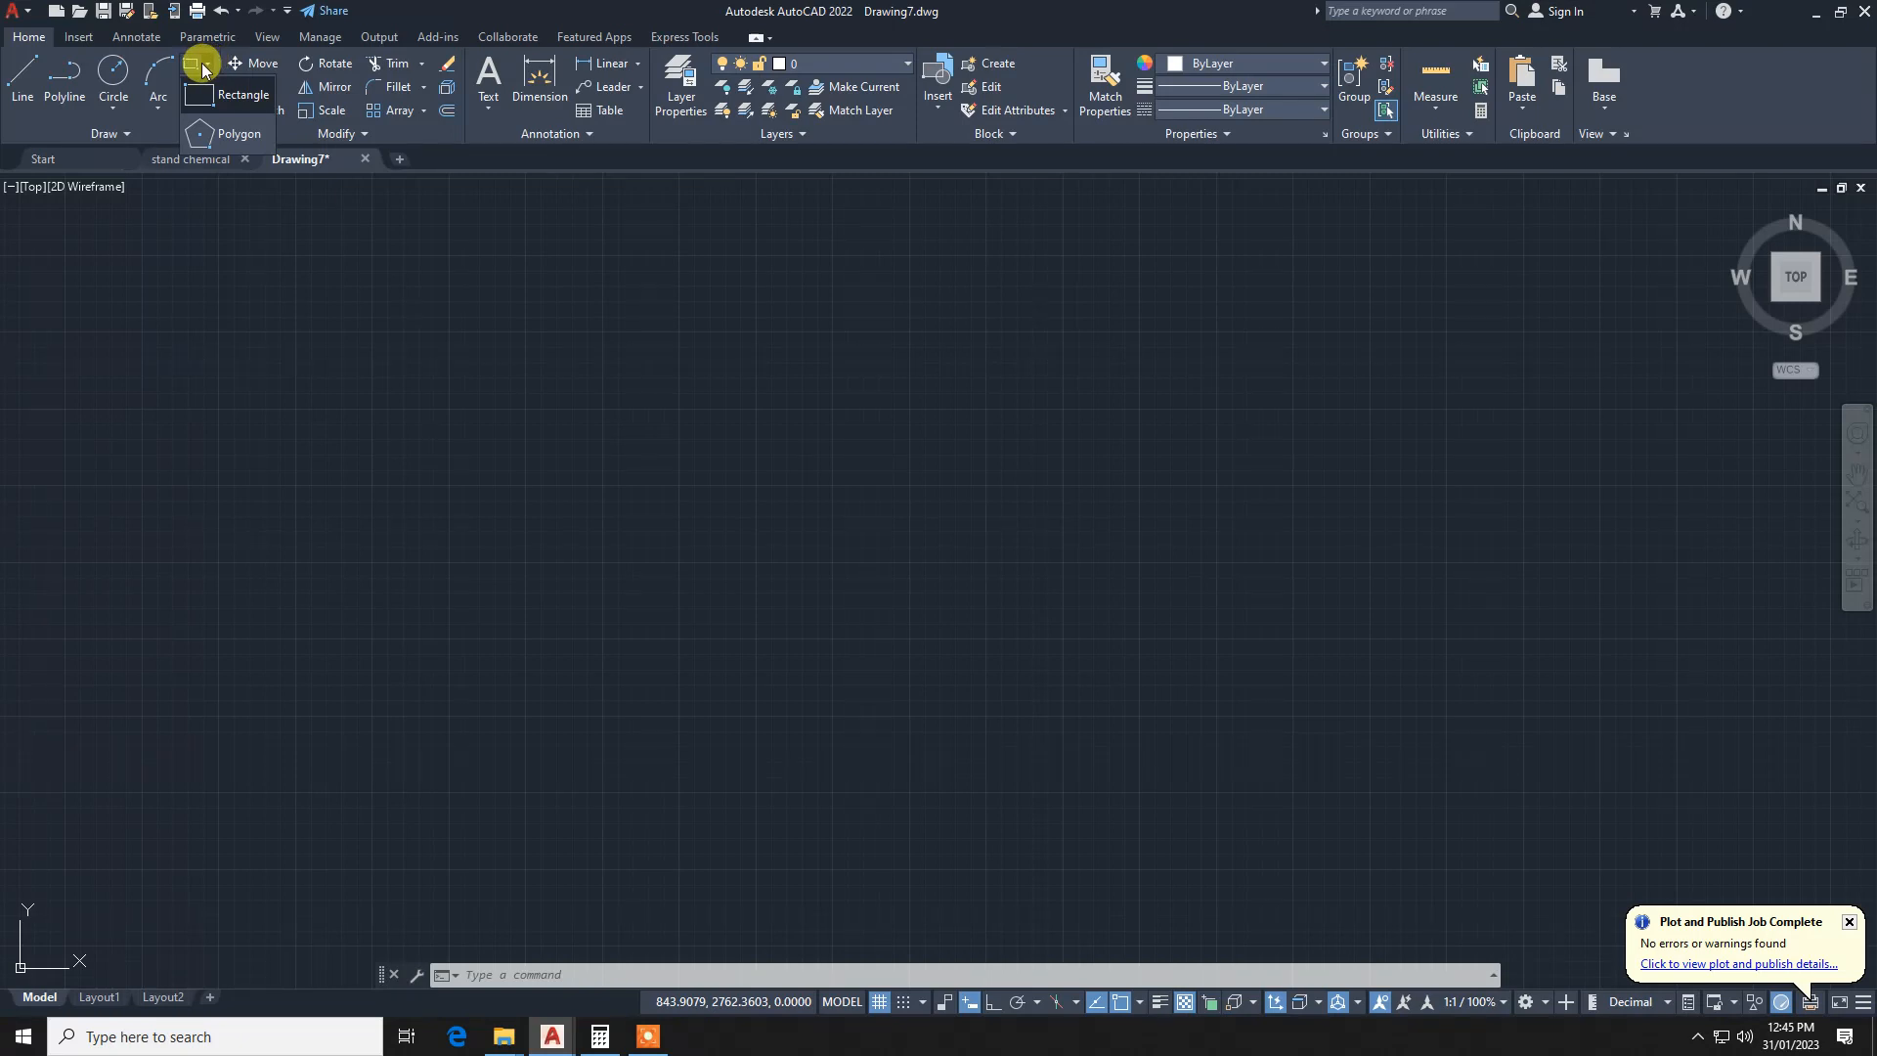
pyautogui.click(202, 94)
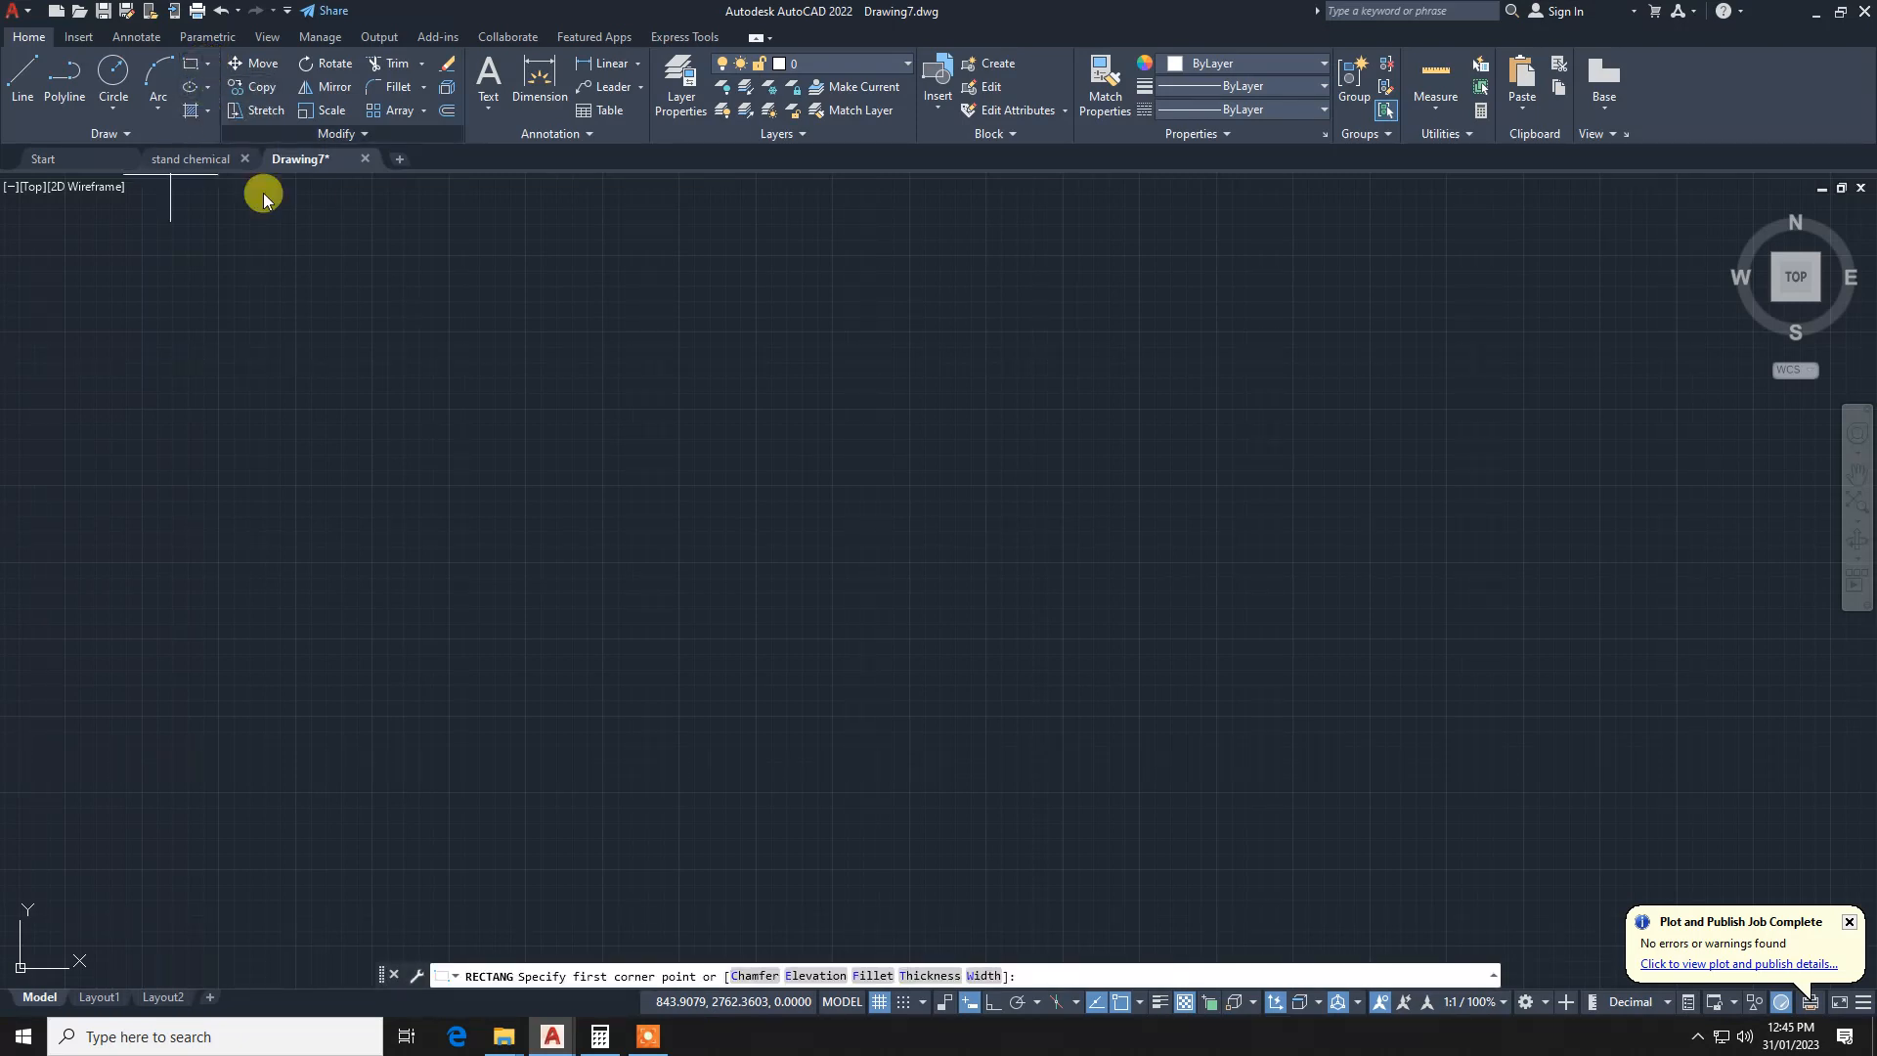
pyautogui.click(512, 394)
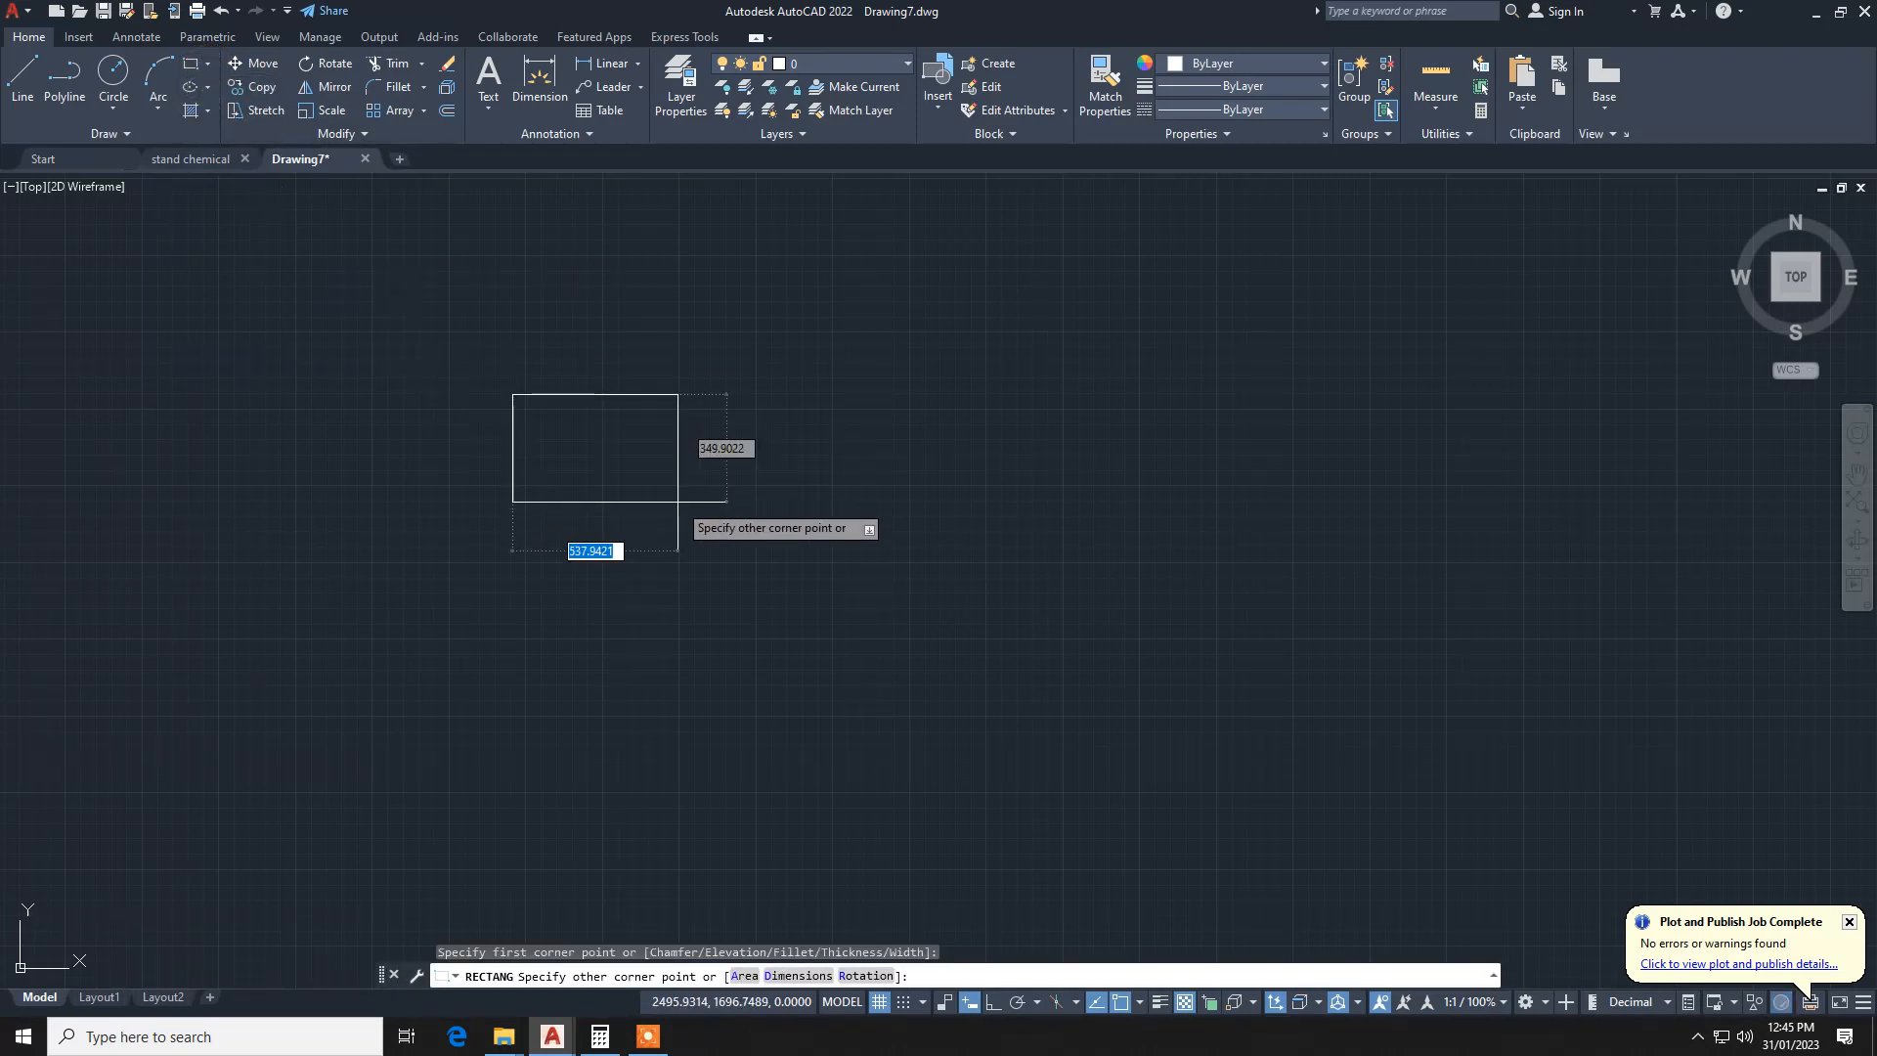
pyautogui.write('1')
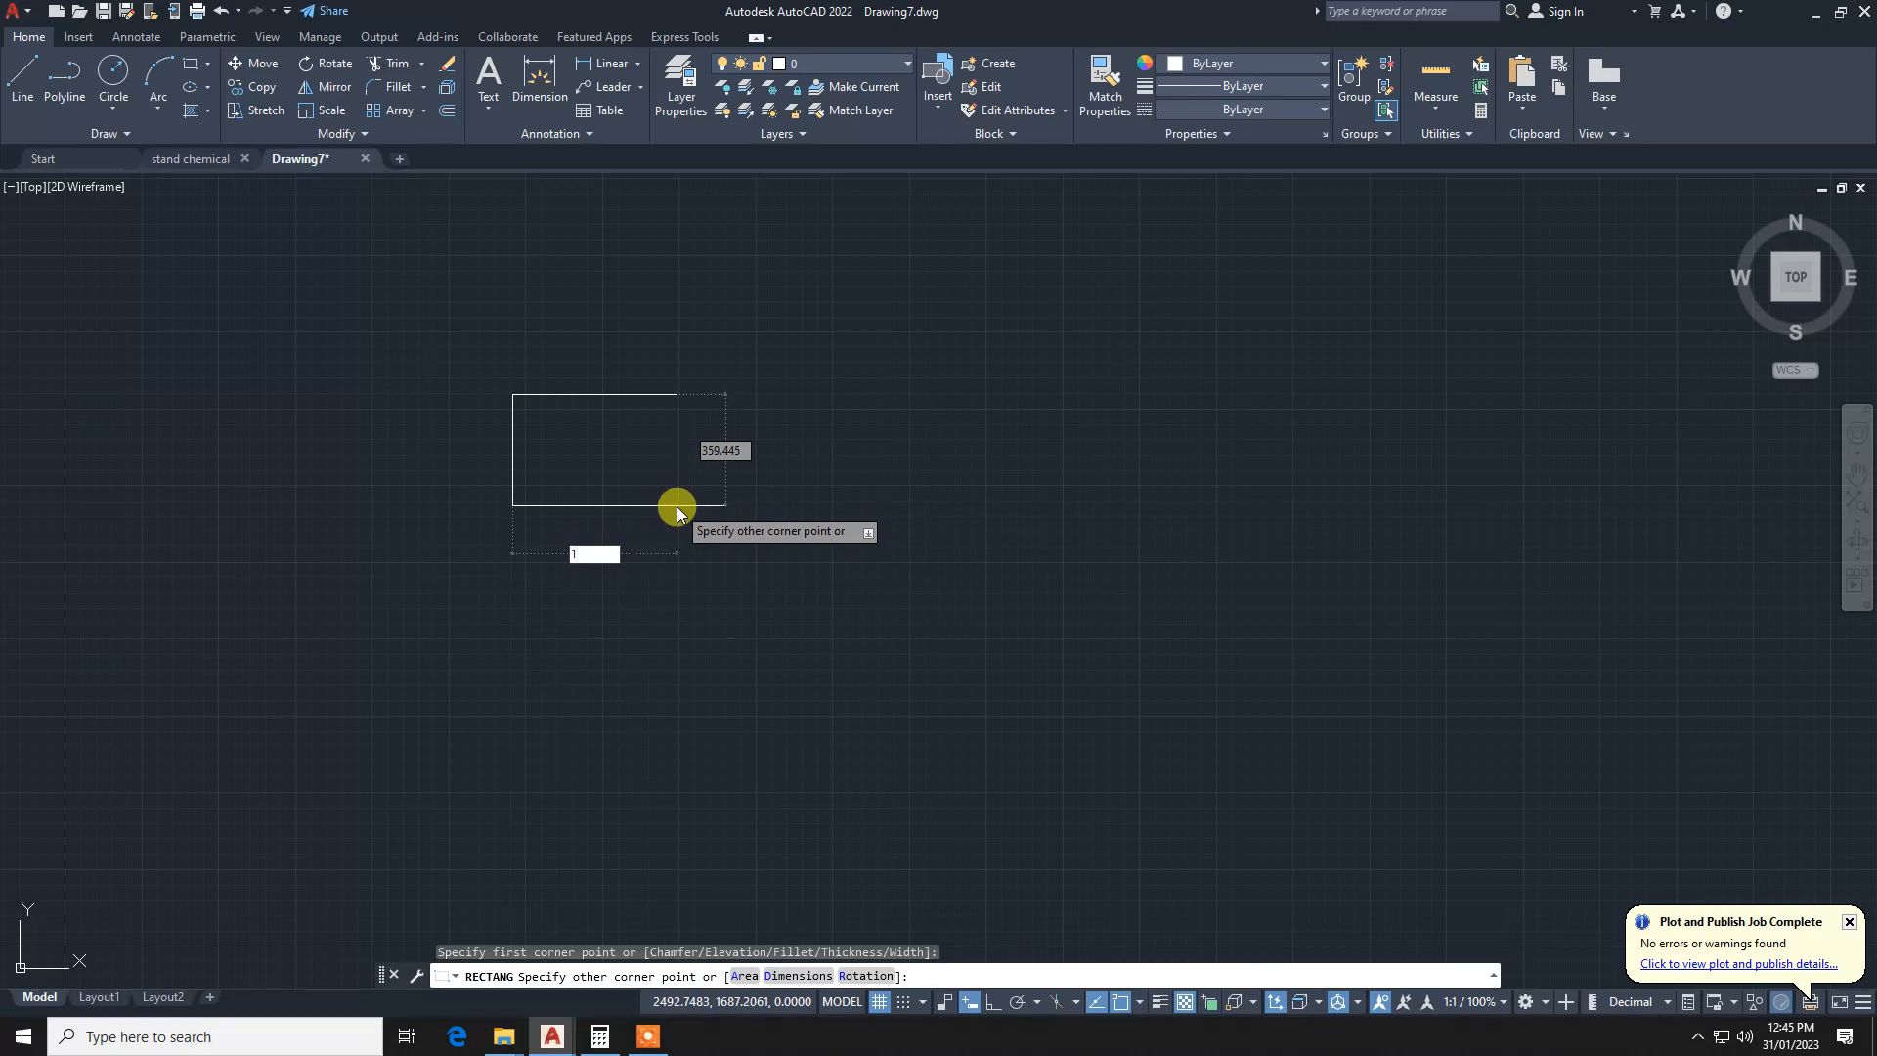
pyautogui.press('Tab')
pyautogui.write('1')
pyautogui.press('Return')
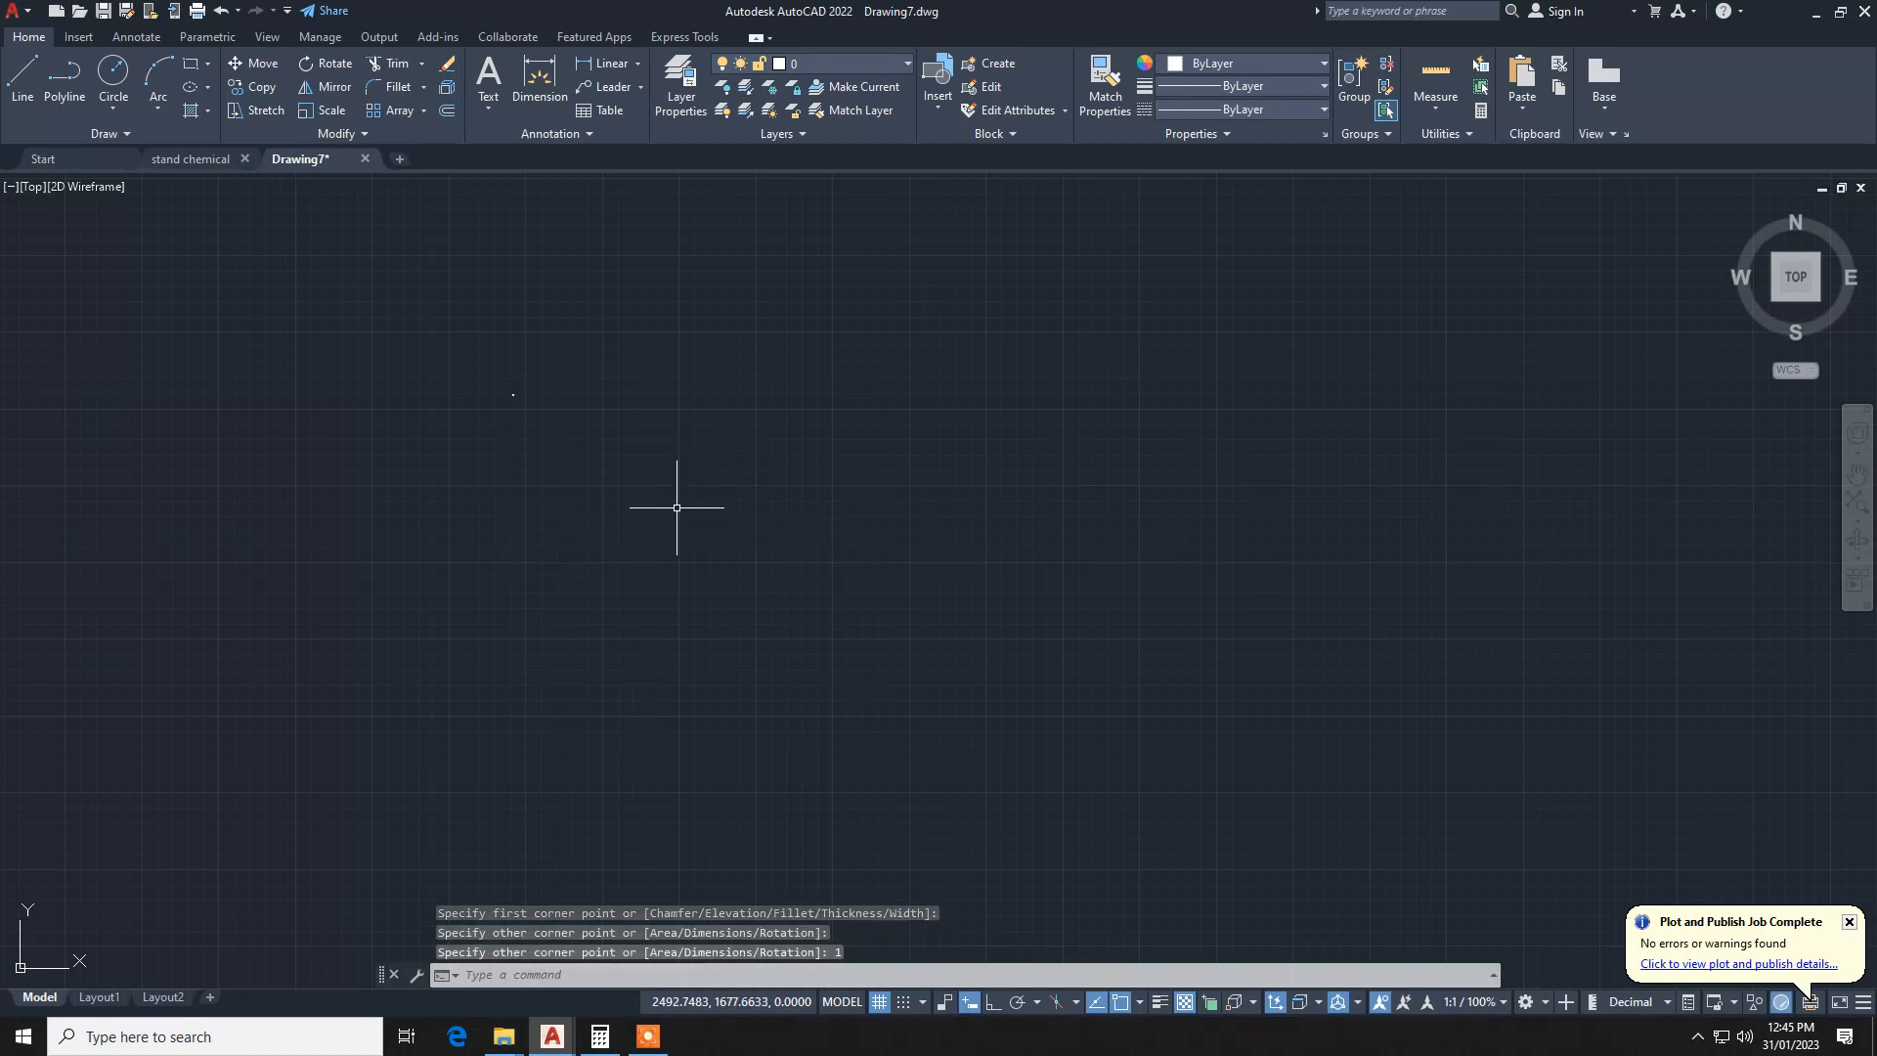
# Step: Assign the small square to the blue layer 2 and clear the selection
pyautogui.write('z')
pyautogui.press('Return')
pyautogui.write('e')
pyautogui.press('Return')
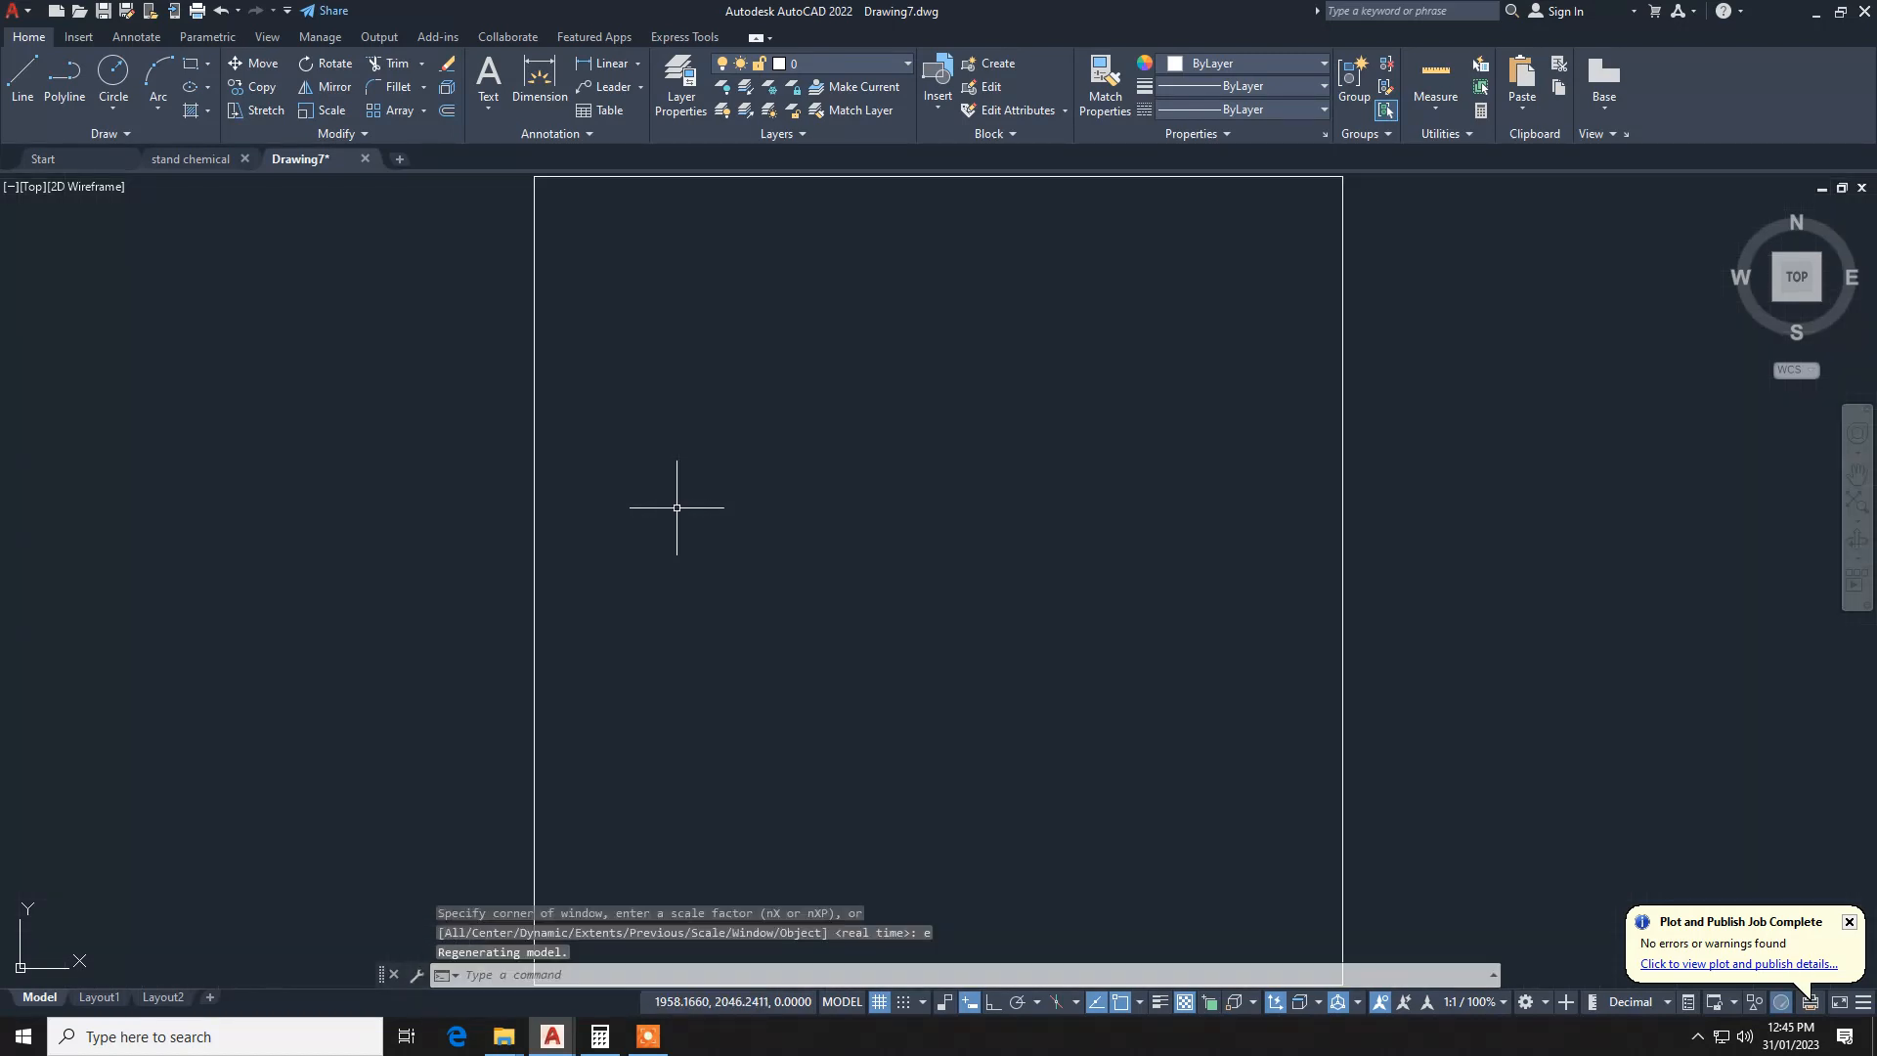
pyautogui.scroll(-1, 677, 507)
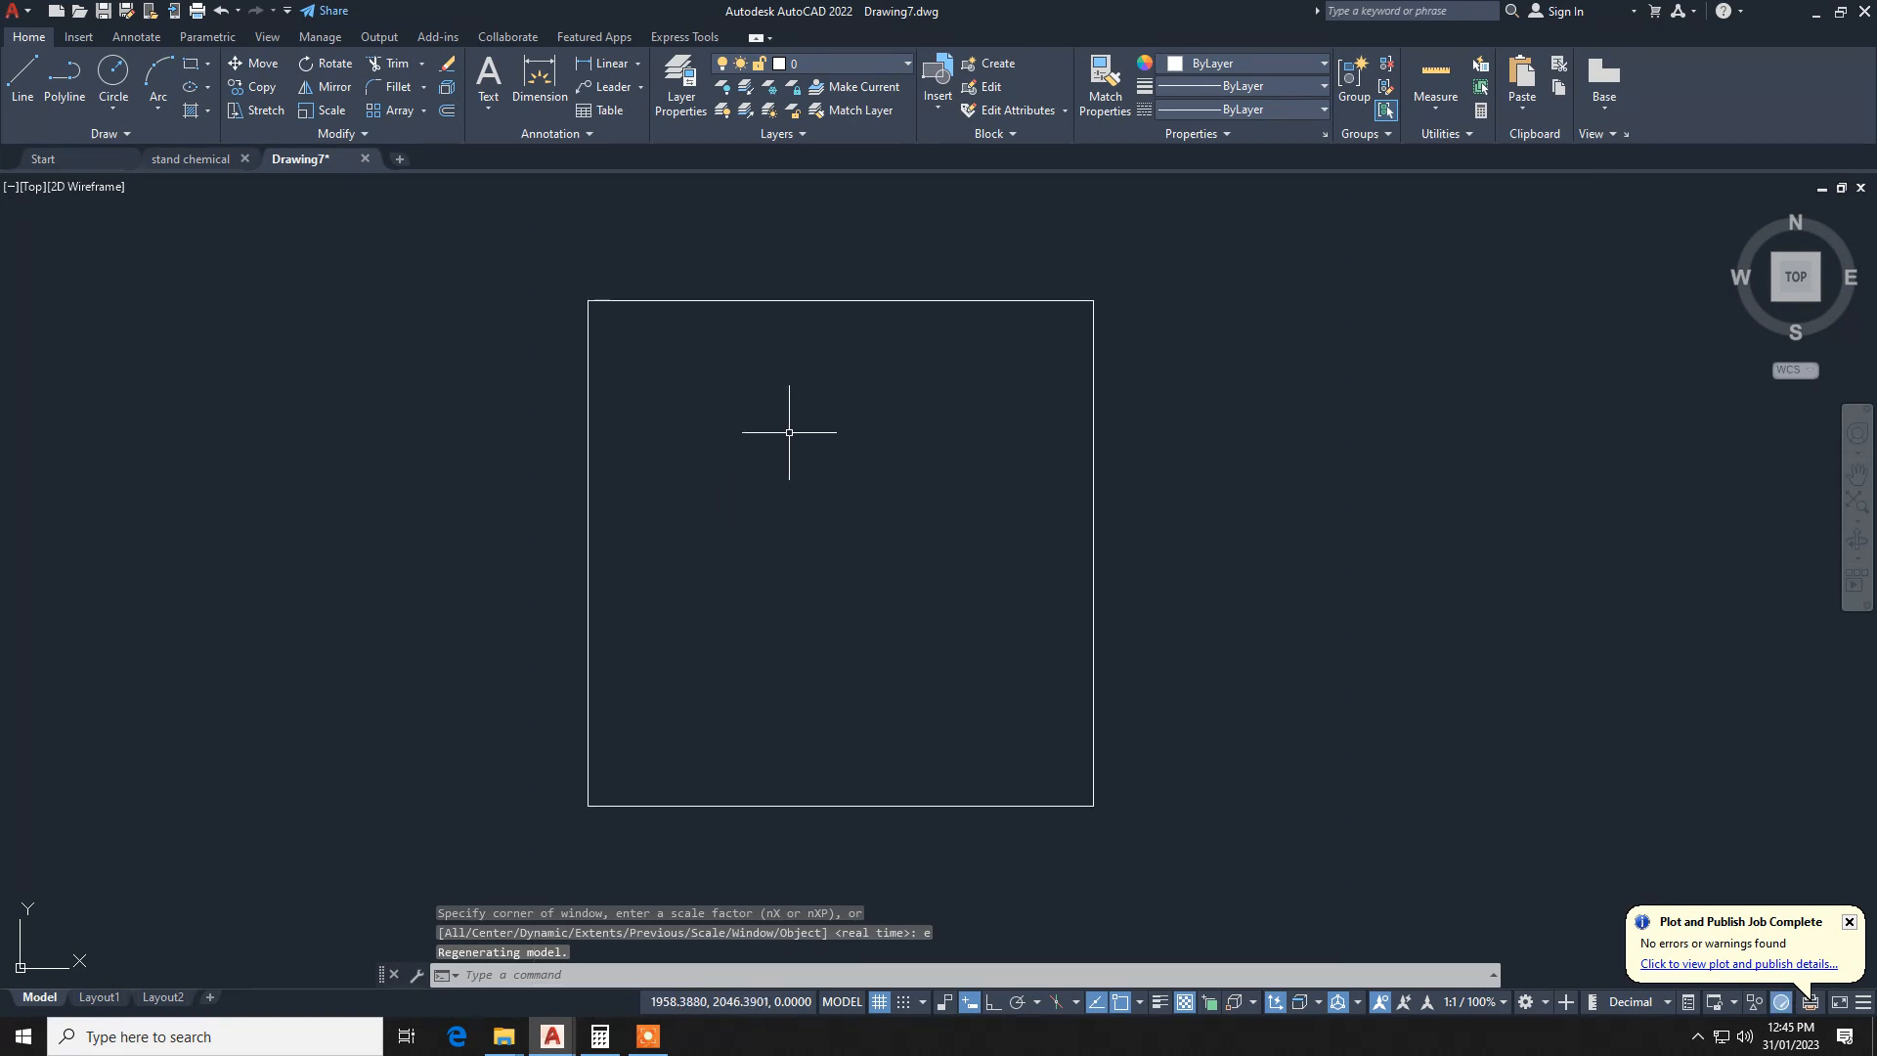
pyautogui.click(870, 349)
pyautogui.click(827, 291)
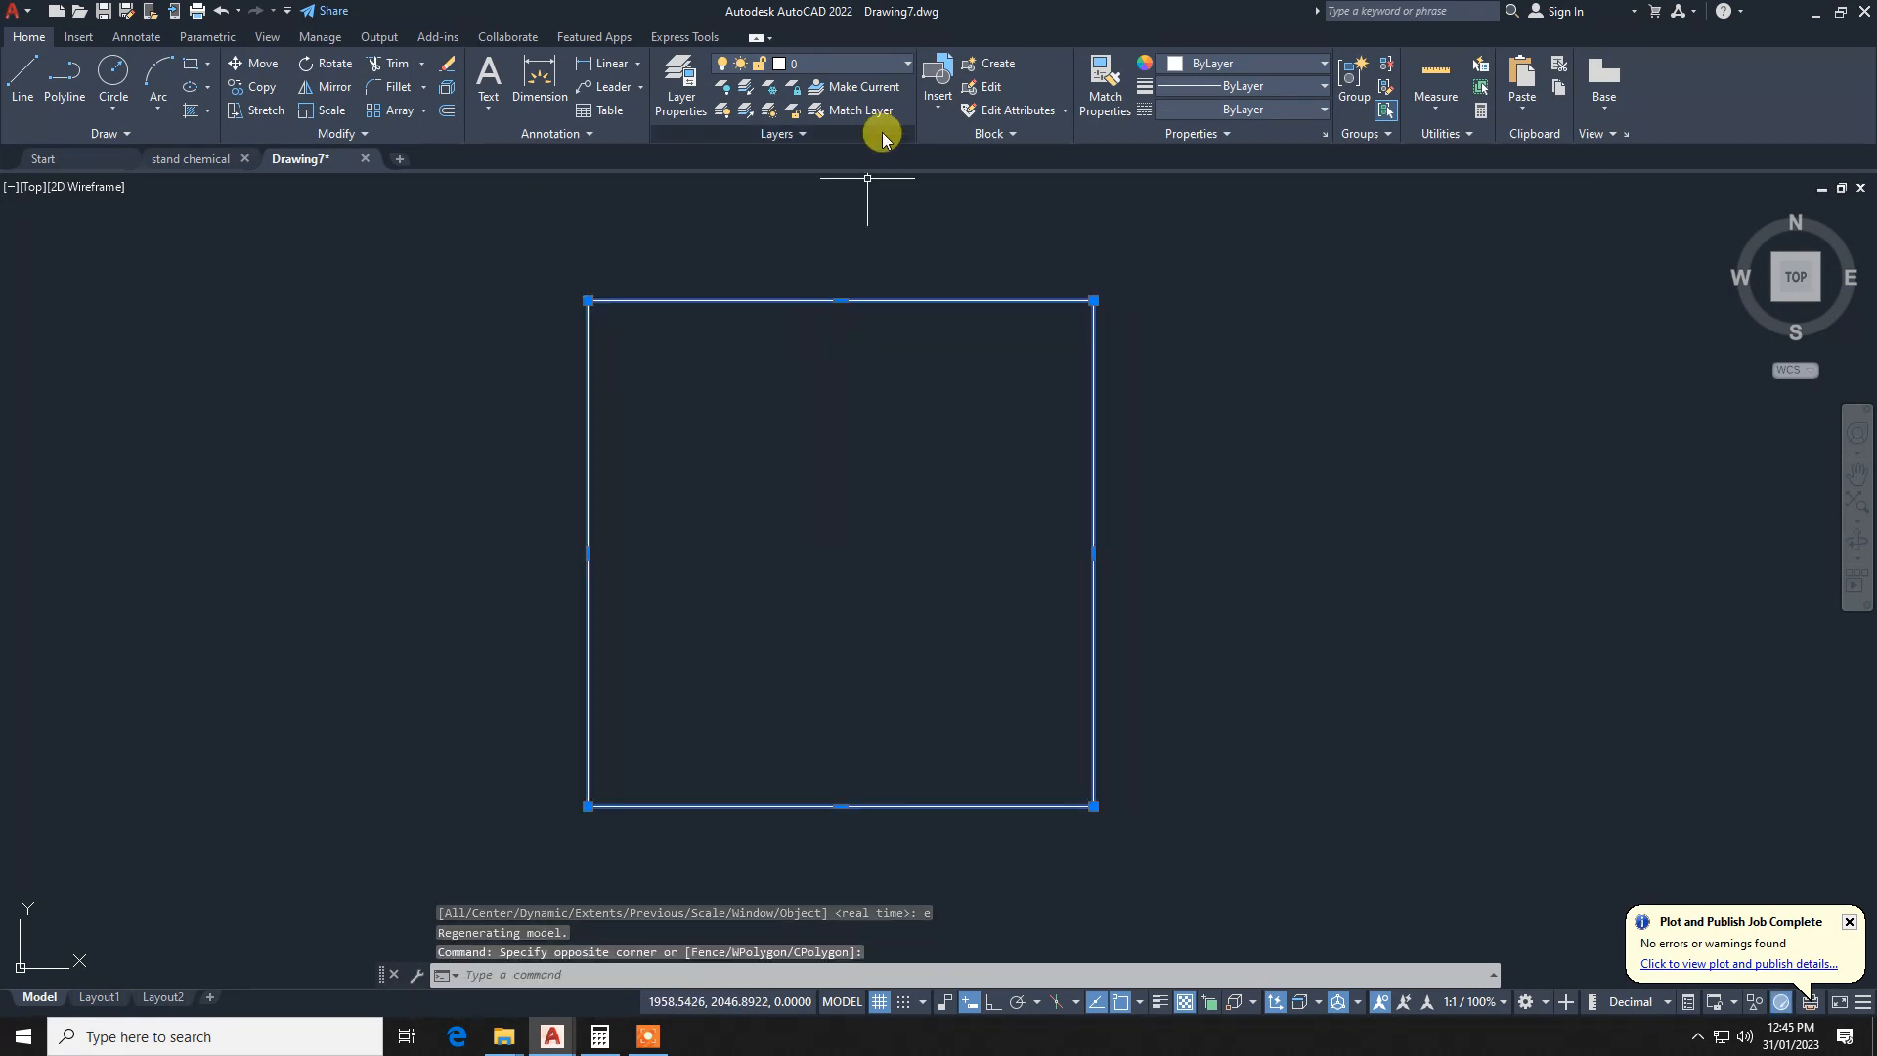
pyautogui.click(880, 58)
pyautogui.click(821, 133)
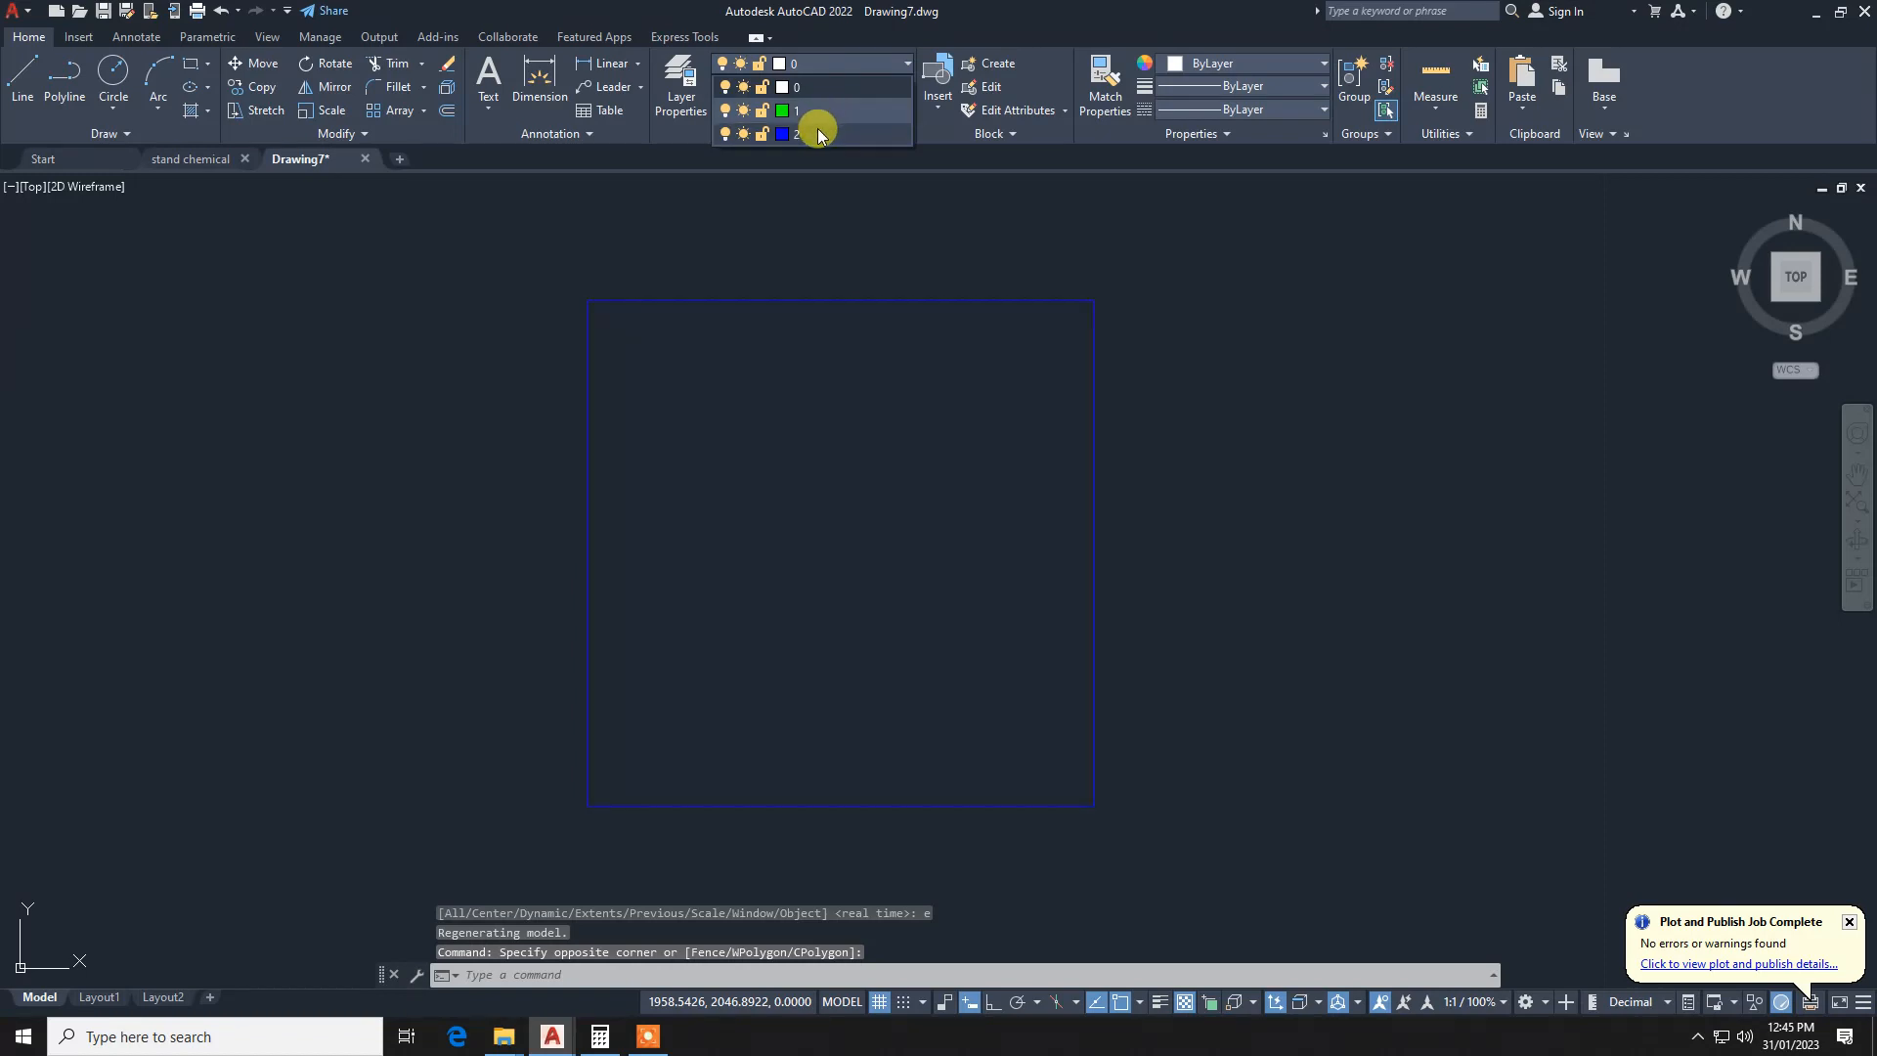
pyautogui.press('Escape')
pyautogui.press('Escape')
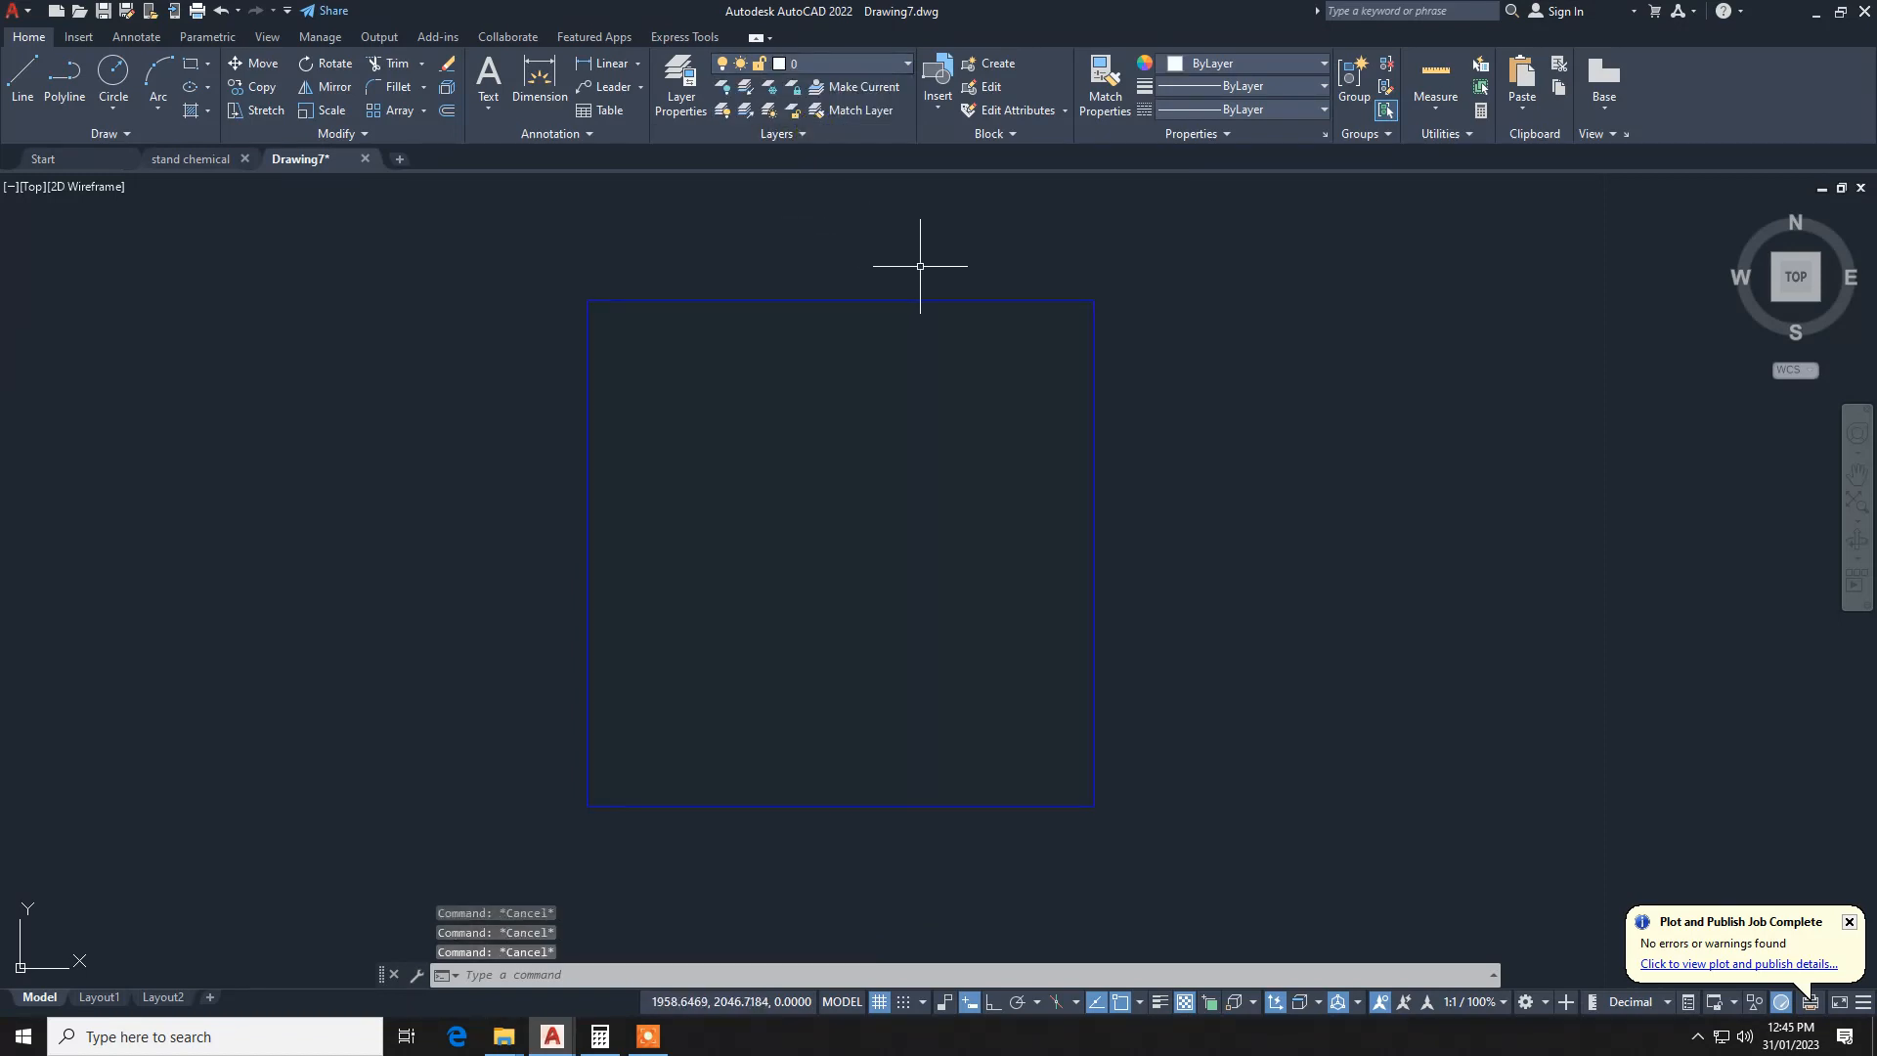
# Step: Select the blue square and examine its object color choices and layer assignment, keeping it on layer 2
pyautogui.click(922, 264)
pyautogui.click(823, 331)
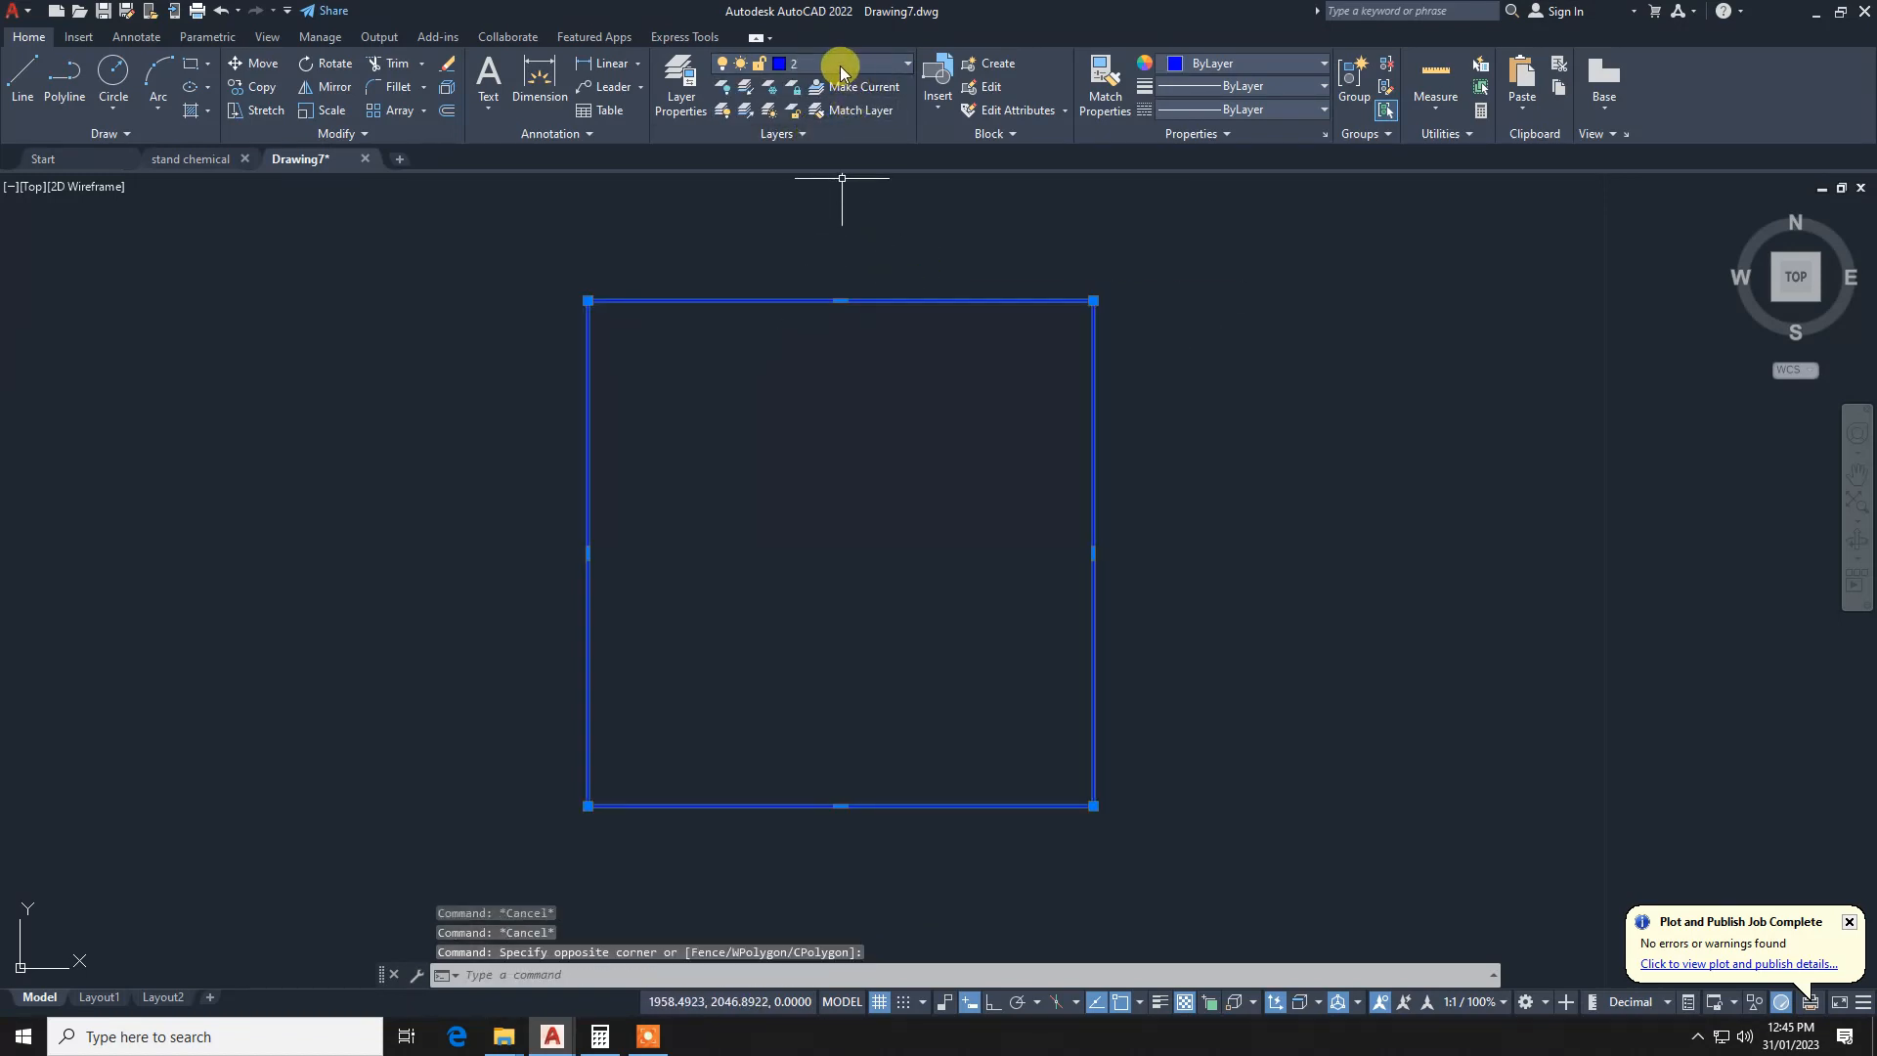
pyautogui.click(1211, 66)
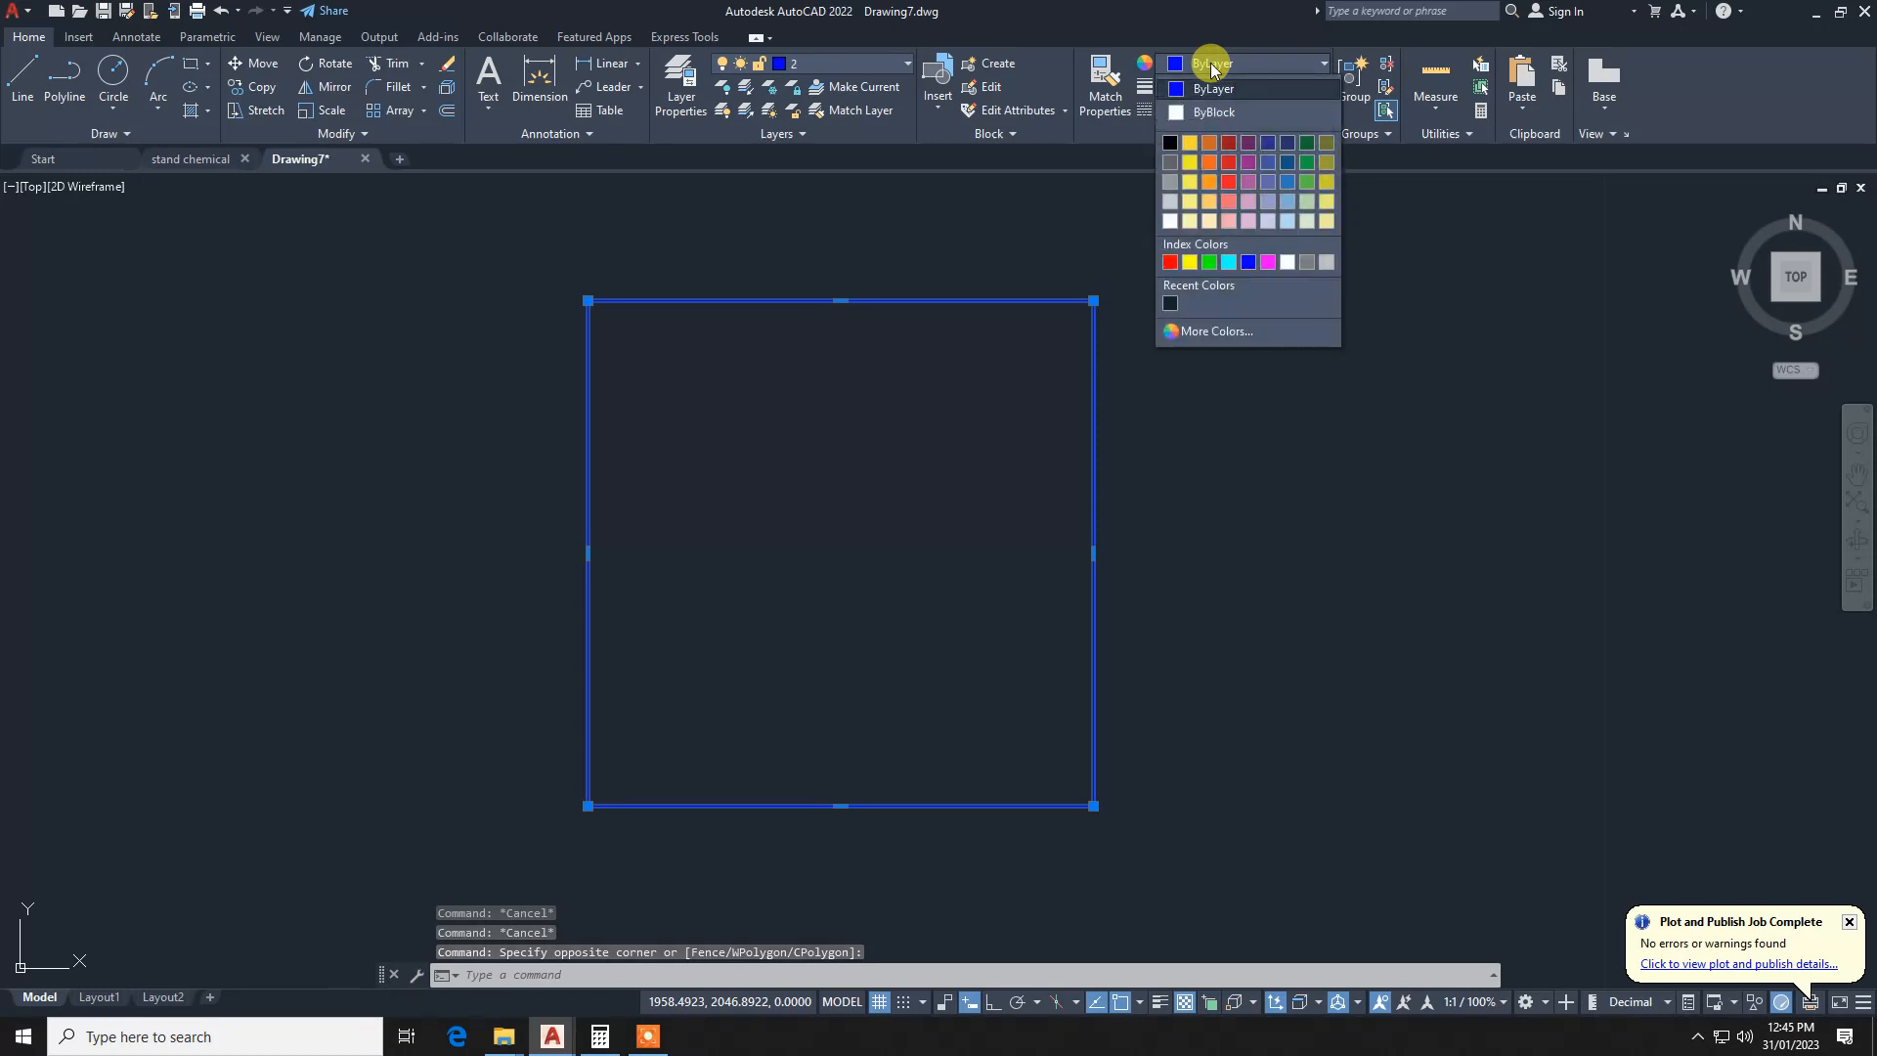
pyautogui.click(821, 62)
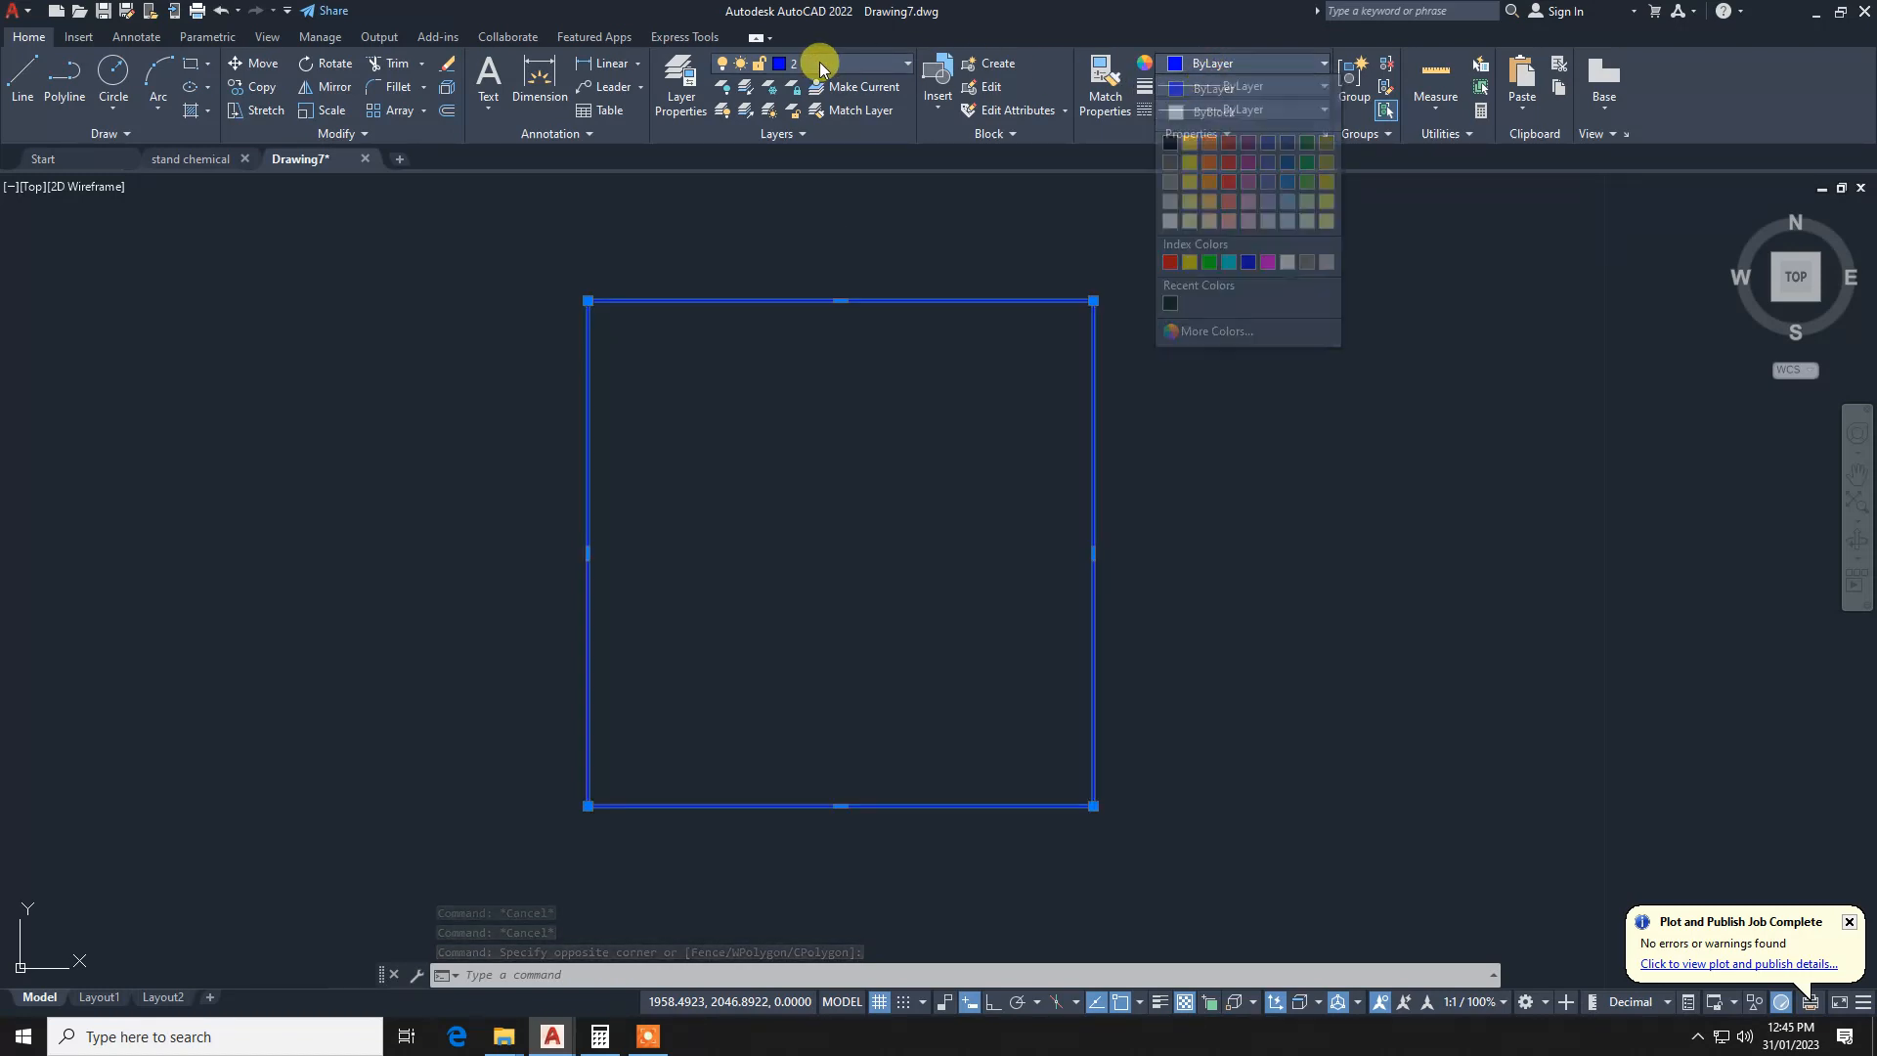
pyautogui.click(822, 62)
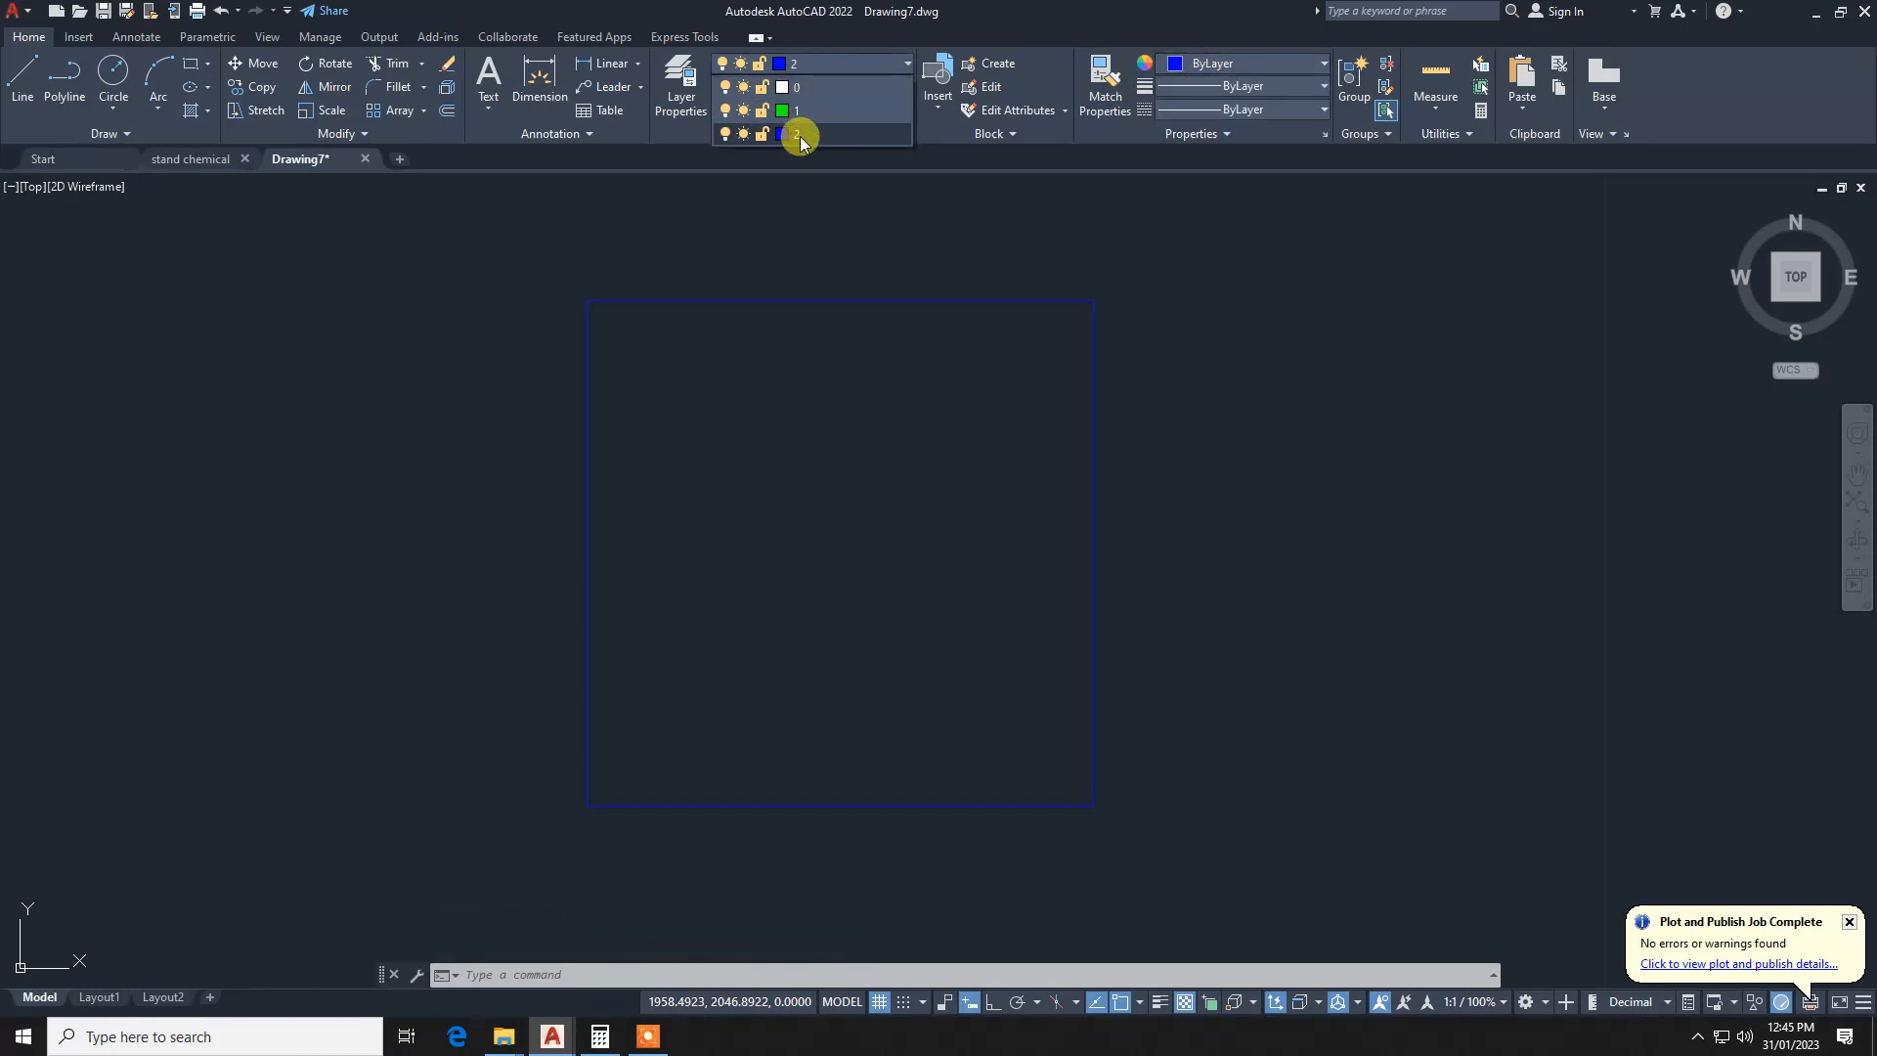
pyautogui.click(800, 135)
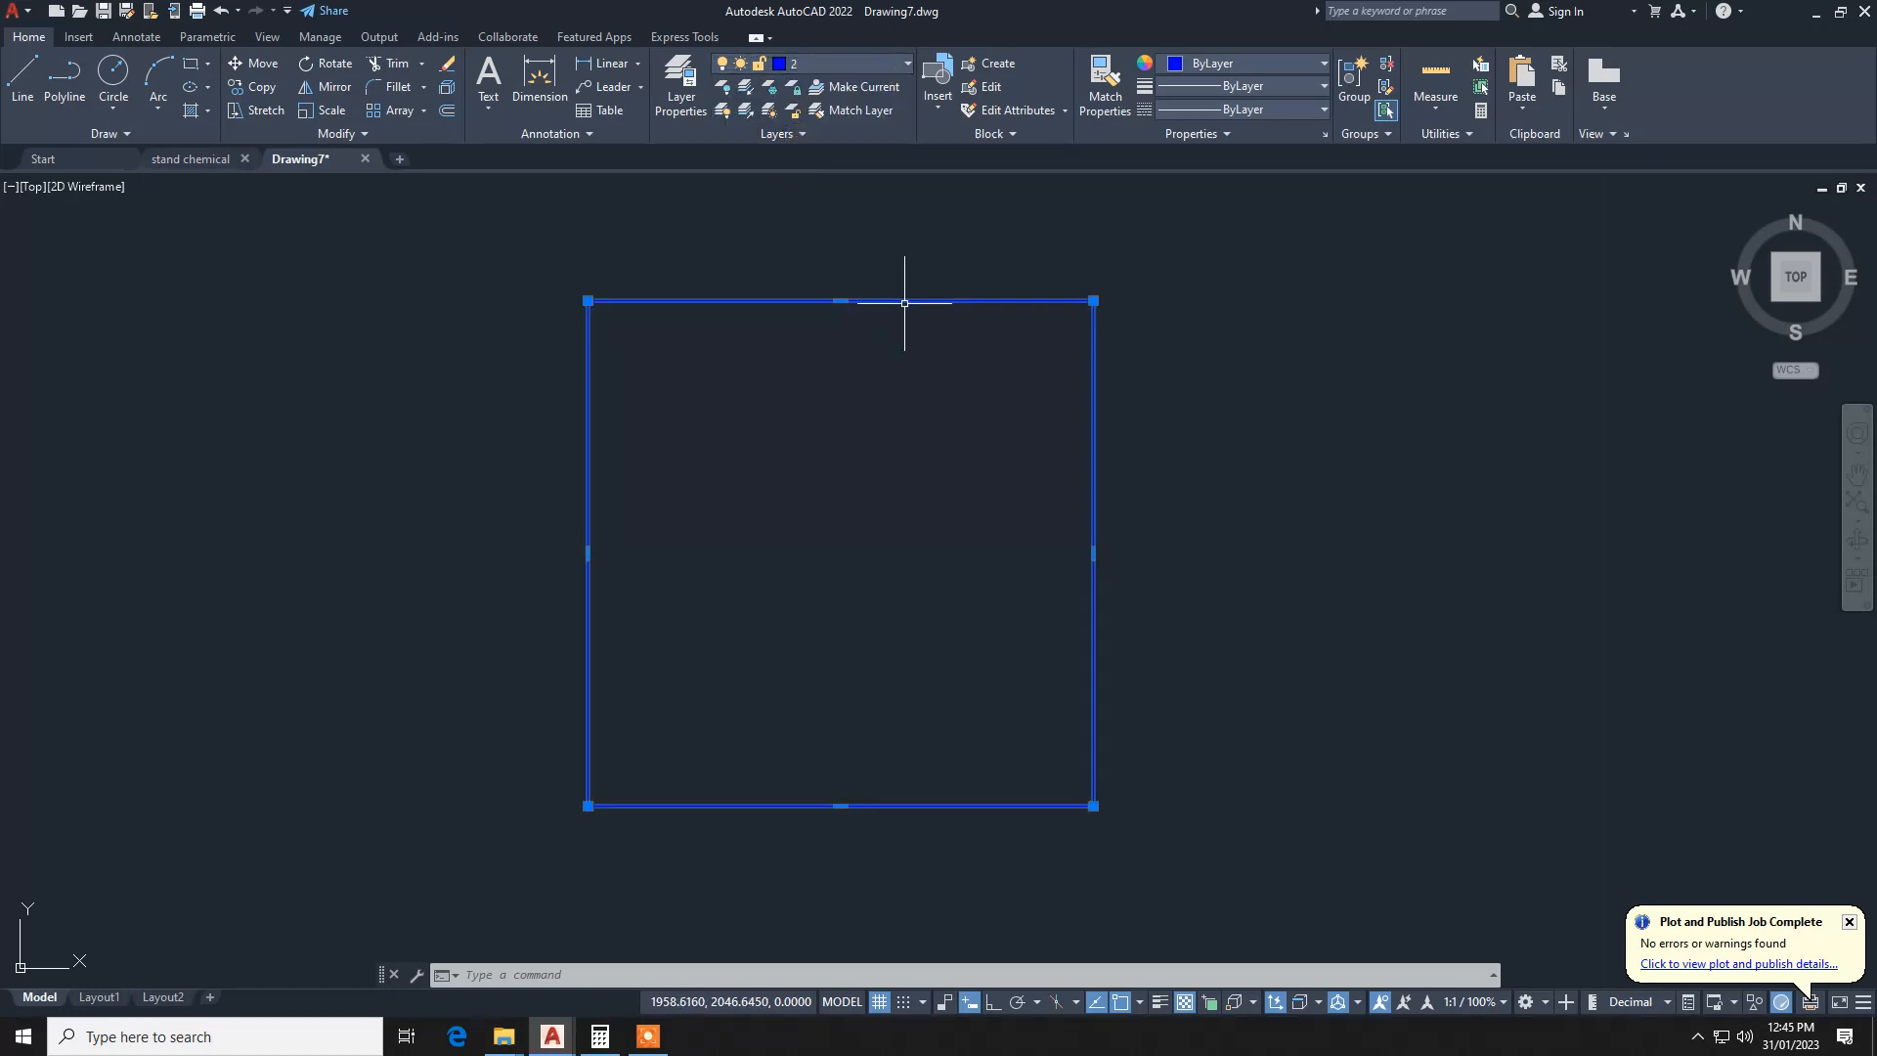
pyautogui.click(884, 63)
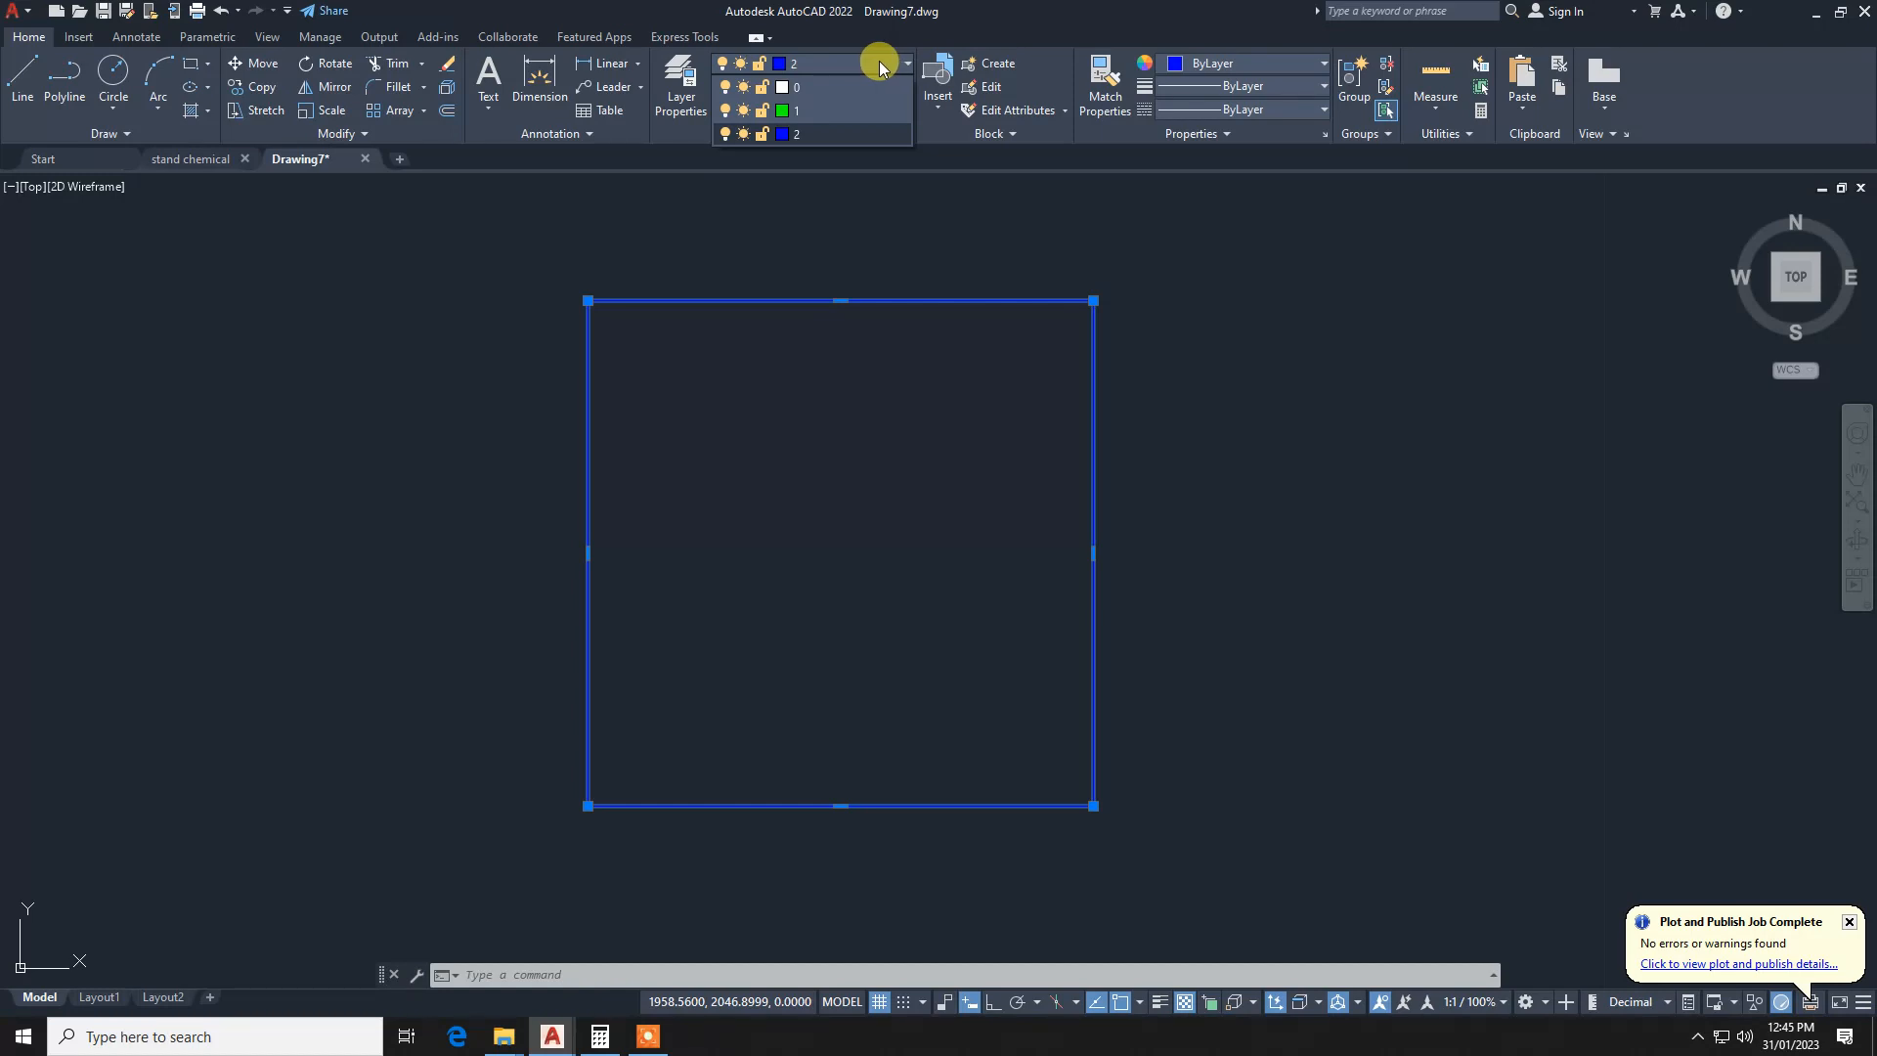
pyautogui.click(881, 65)
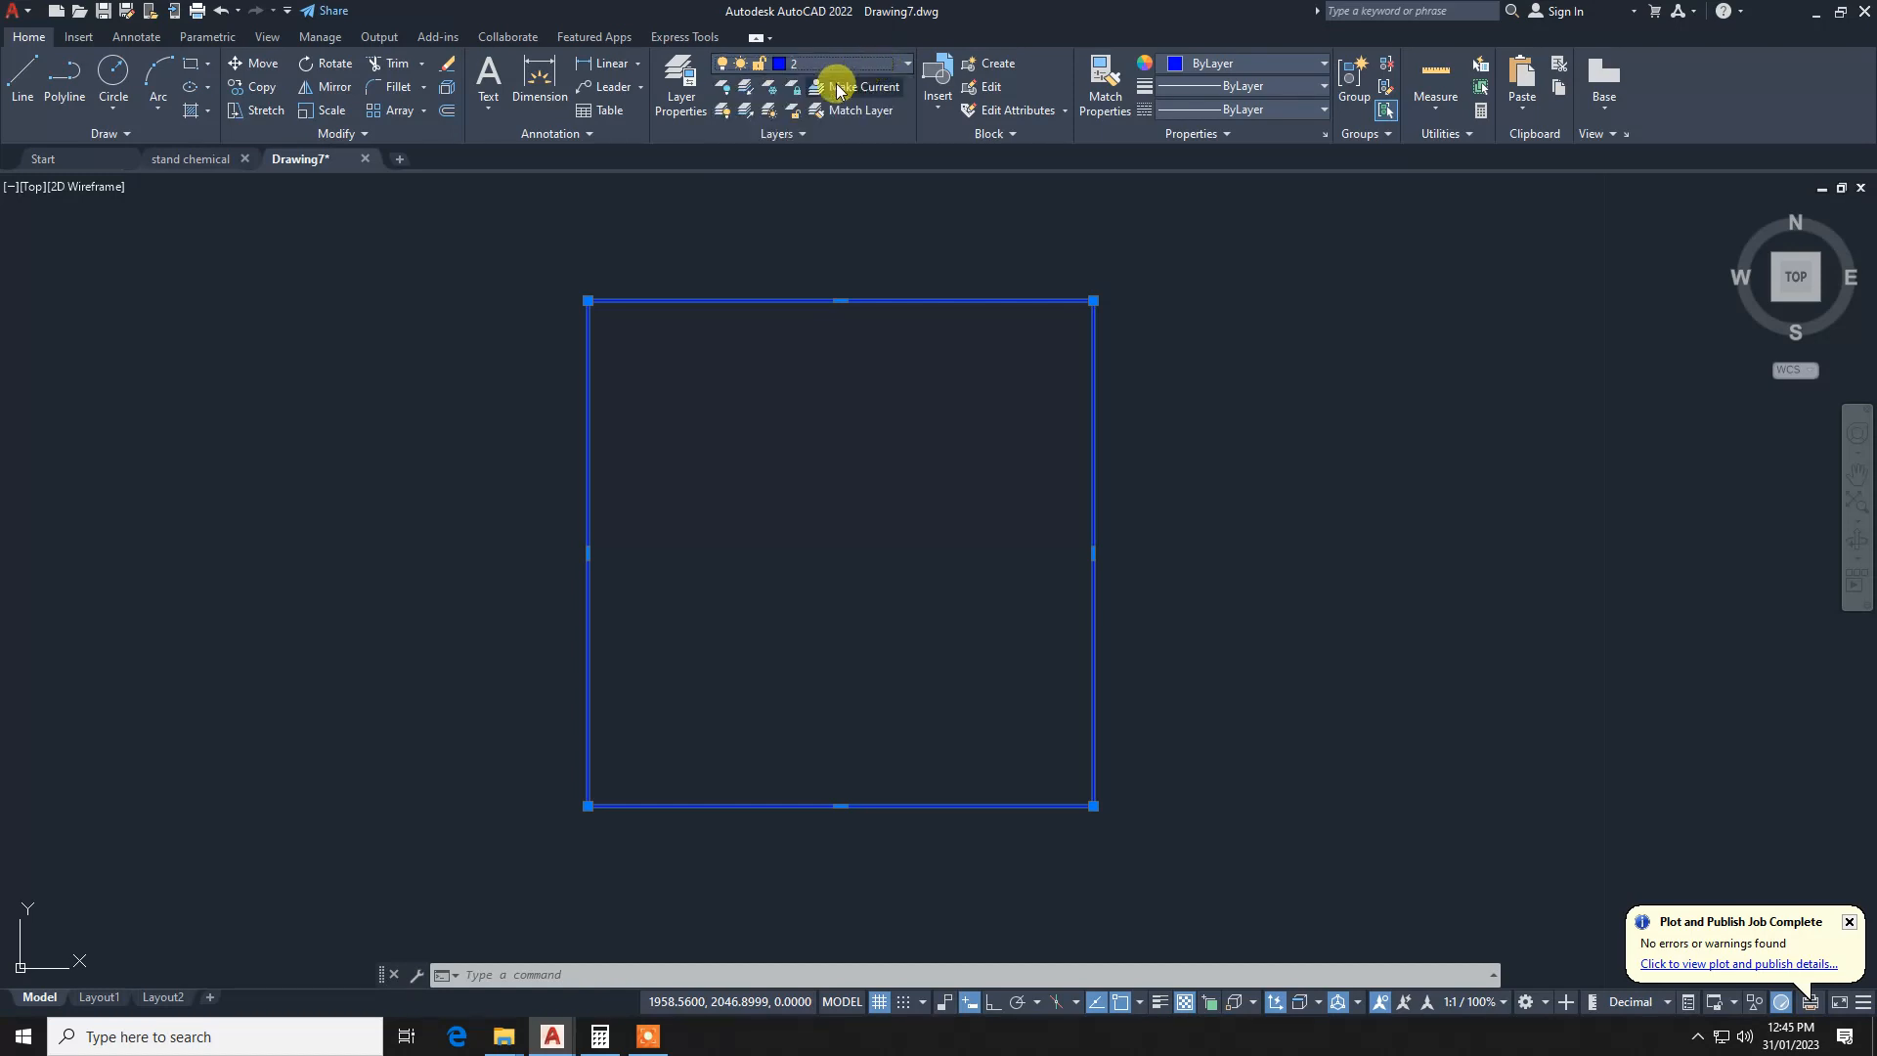
pyautogui.click(607, 67)
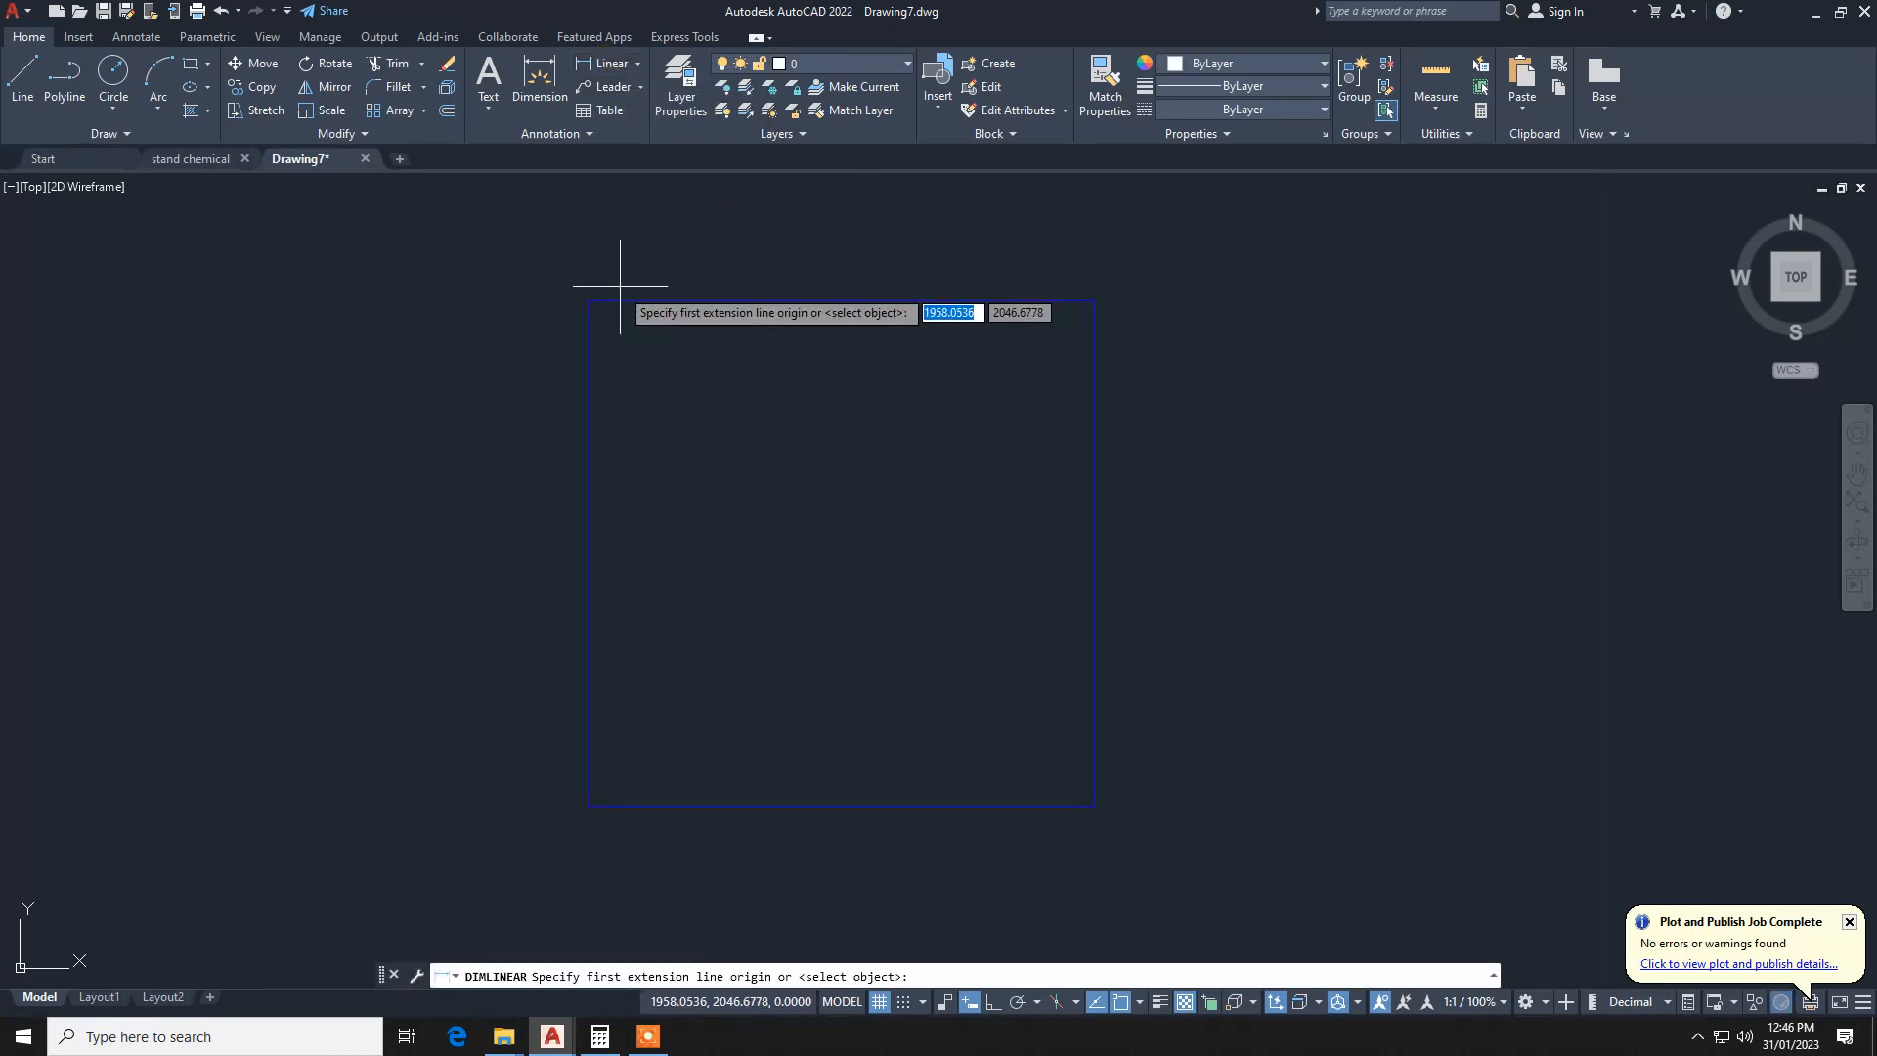
pyautogui.press('Return')
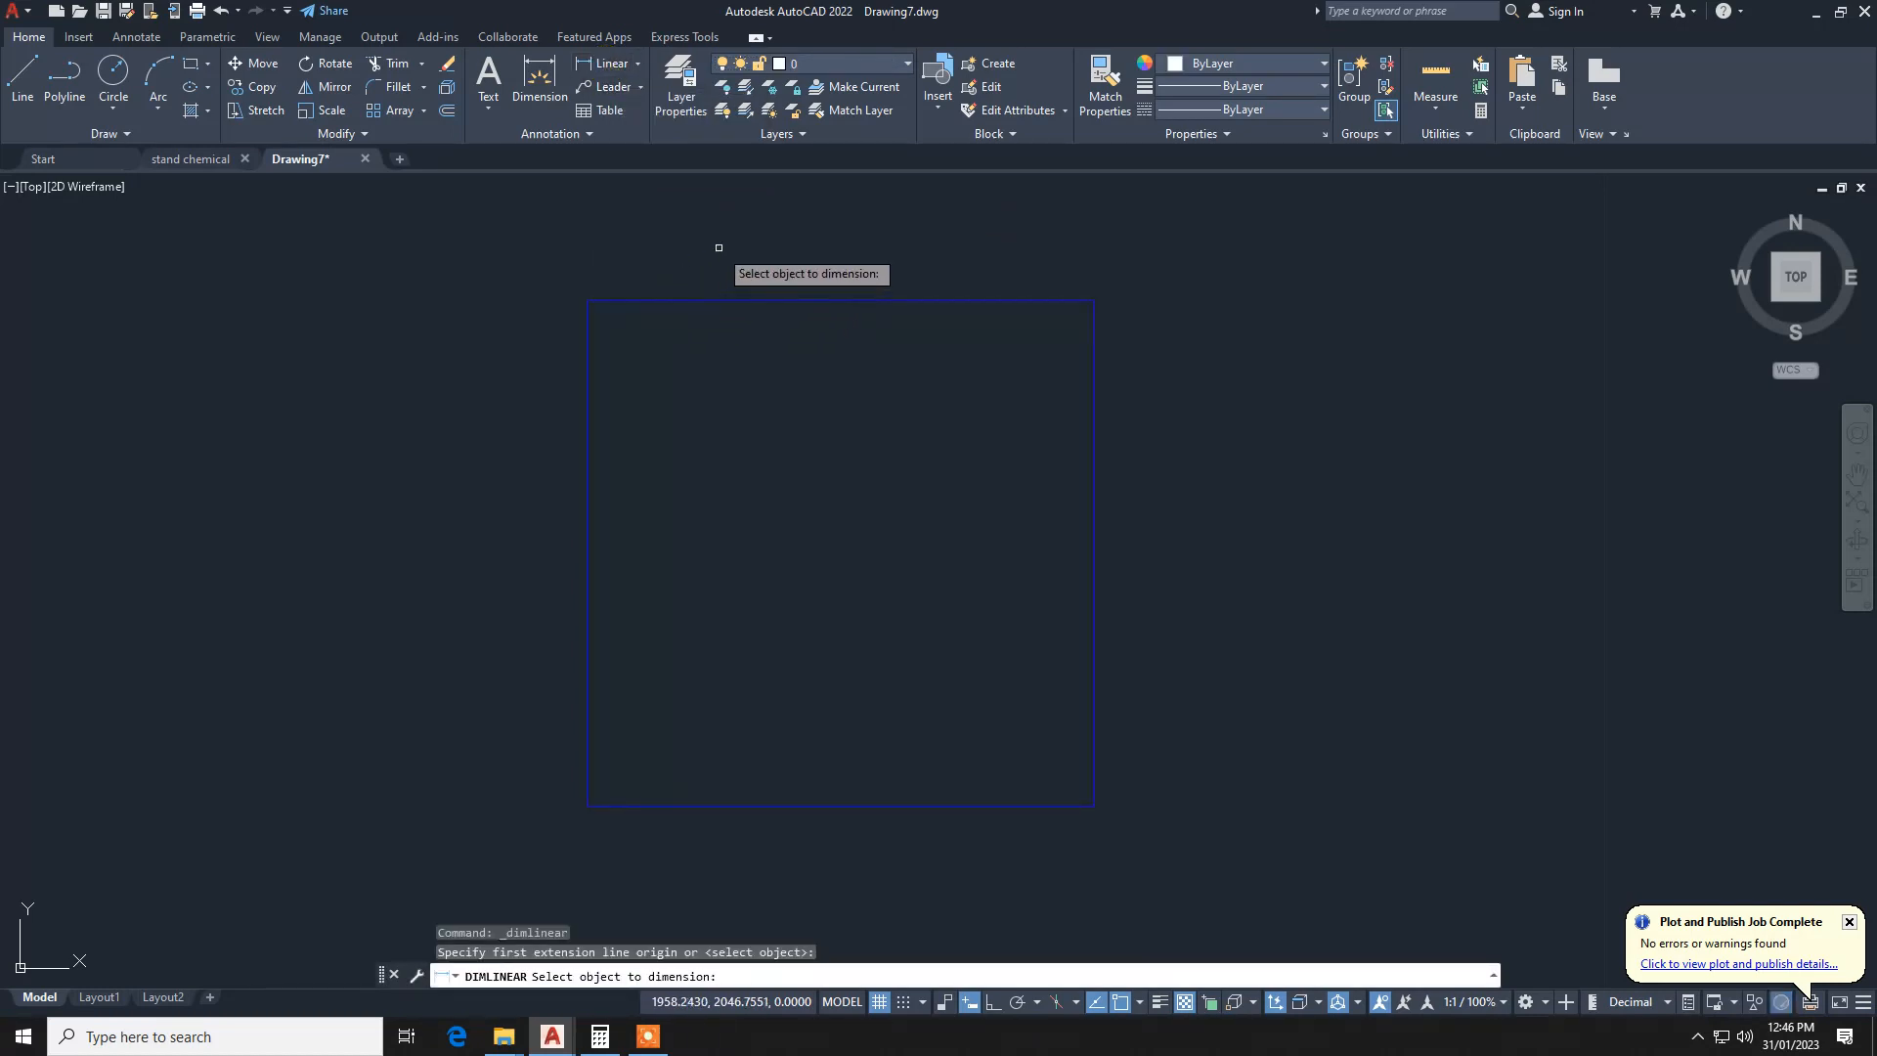
pyautogui.press('Escape')
# Step: Make the green layer 1 current and place a linear dimension just above the square's top edge
pyautogui.click(877, 62)
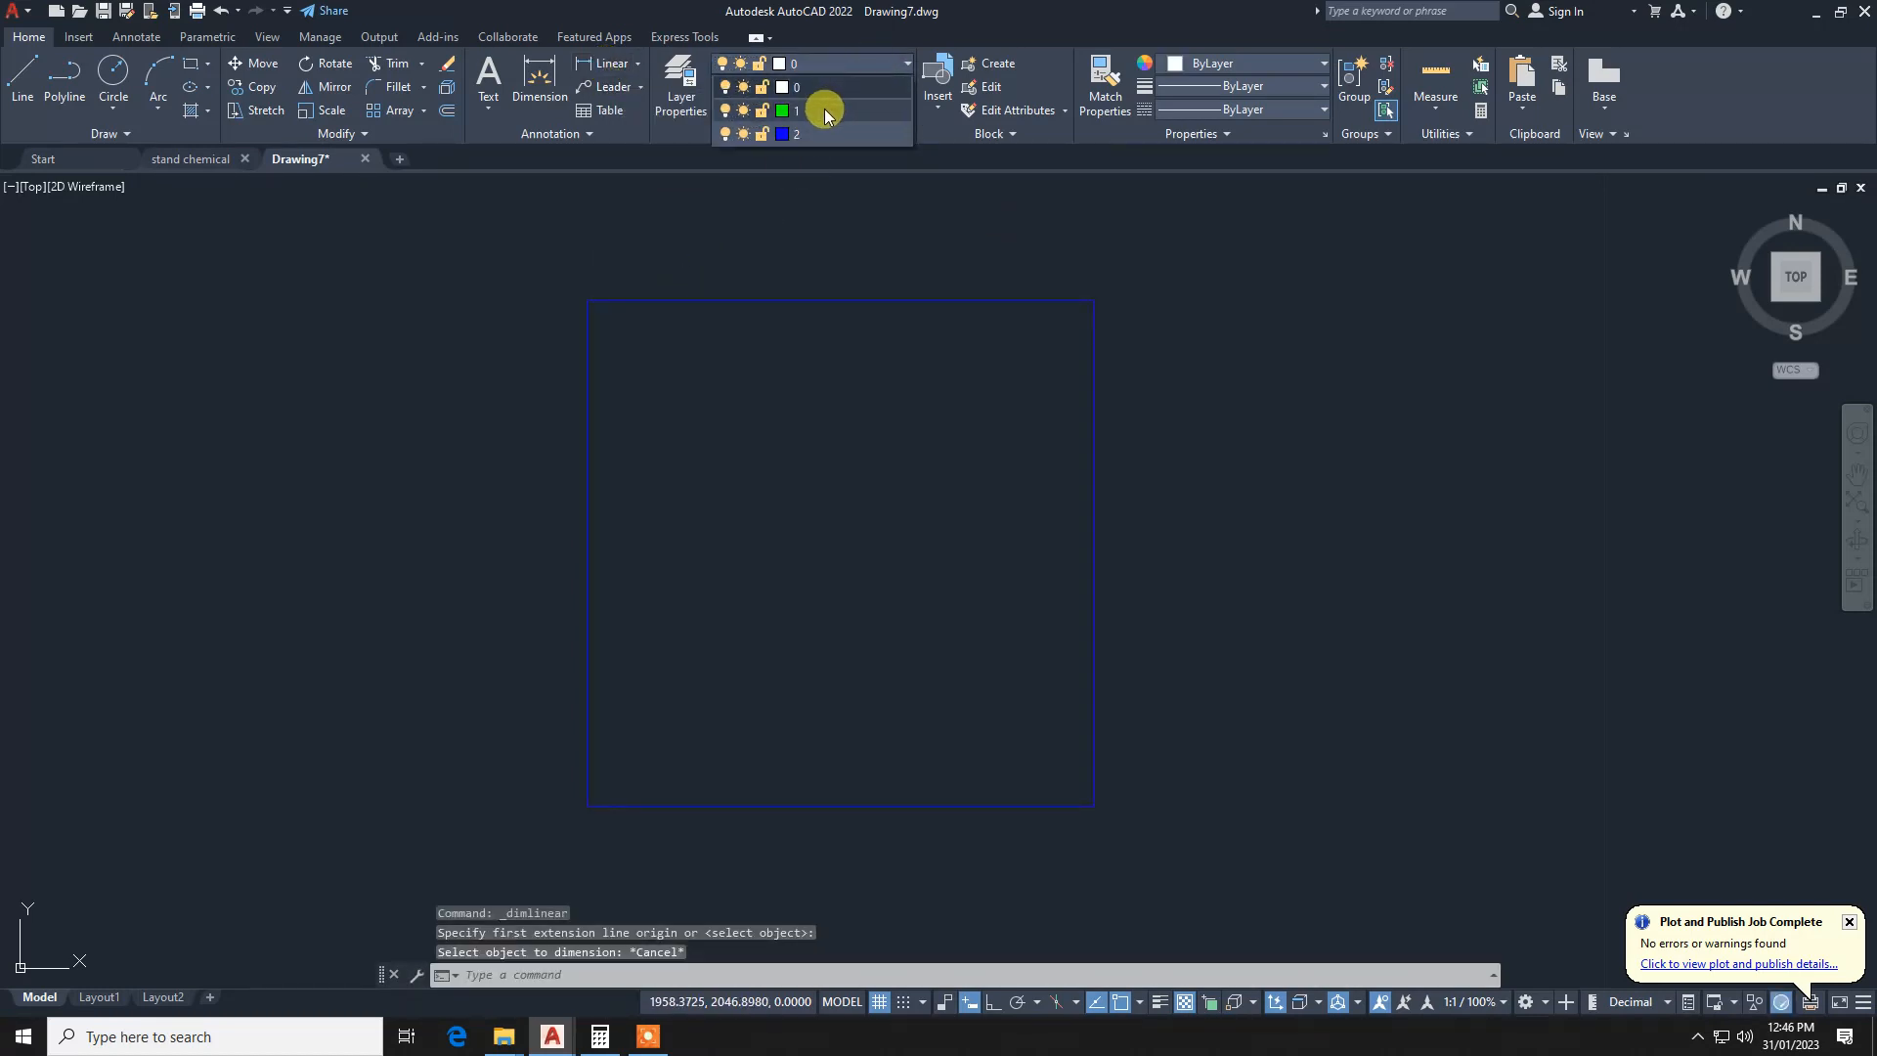
pyautogui.click(824, 109)
pyautogui.click(605, 67)
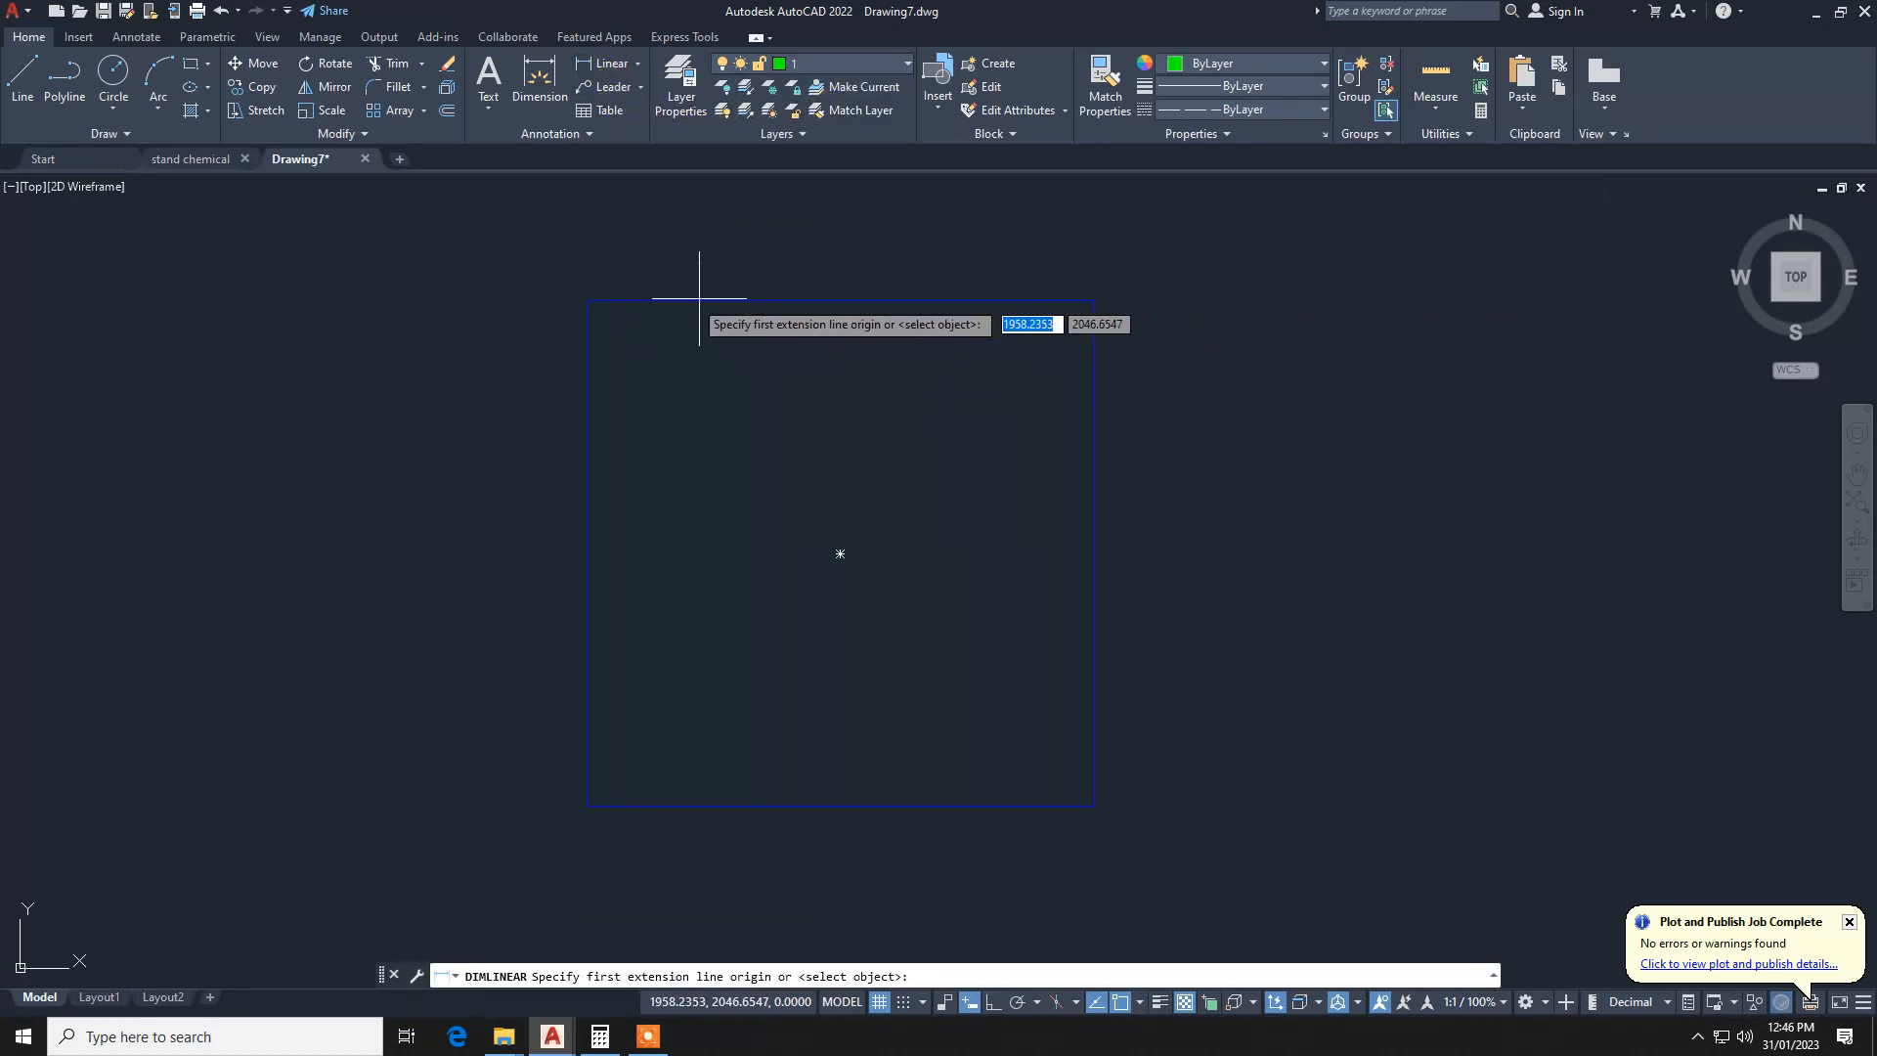
pyautogui.press('Return')
pyautogui.click(665, 300)
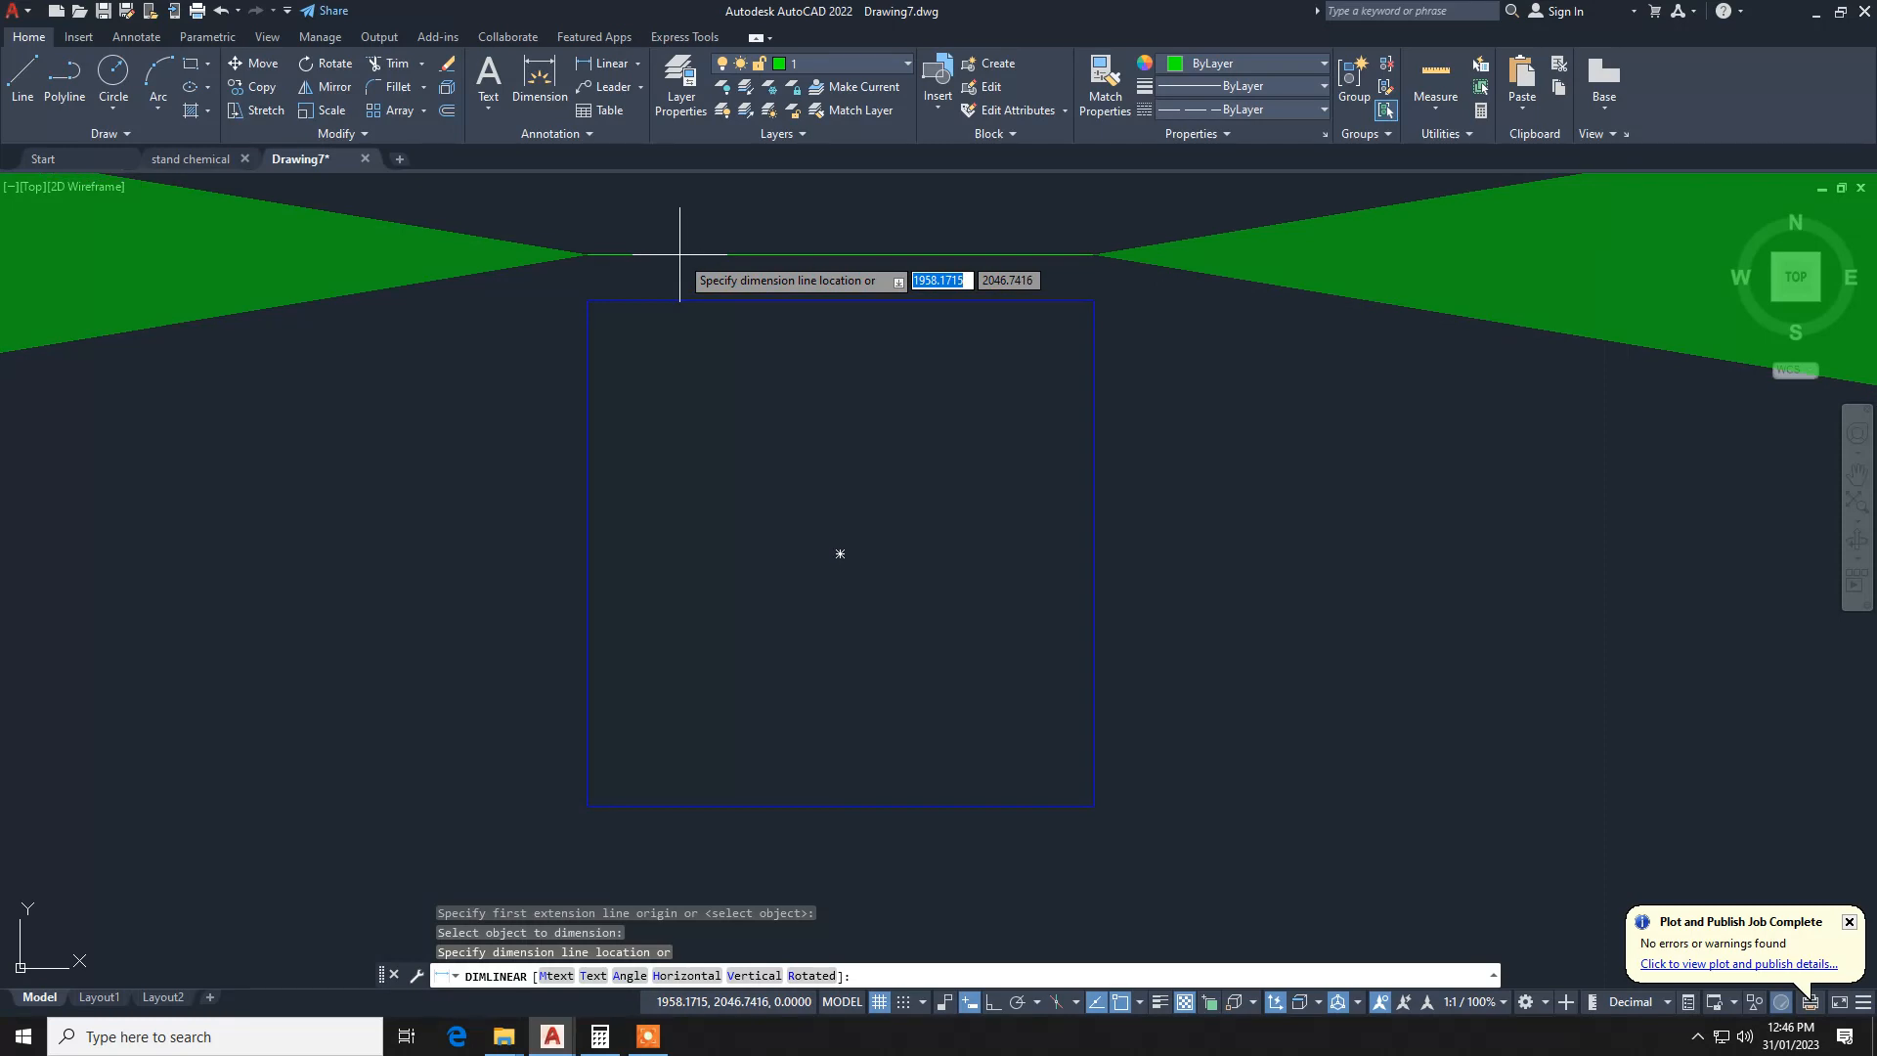
pyautogui.click(680, 255)
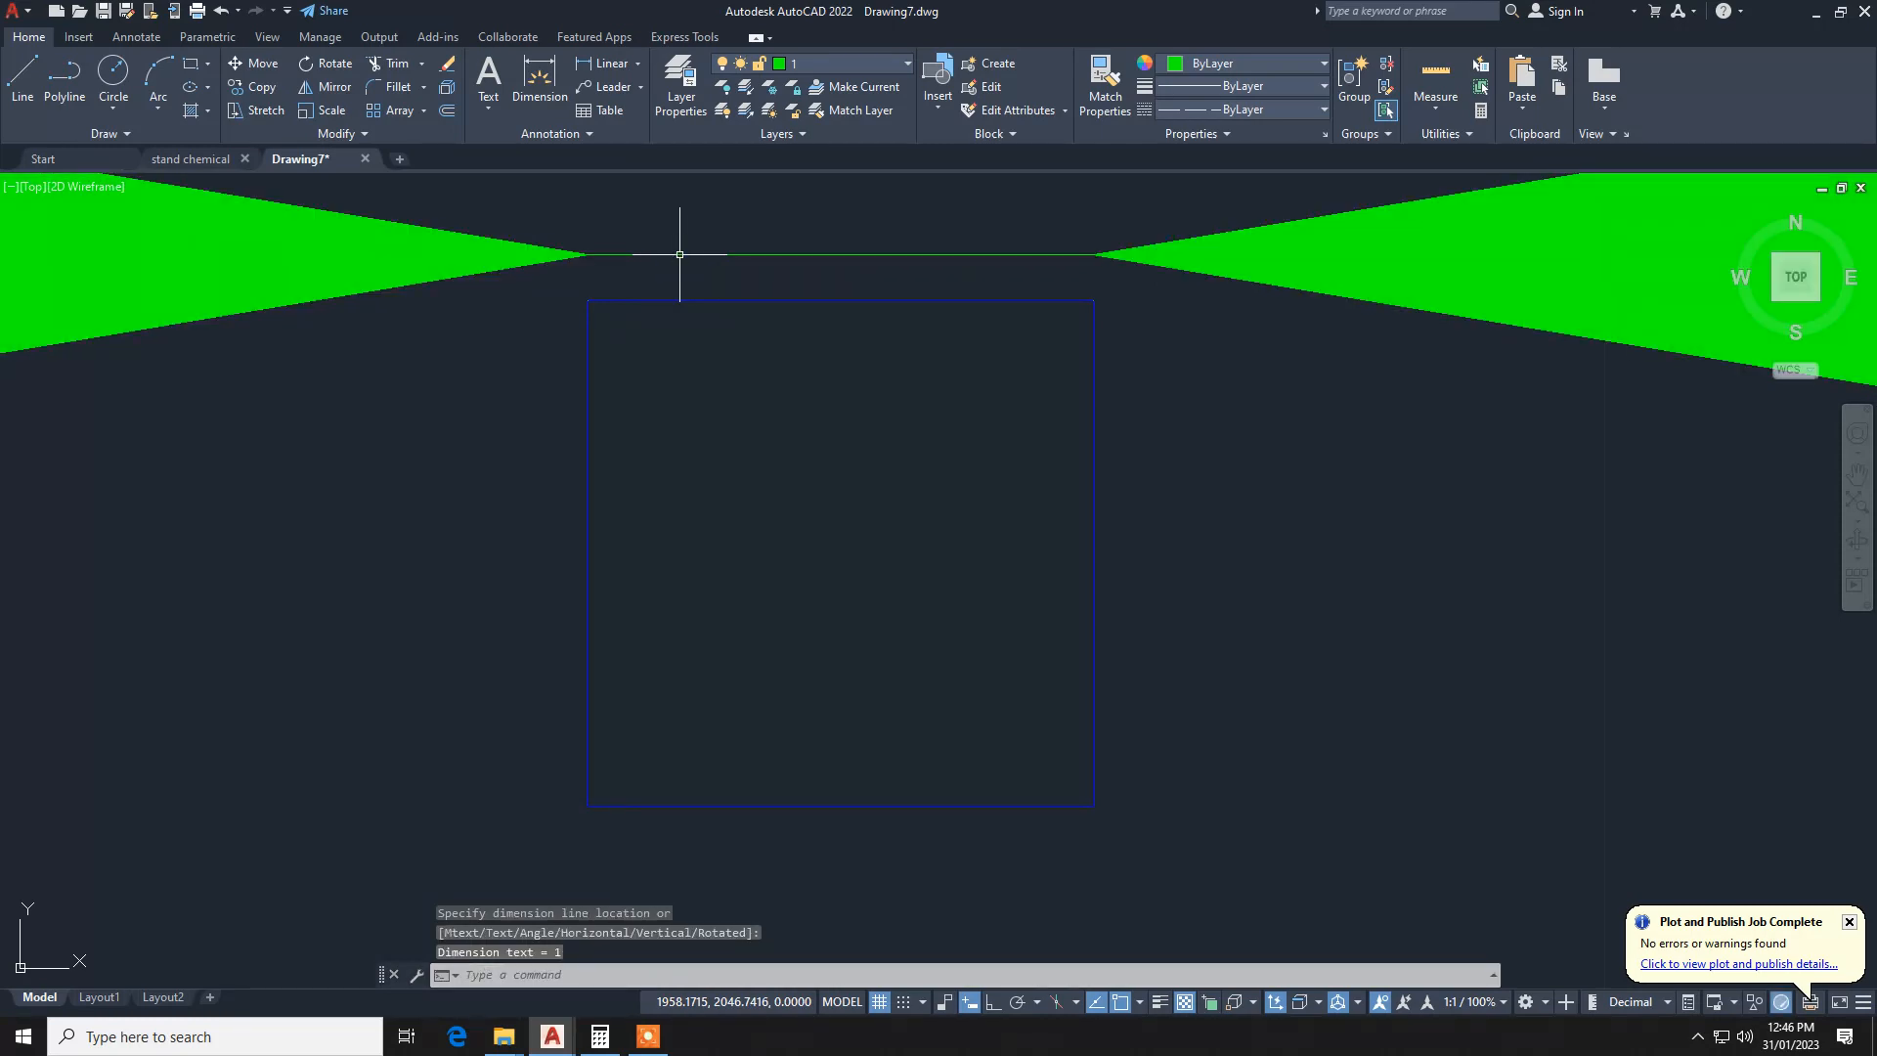
# Step: Modify the ISO-25 dimension style to a text height of 0.5
pyautogui.scroll(-4, 682, 254)
pyautogui.scroll(-4, 863, 334)
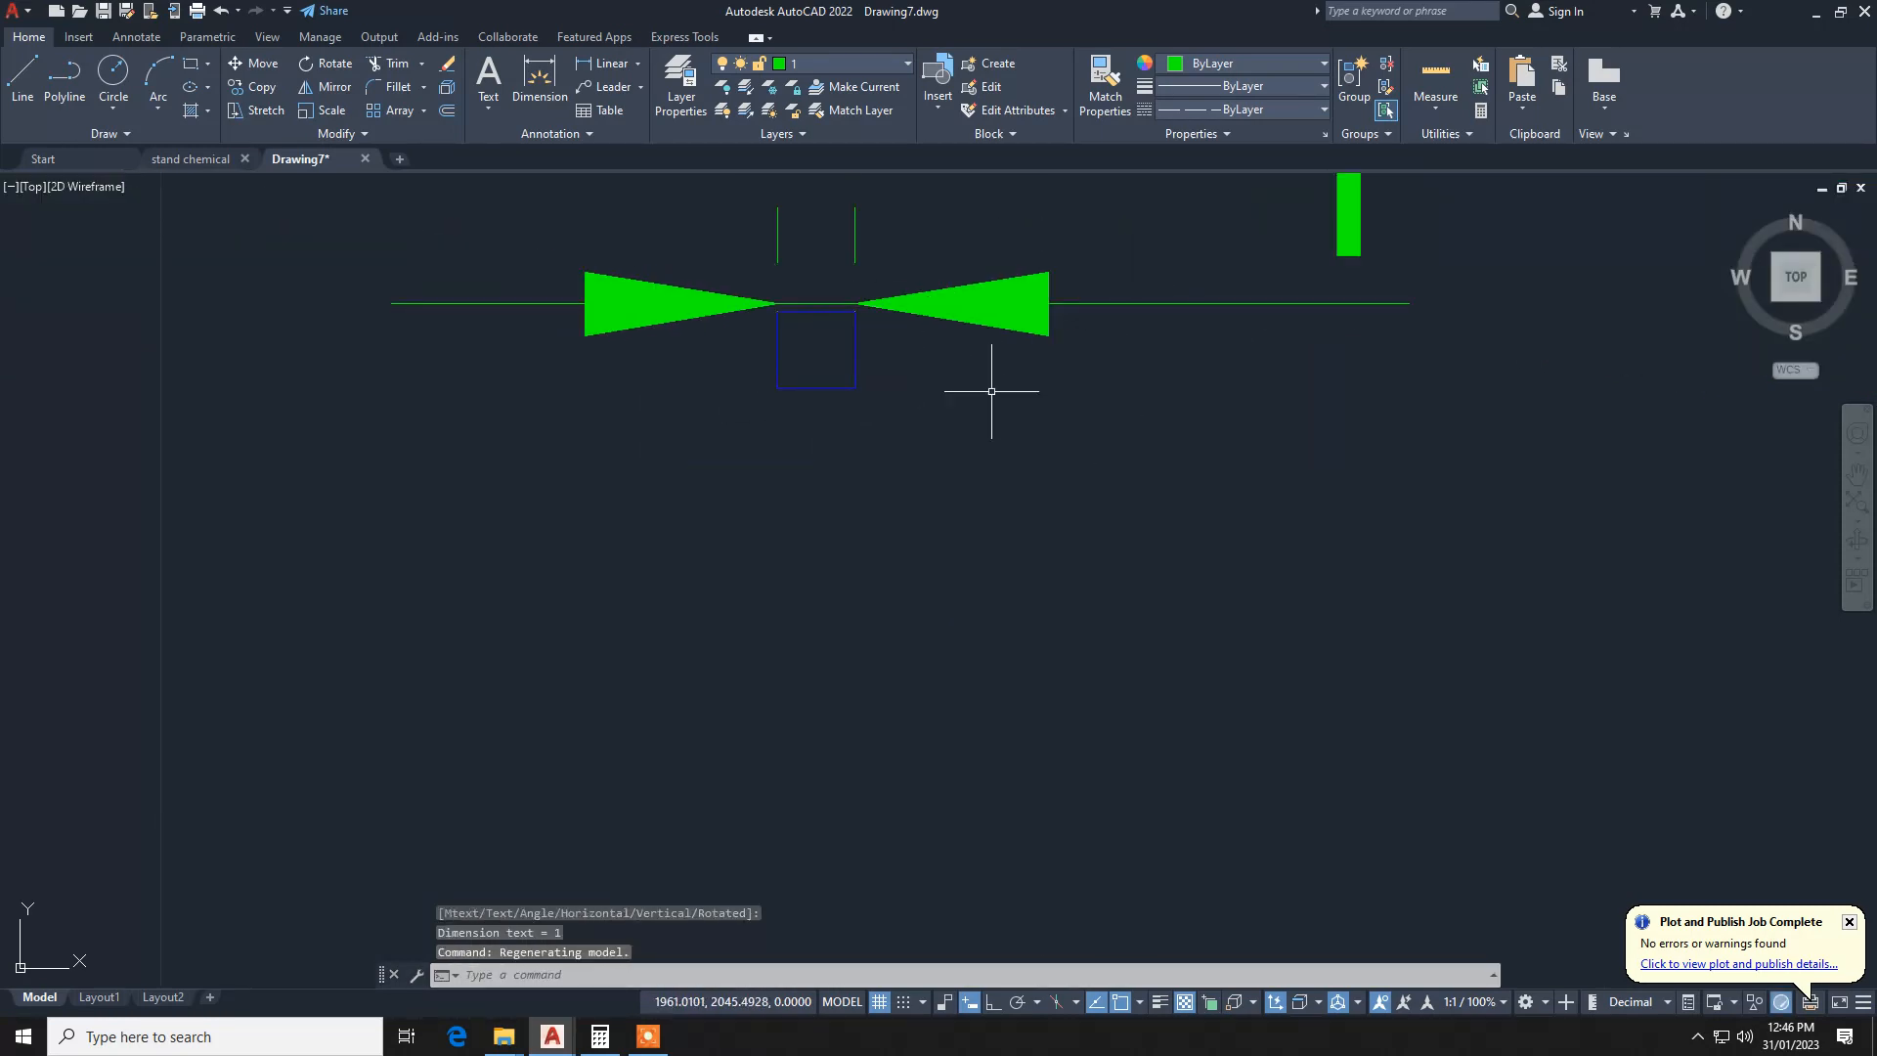
pyautogui.scroll(-2, 994, 385)
pyautogui.moveTo(1038, 331); pyautogui.dragTo(975, 501, button='middle')
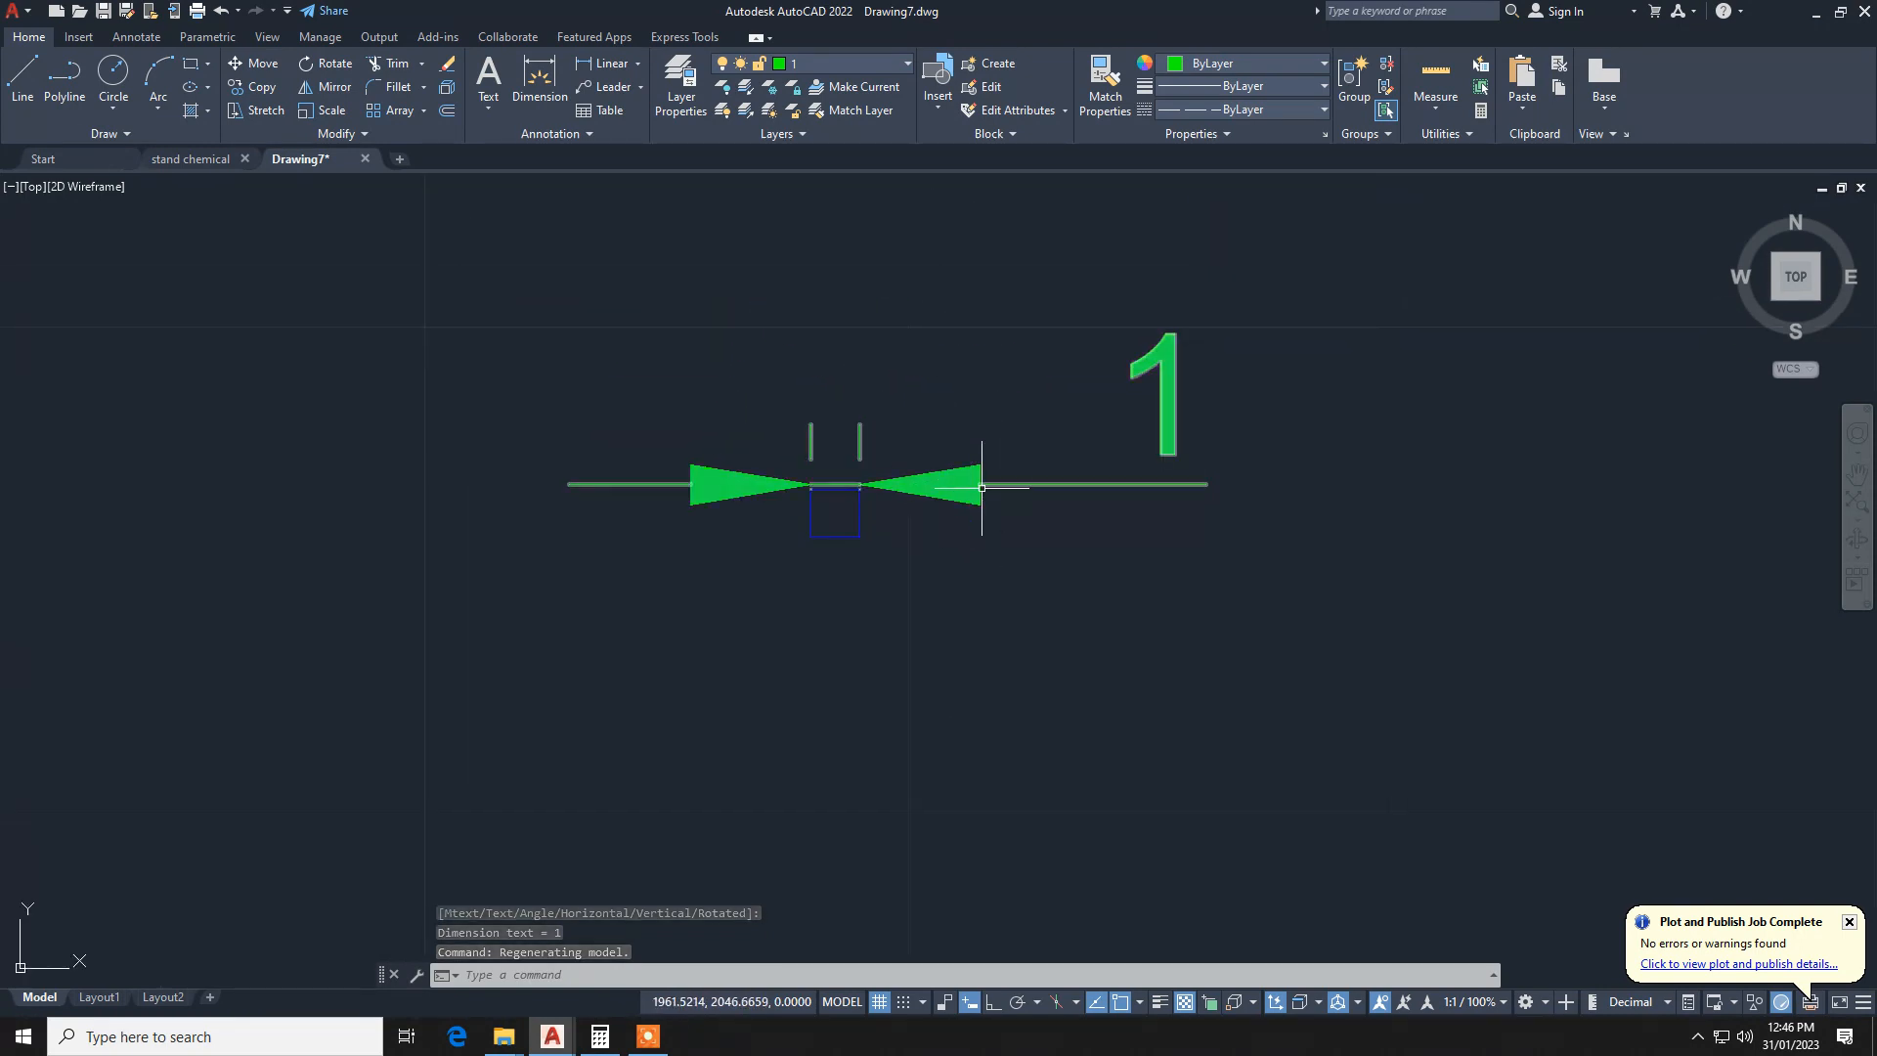
pyautogui.write('D')
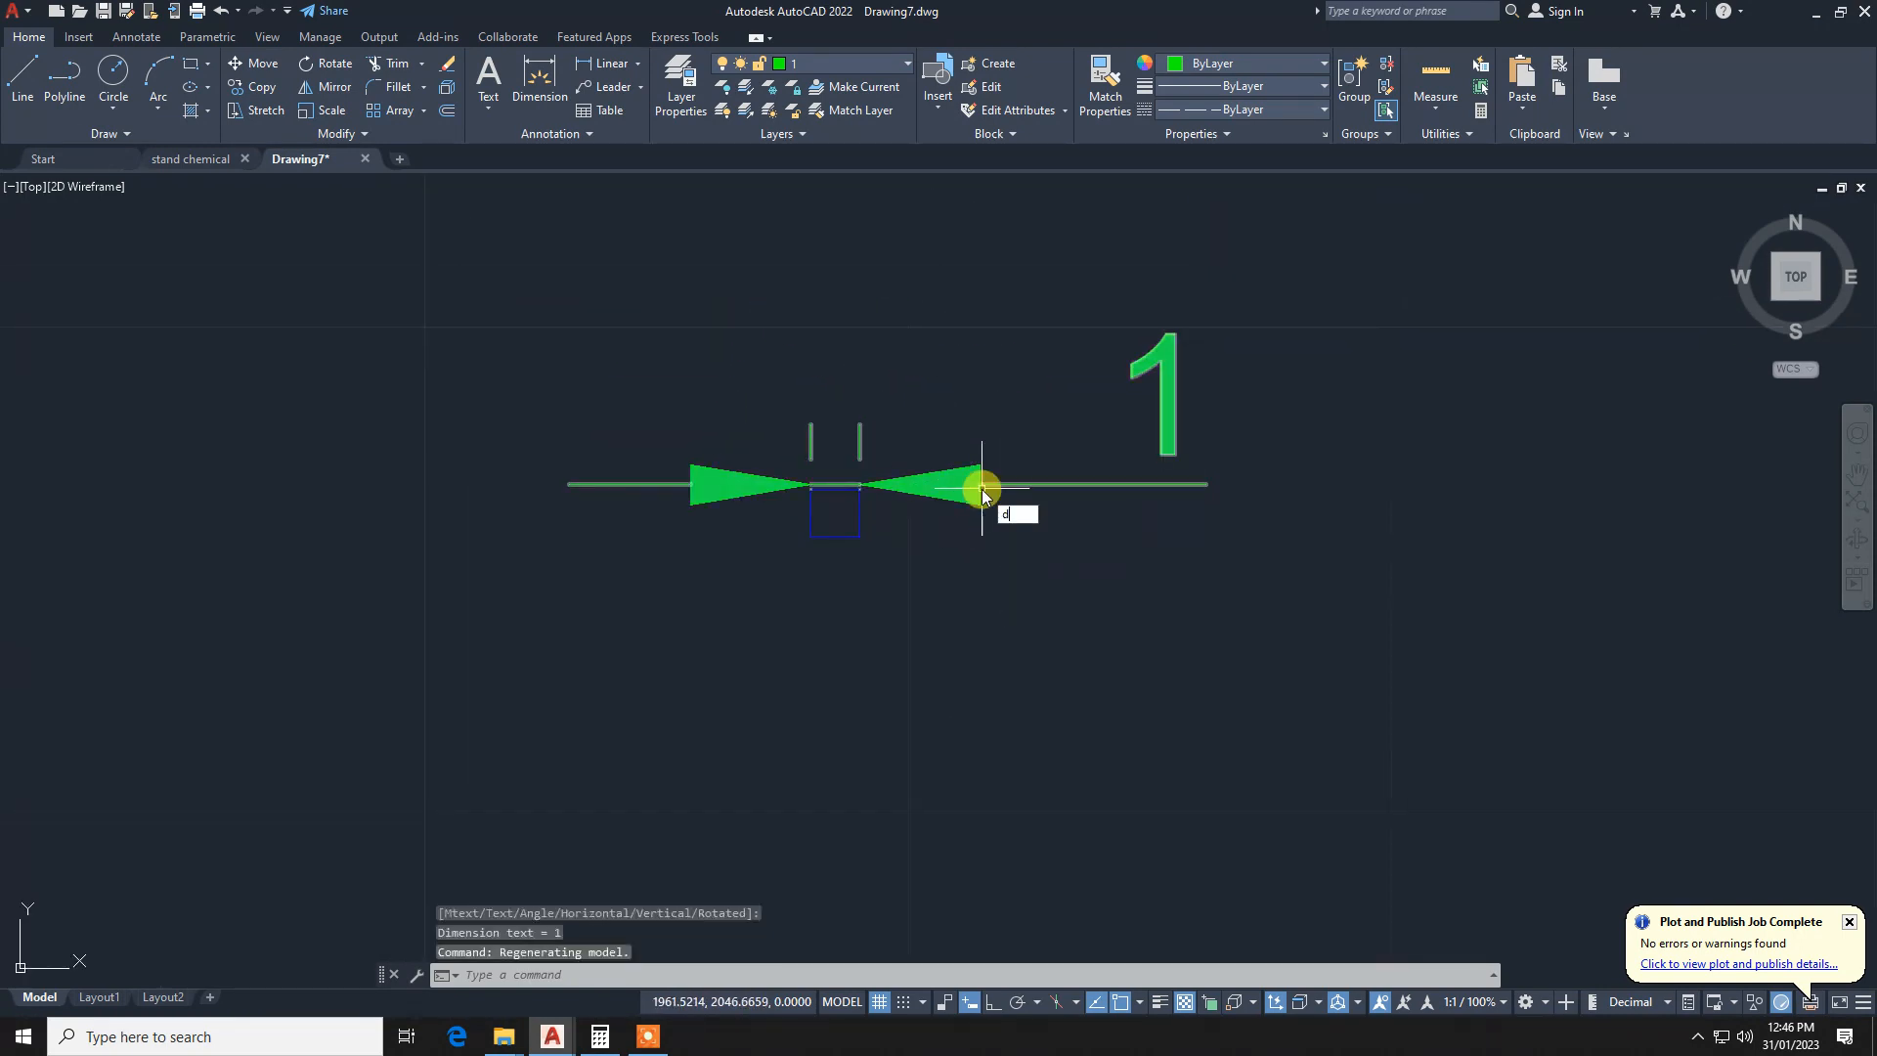
pyautogui.press('Return')
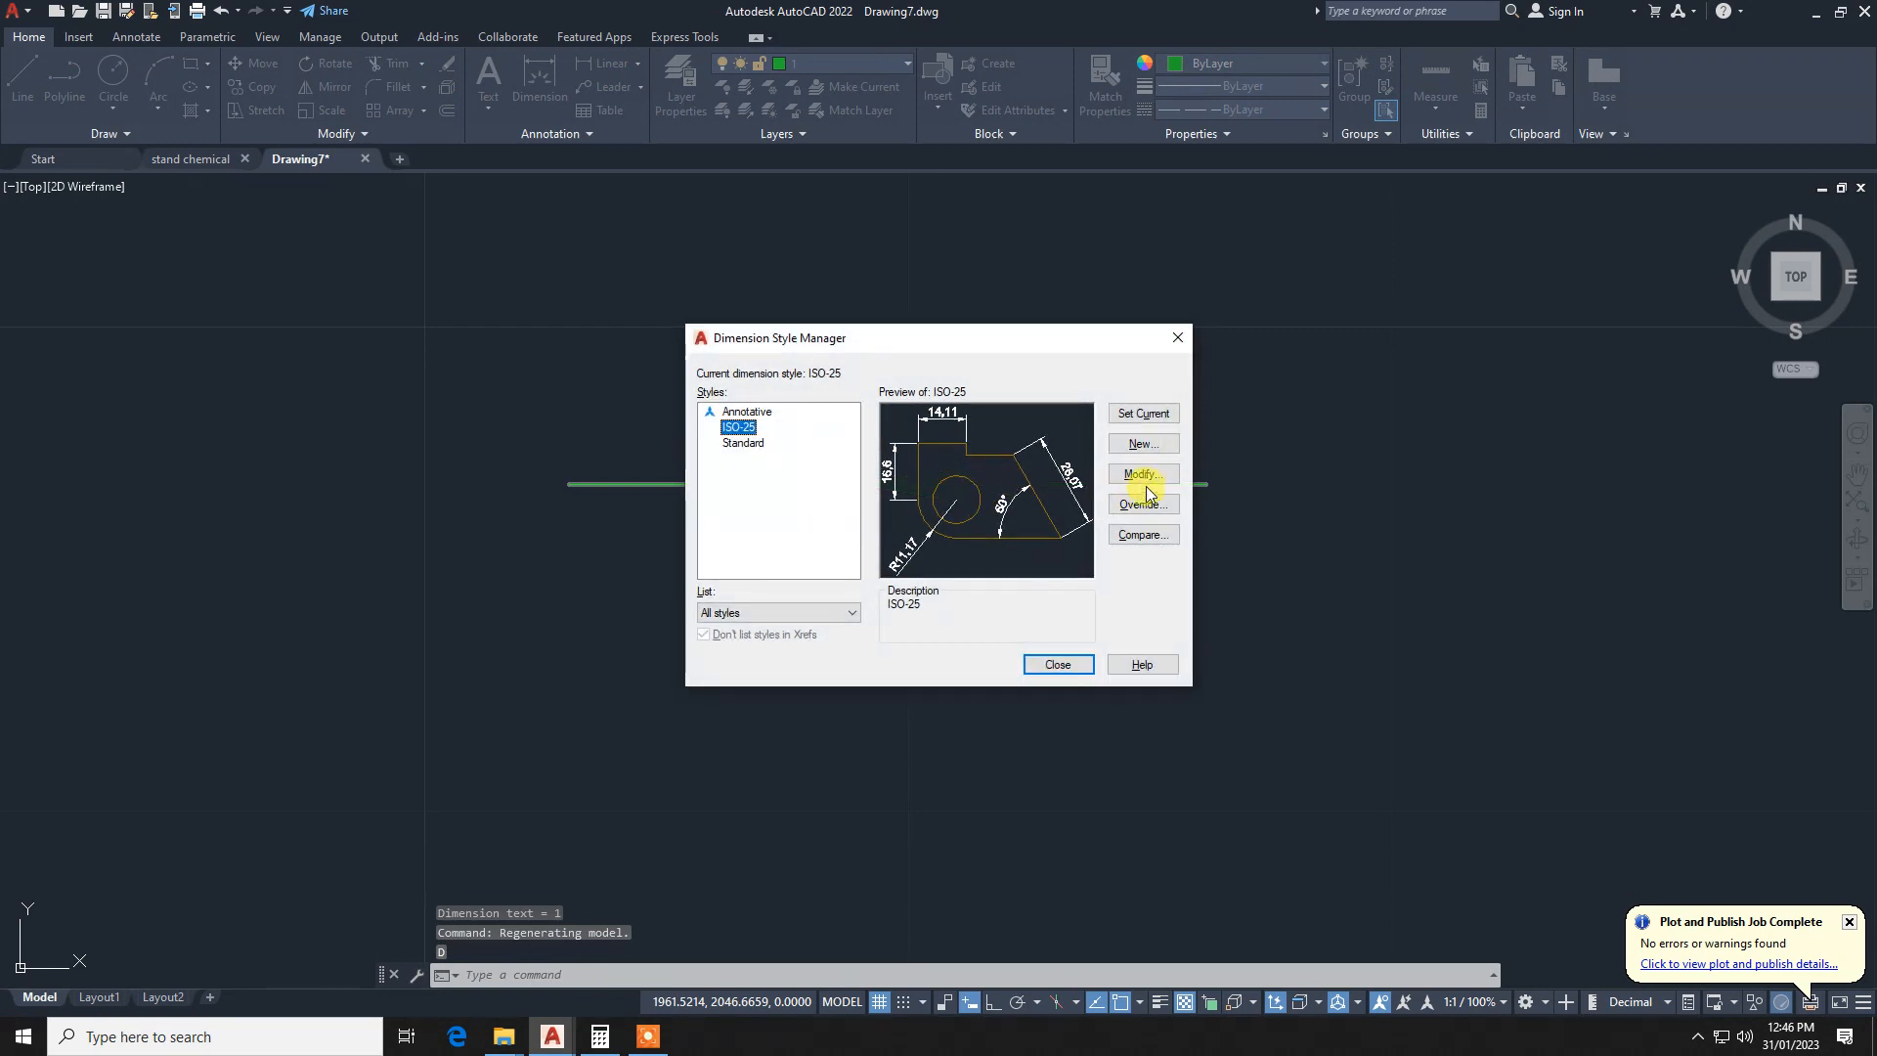
pyautogui.click(1143, 473)
pyautogui.doubleClick(885, 441)
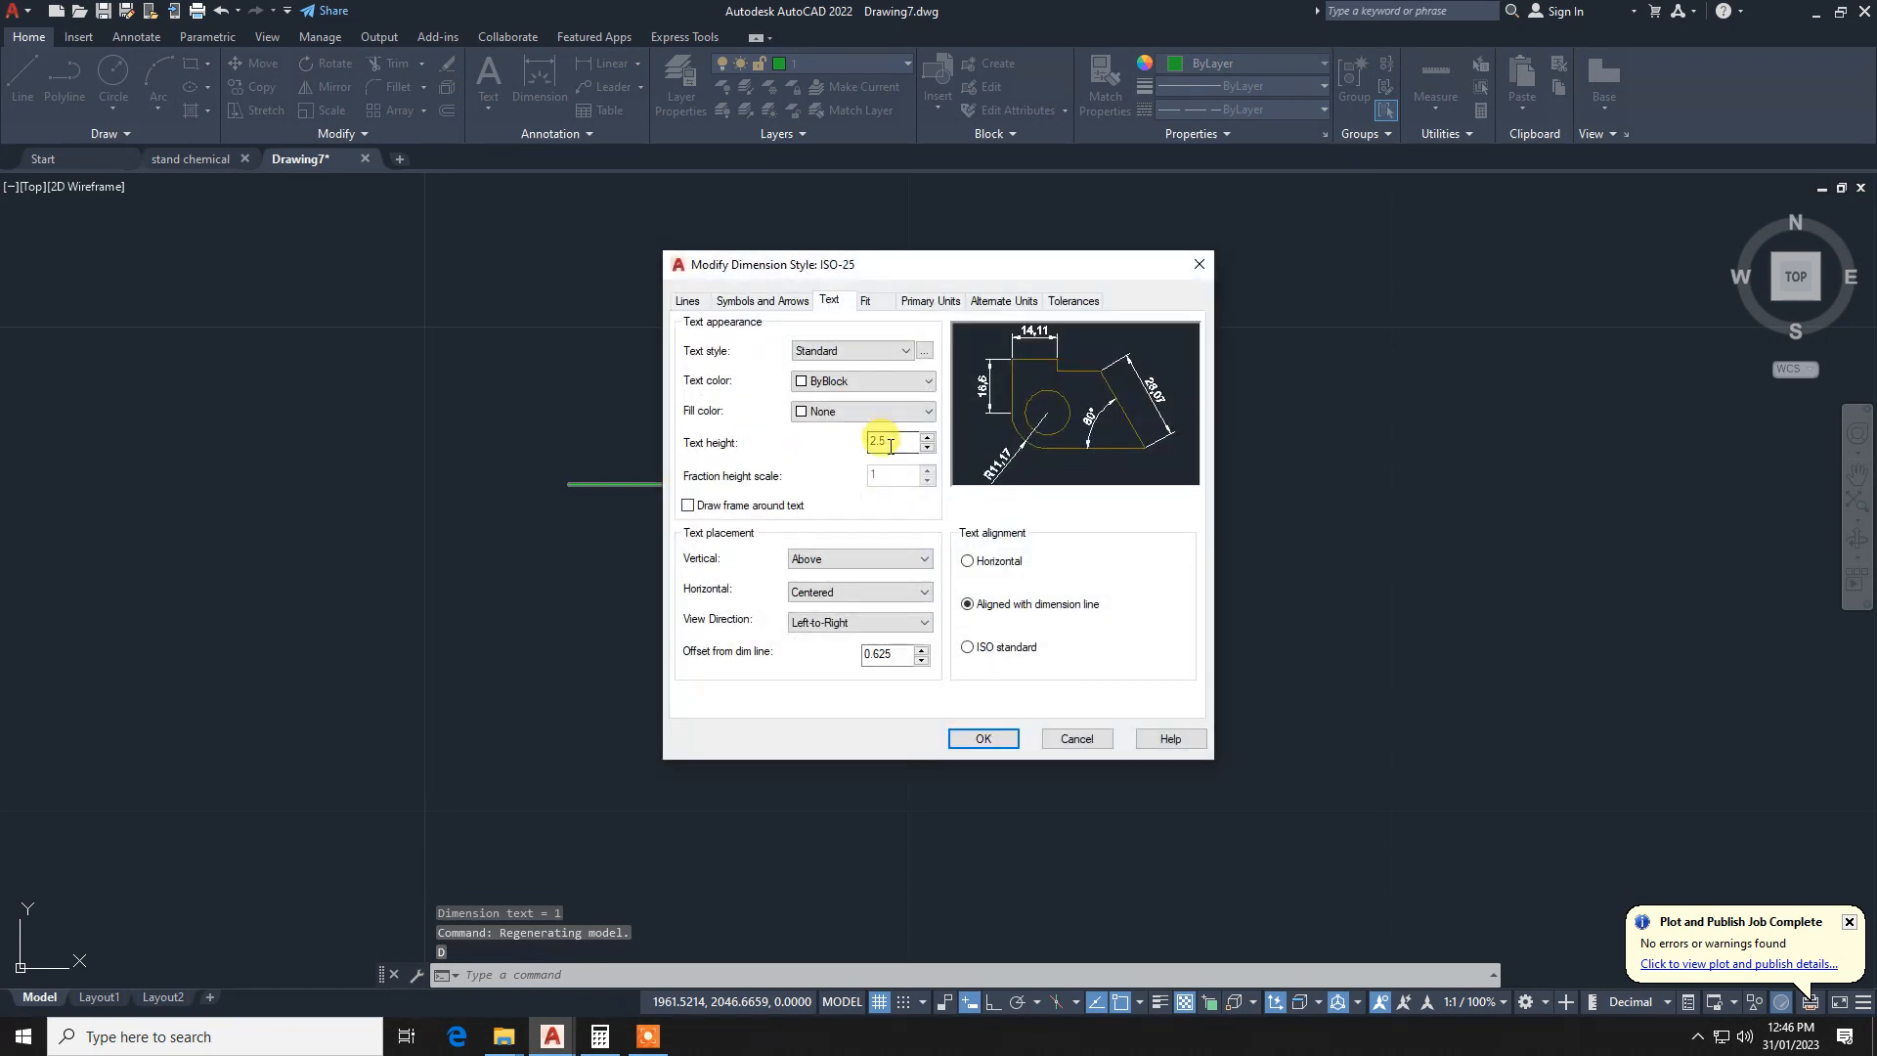
pyautogui.write('.5')
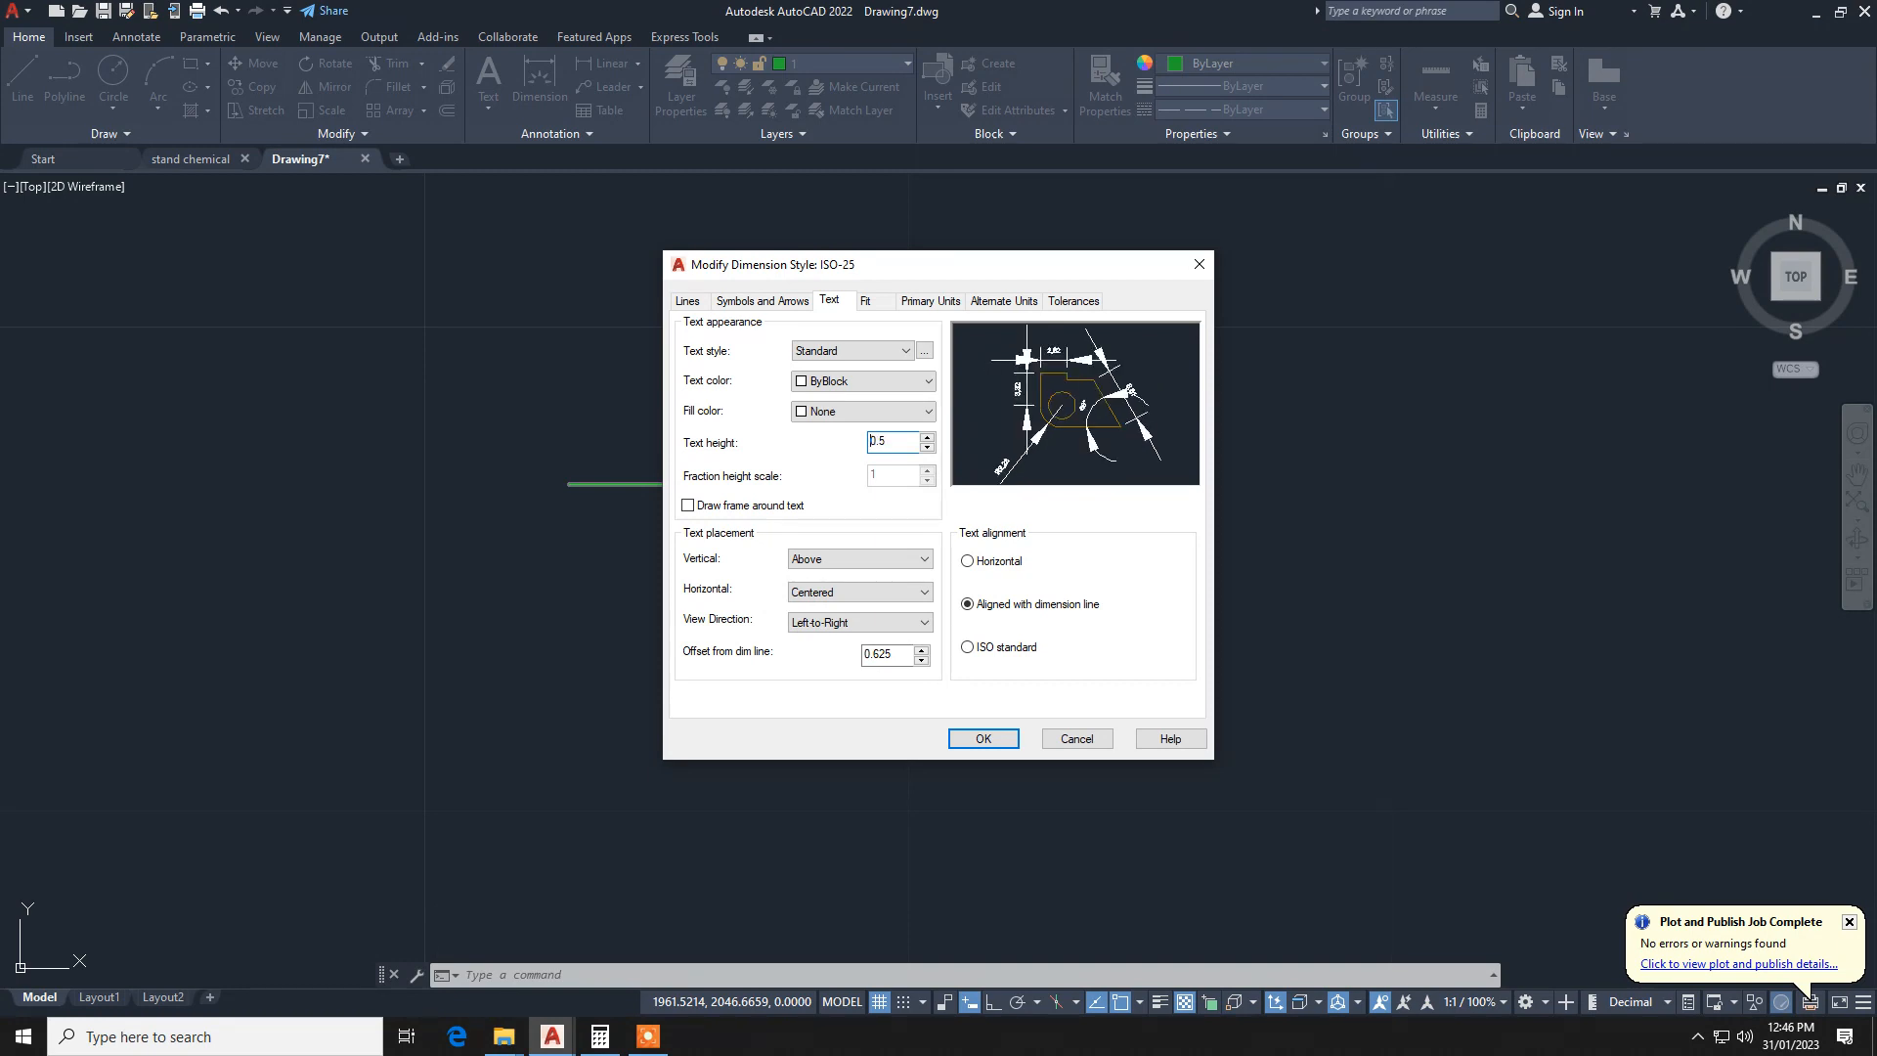
# Step: Set the ISO-25 style's arrow size to 0.5 and apply the dimension style changes
pyautogui.click(753, 300)
pyautogui.doubleClick(714, 496)
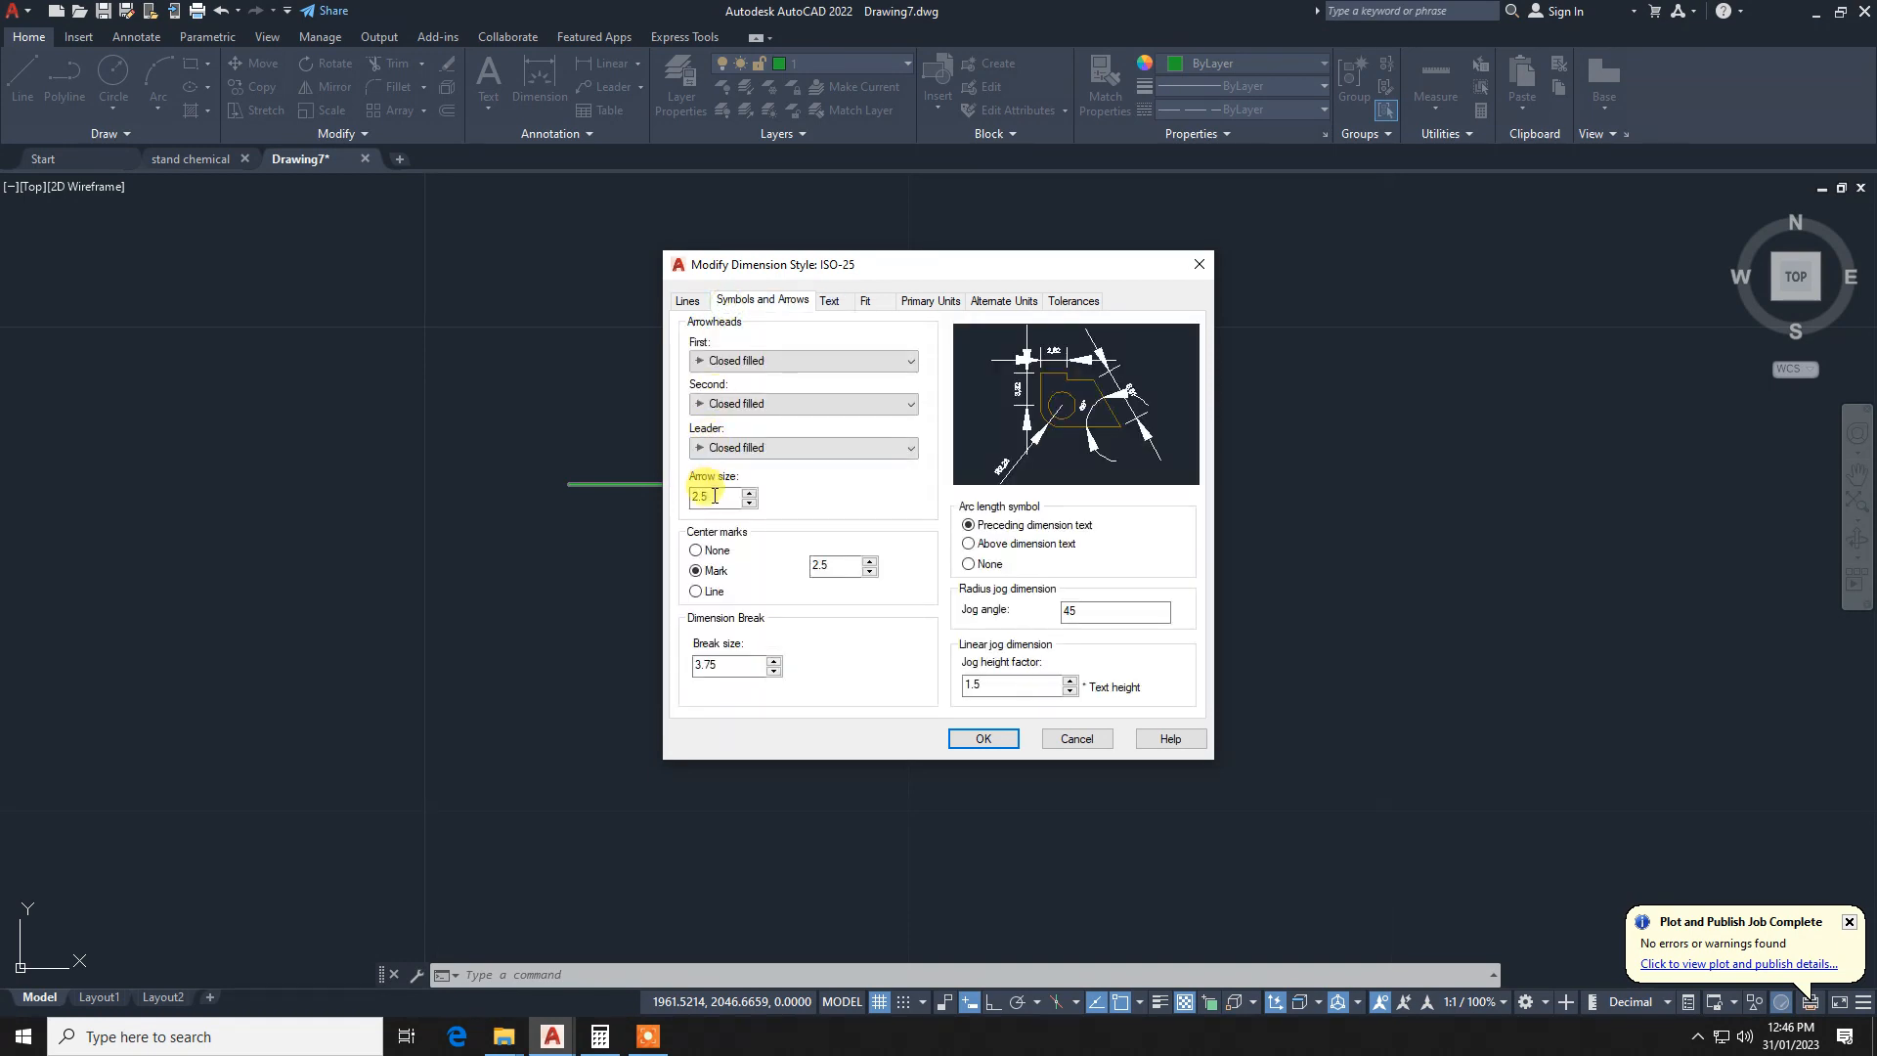
pyautogui.press('BackSpace')
pyautogui.click(981, 739)
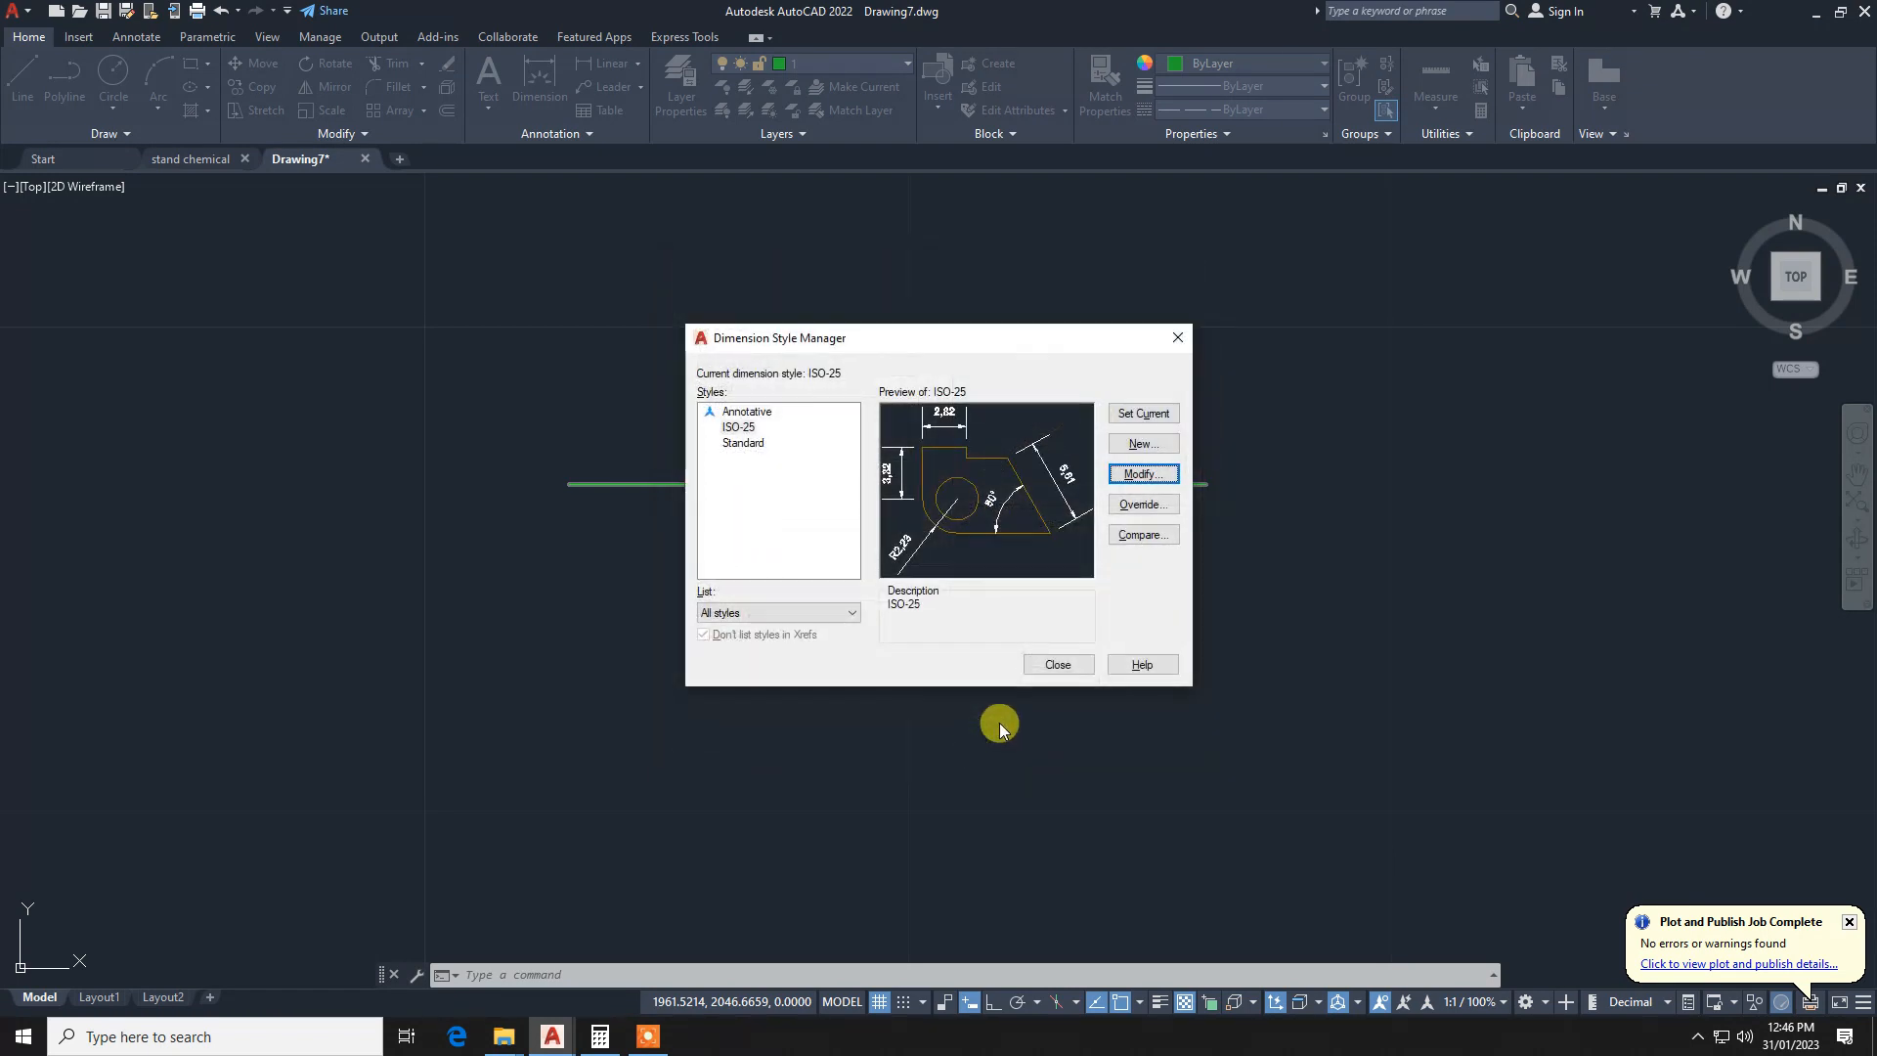
pyautogui.click(1060, 660)
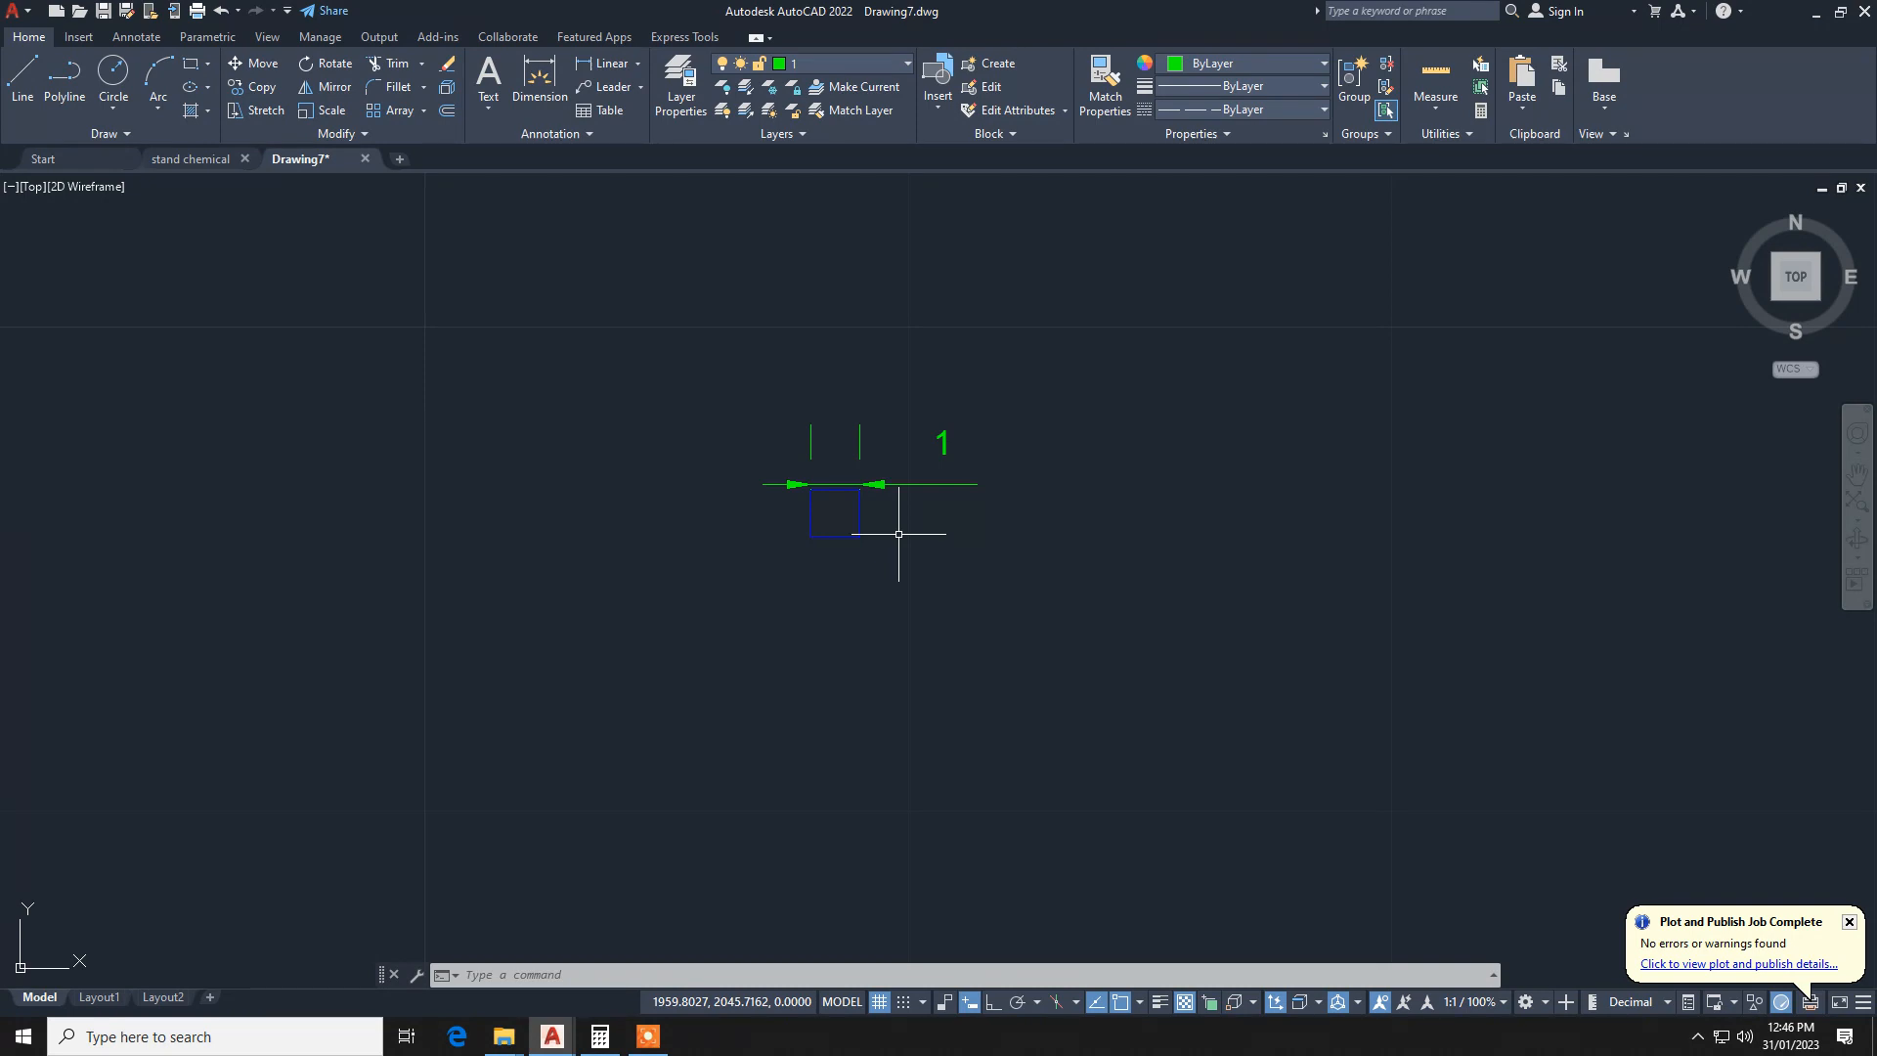
# Step: Modify the ISO-25 dimension style again, setting the arrow size to 0.02
pyautogui.write('d')
pyautogui.press('Return')
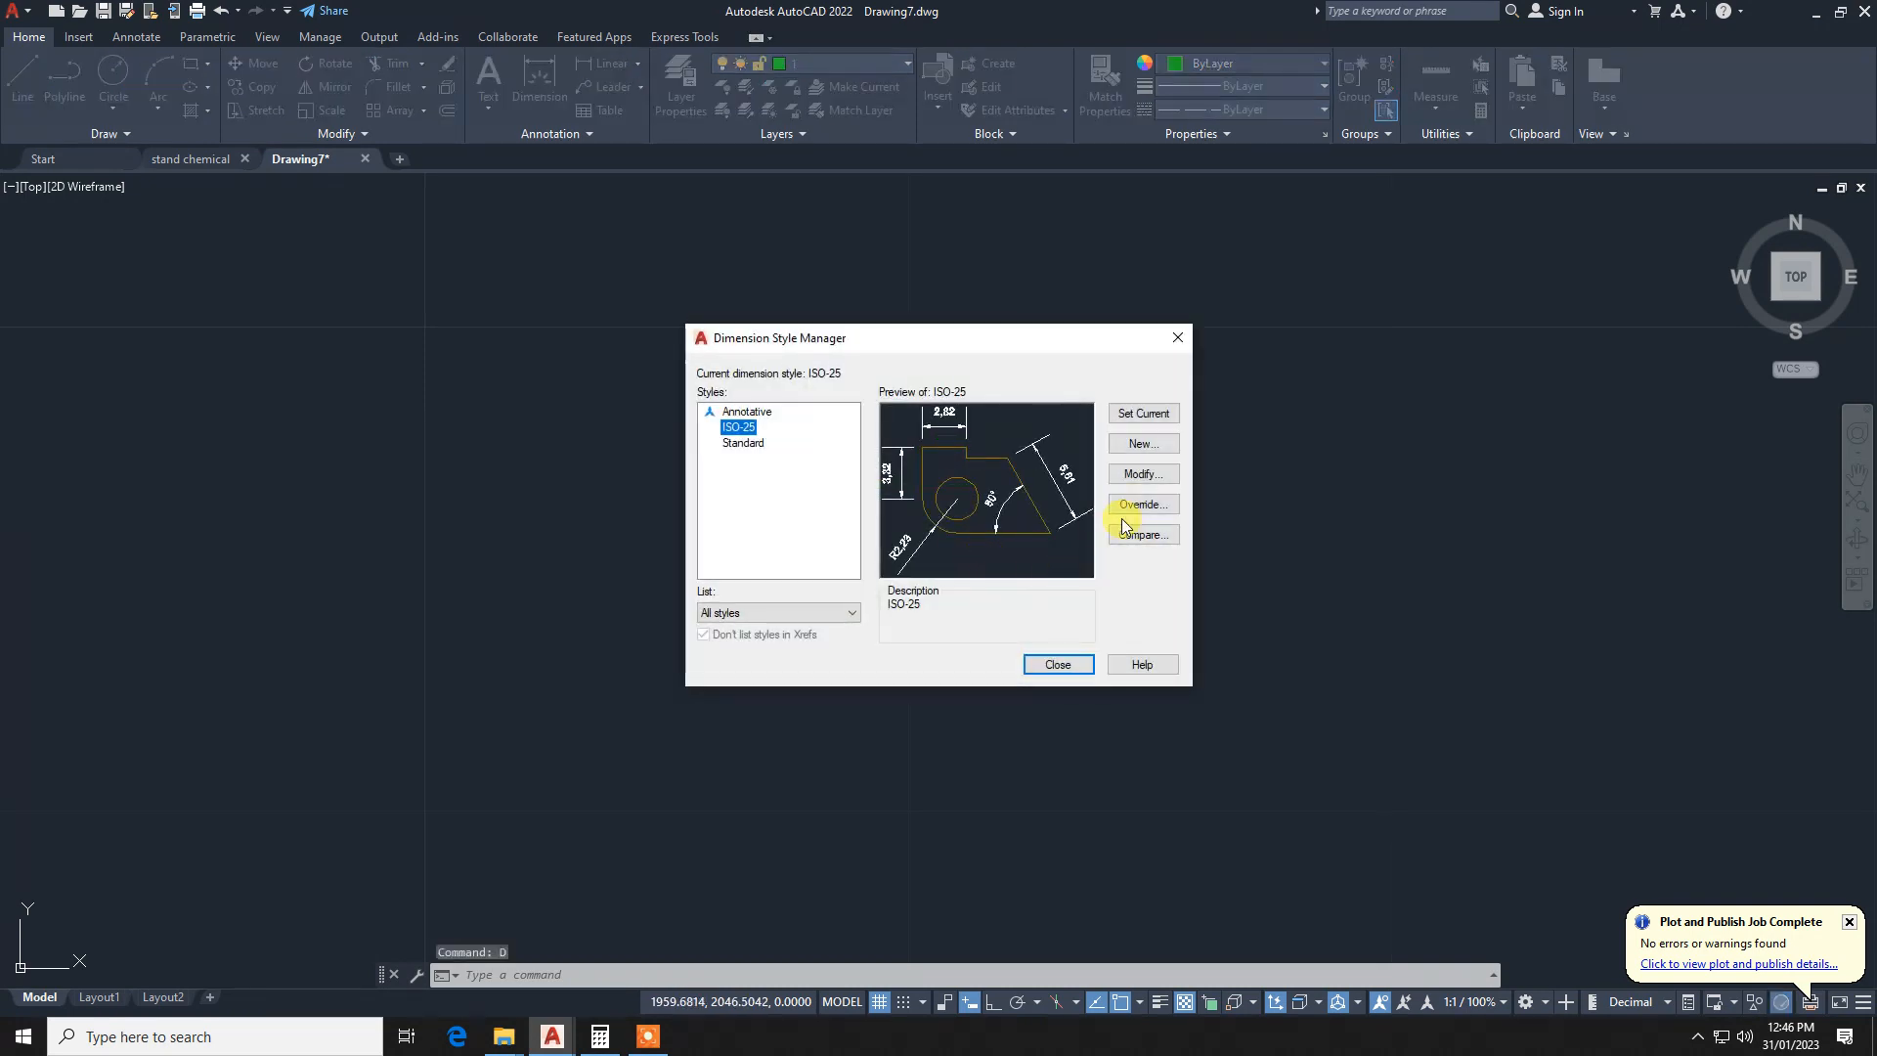
pyautogui.click(1140, 475)
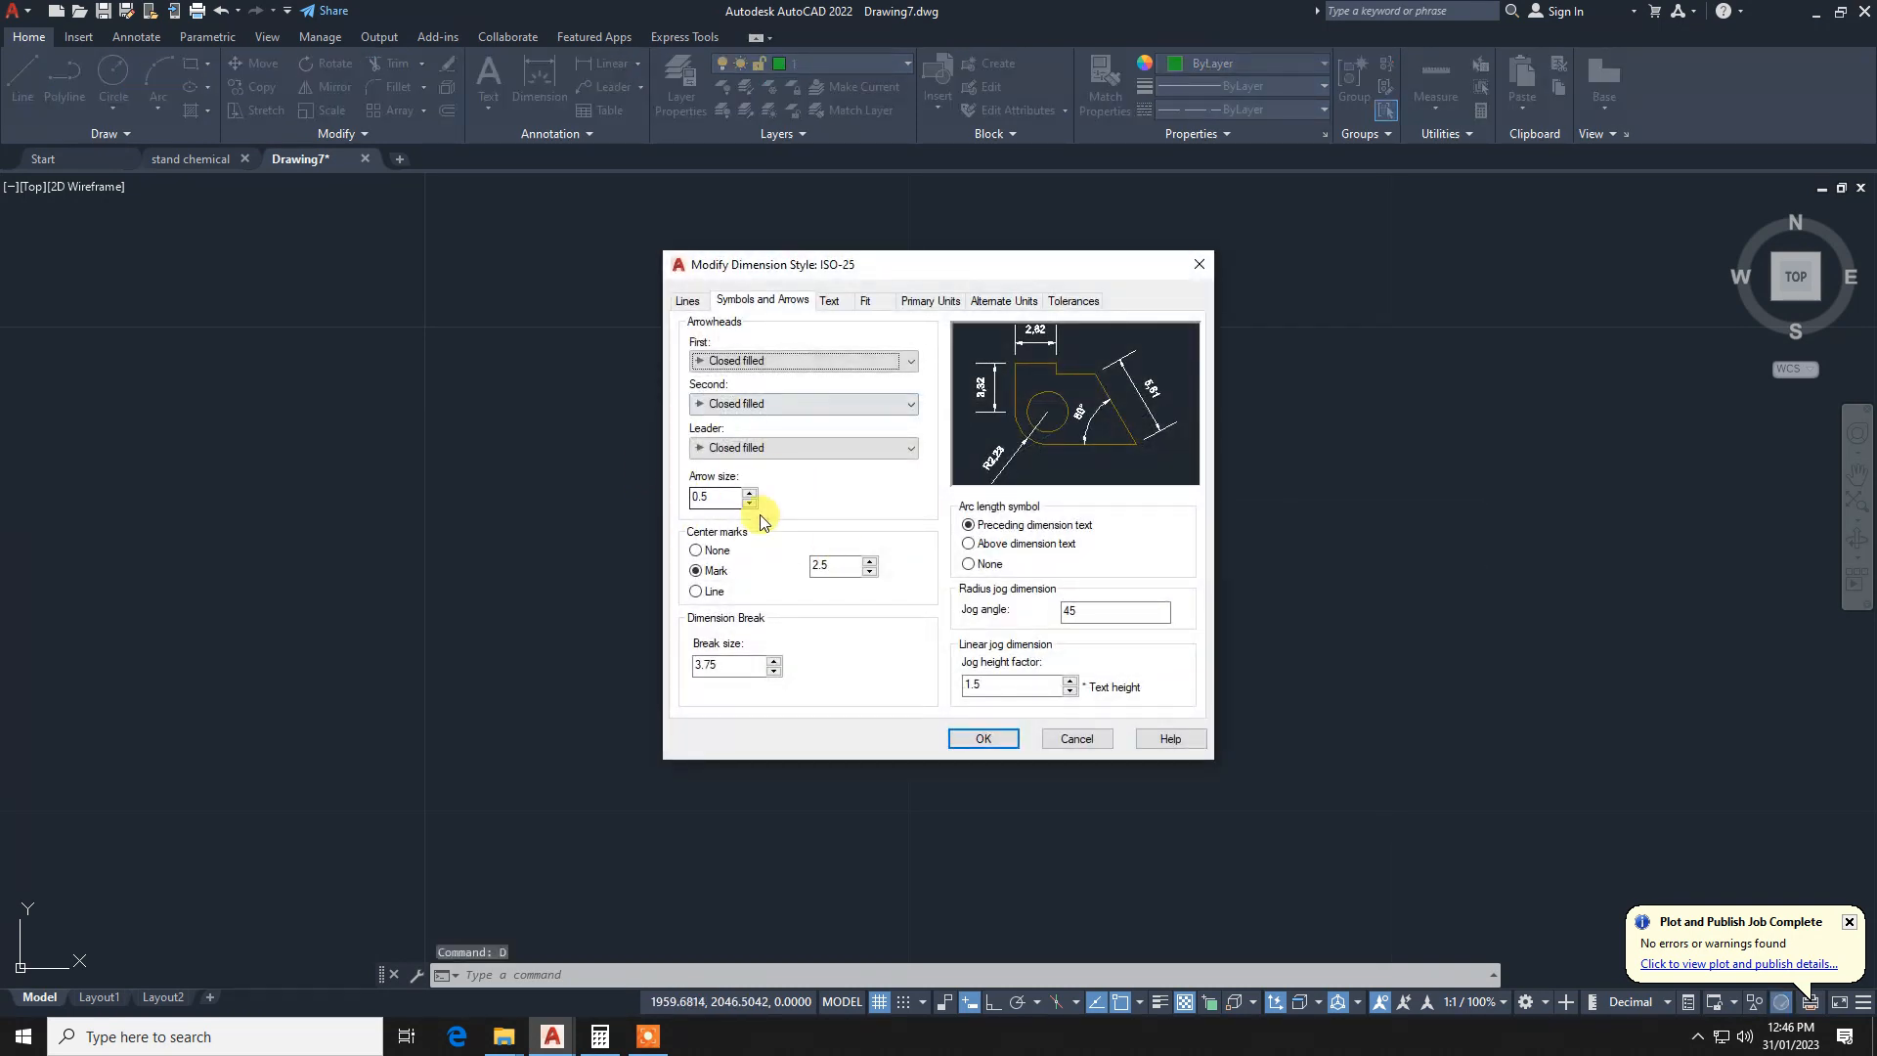
pyautogui.moveTo(720, 500); pyautogui.dragTo(691, 506)
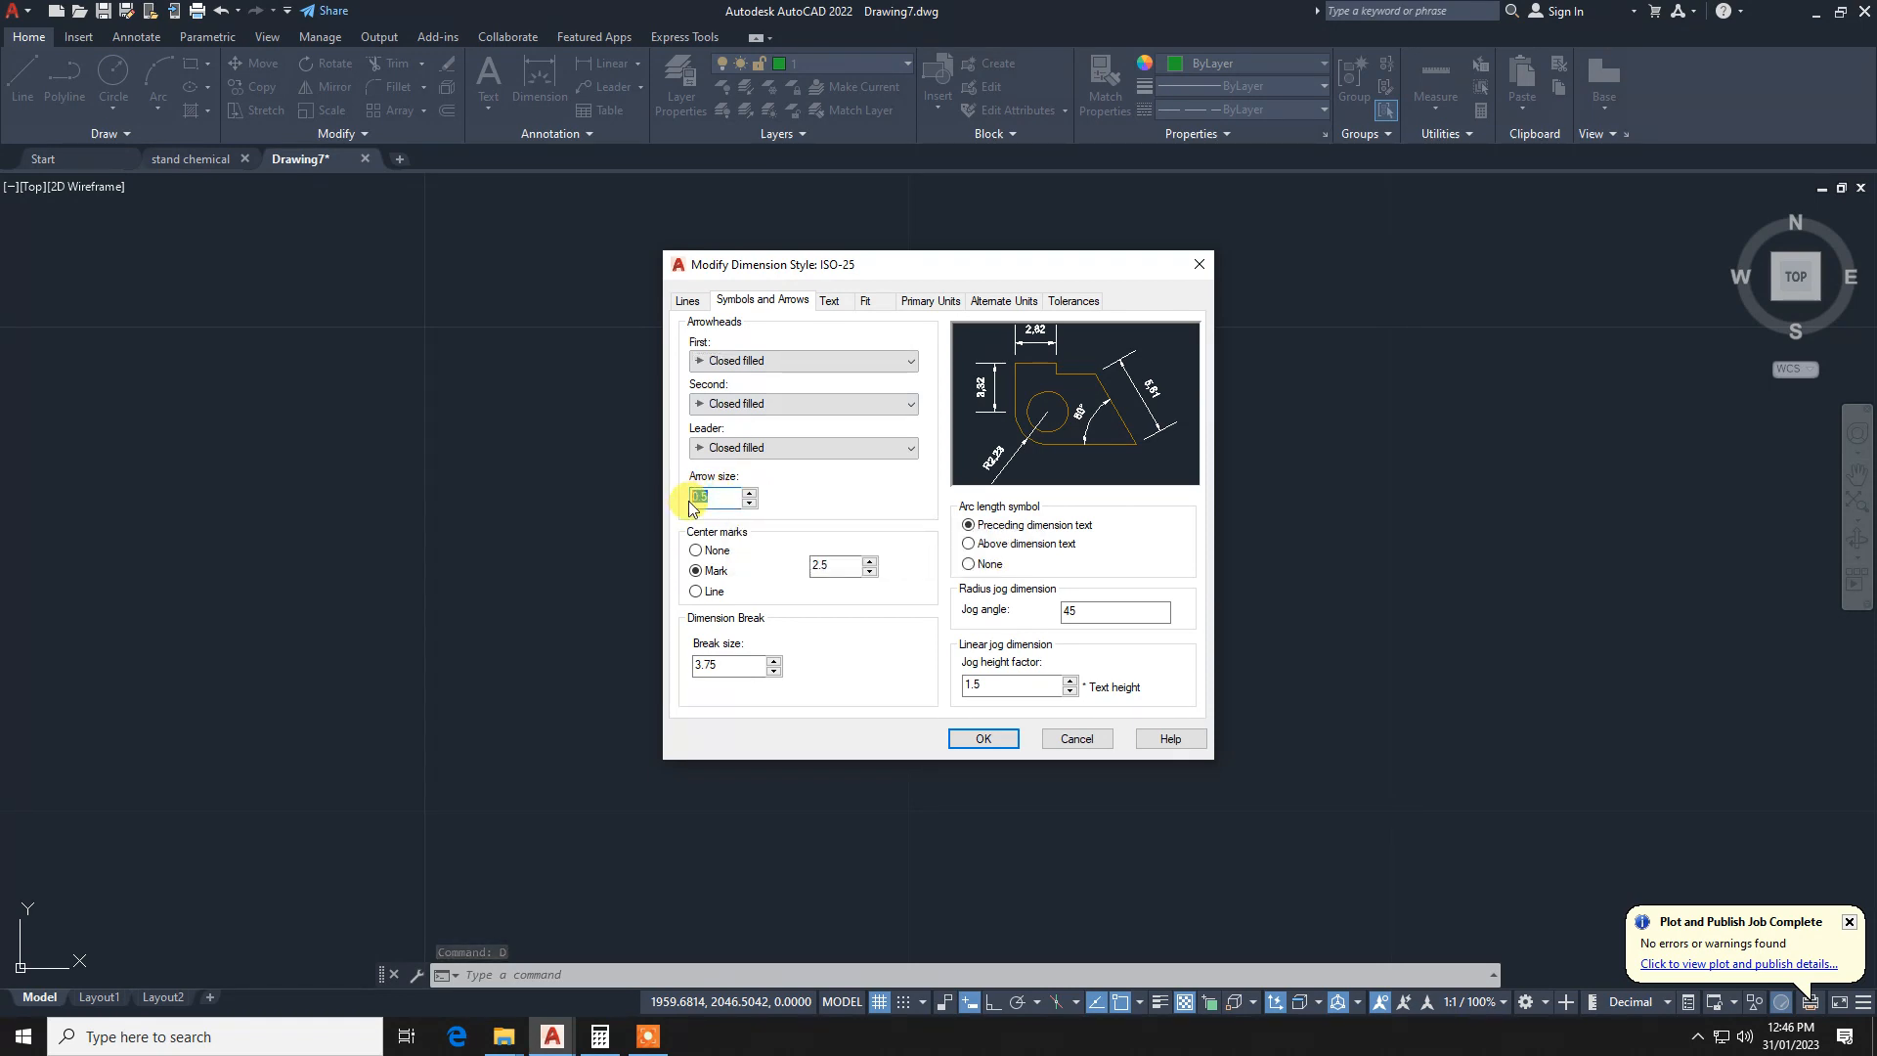
pyautogui.press('BackSpace')
pyautogui.write('.02')
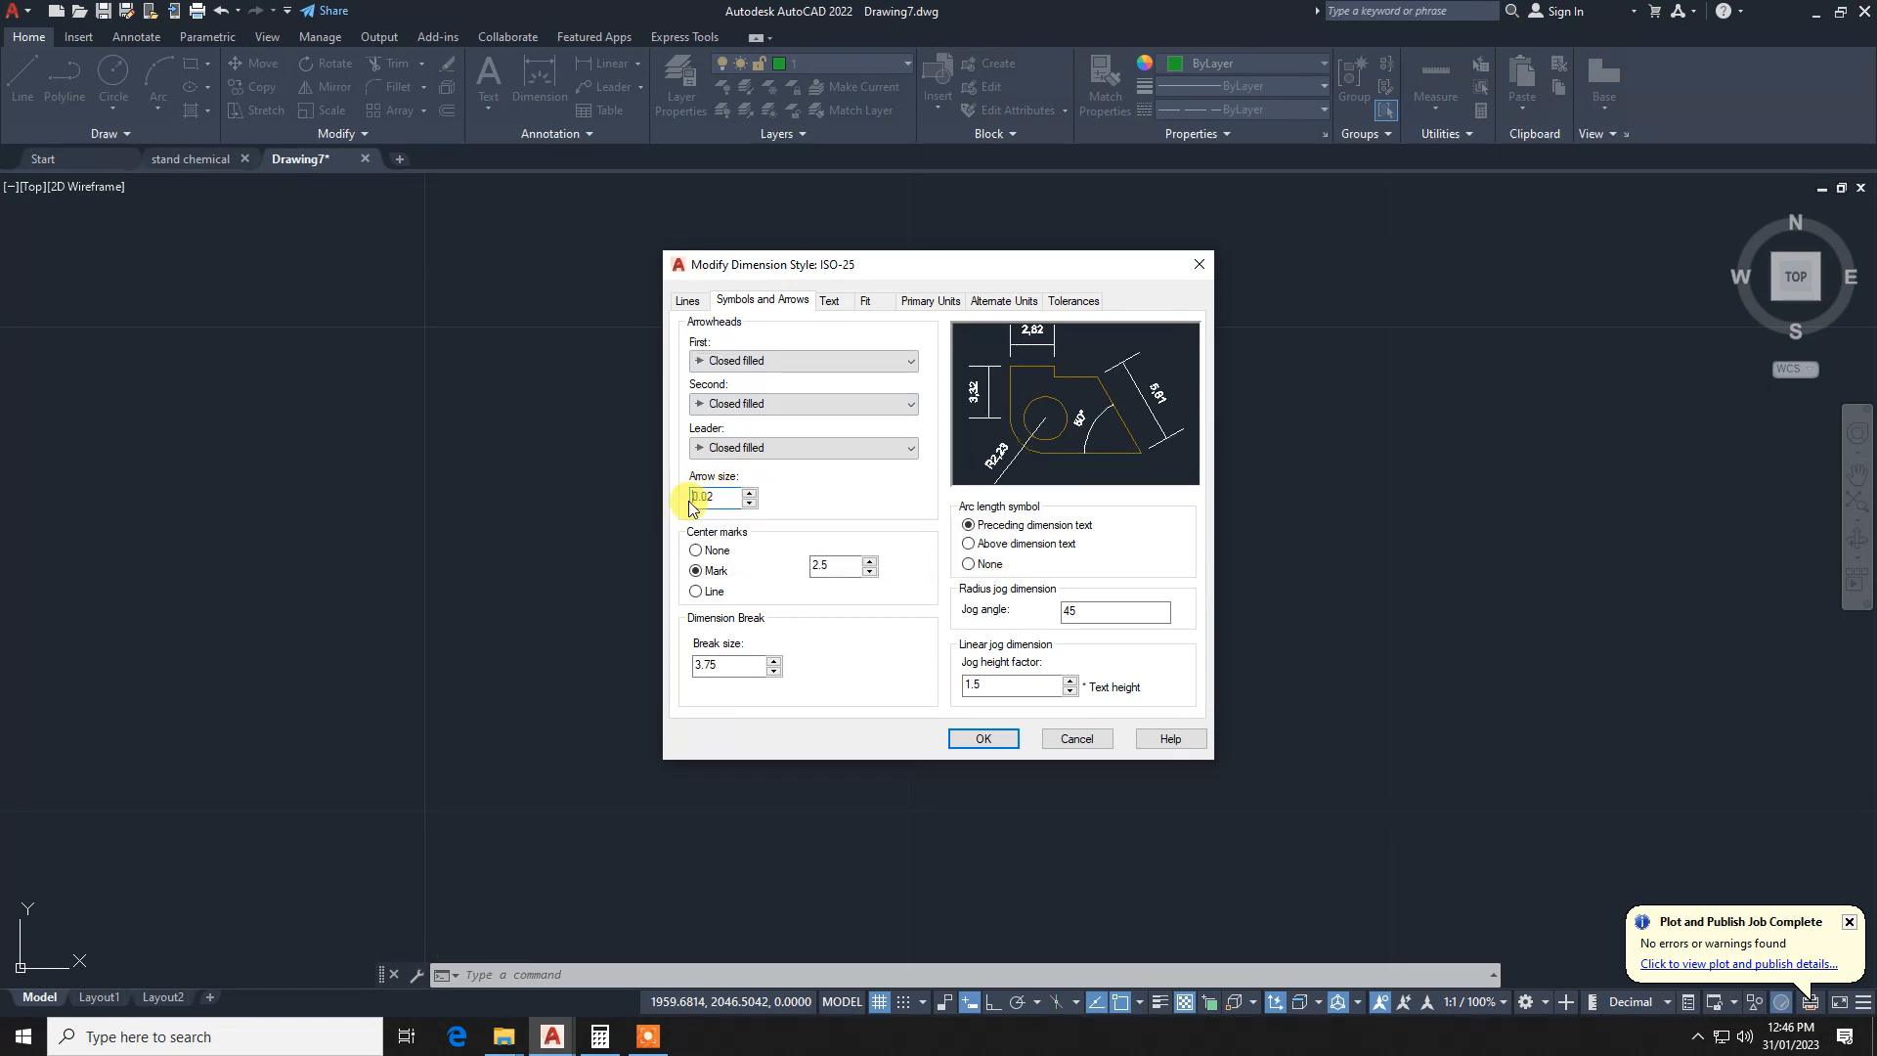
# Step: Set the ISO-25 style's text height to 0.02 and apply the changes to the drawing
pyautogui.click(829, 301)
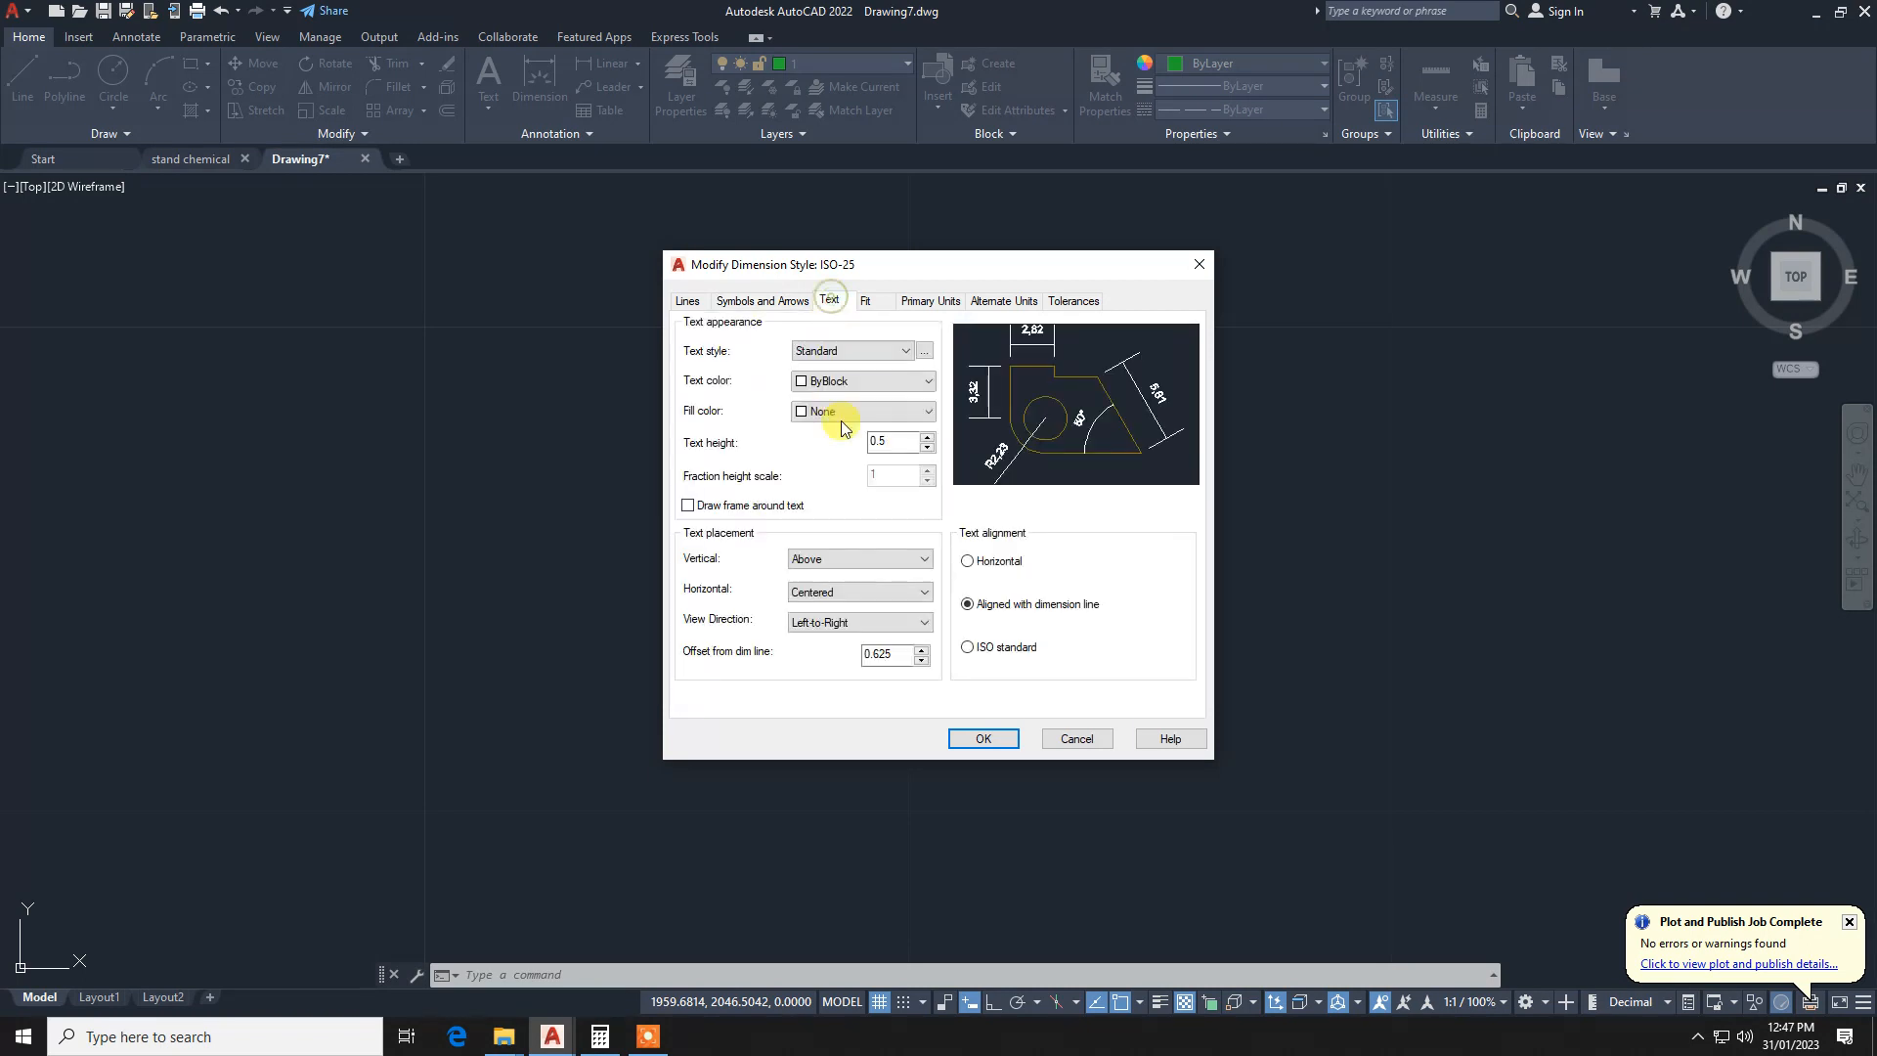
pyautogui.moveTo(898, 444); pyautogui.dragTo(850, 445)
pyautogui.write('.02')
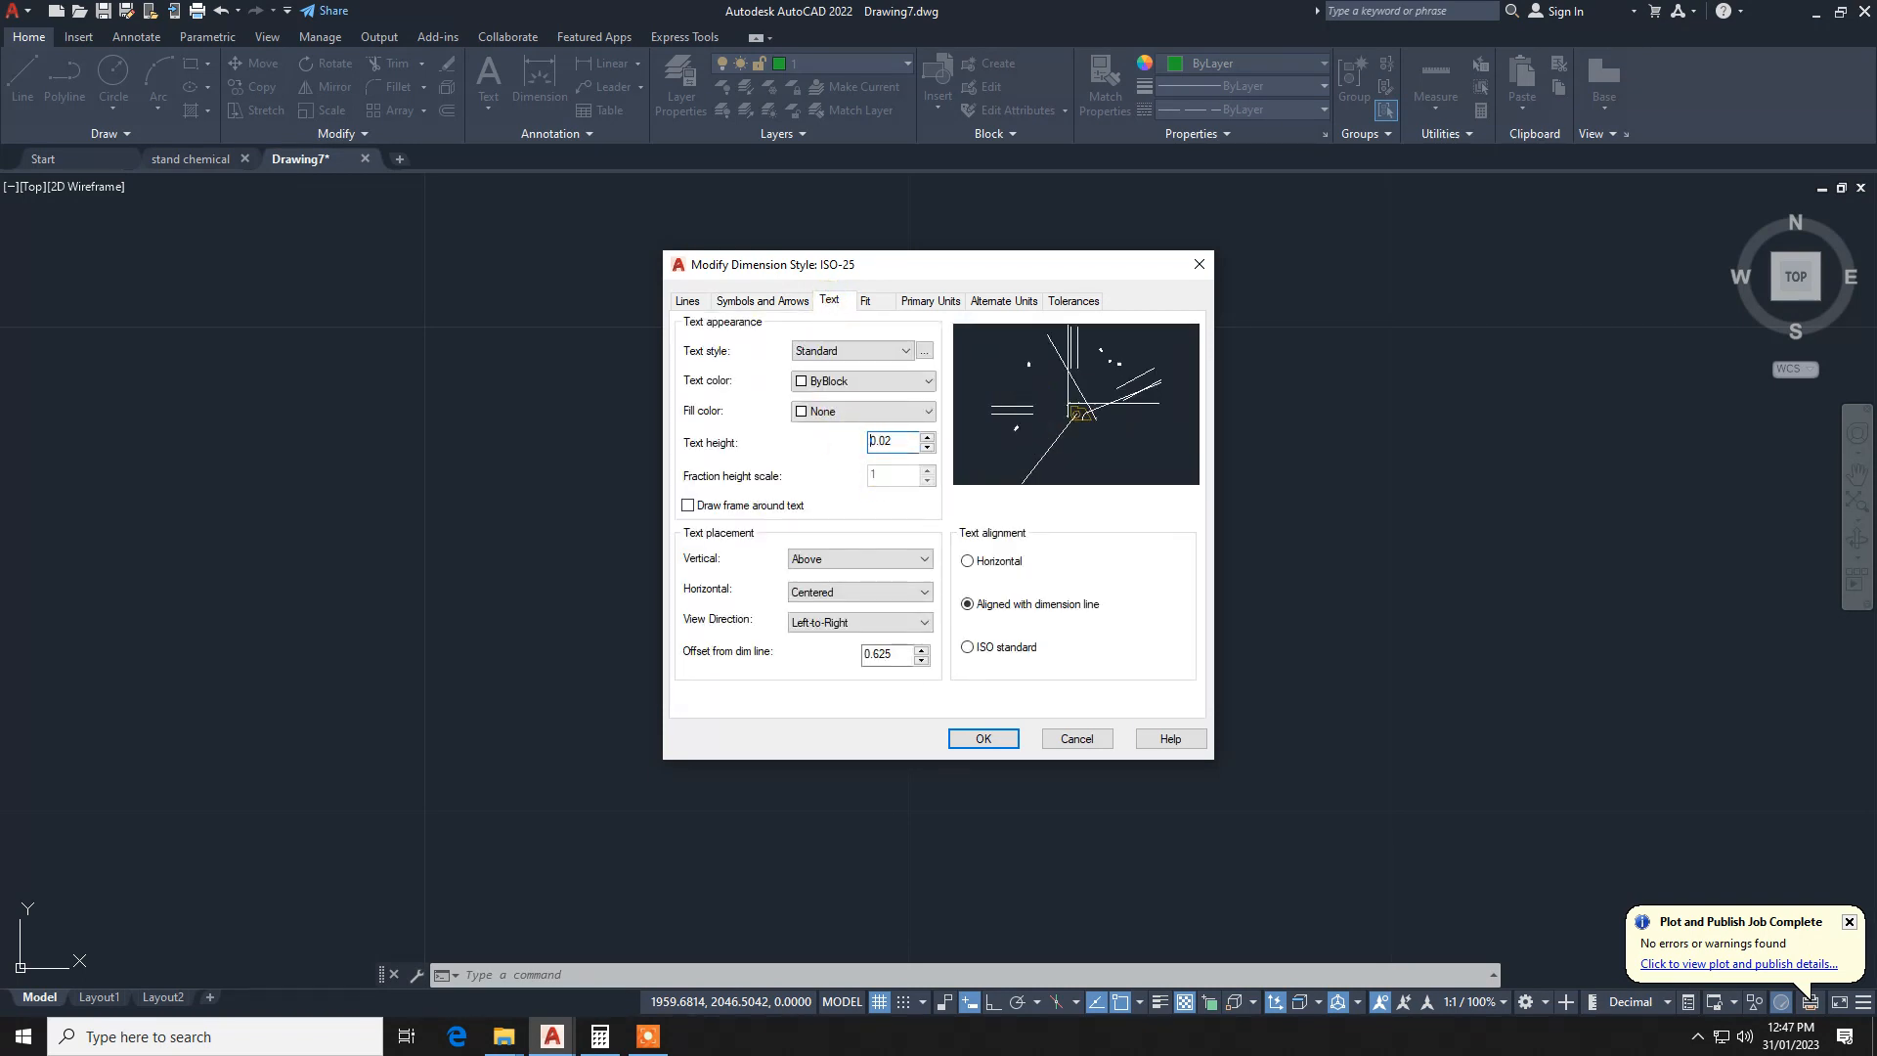
pyautogui.click(981, 737)
pyautogui.click(1056, 665)
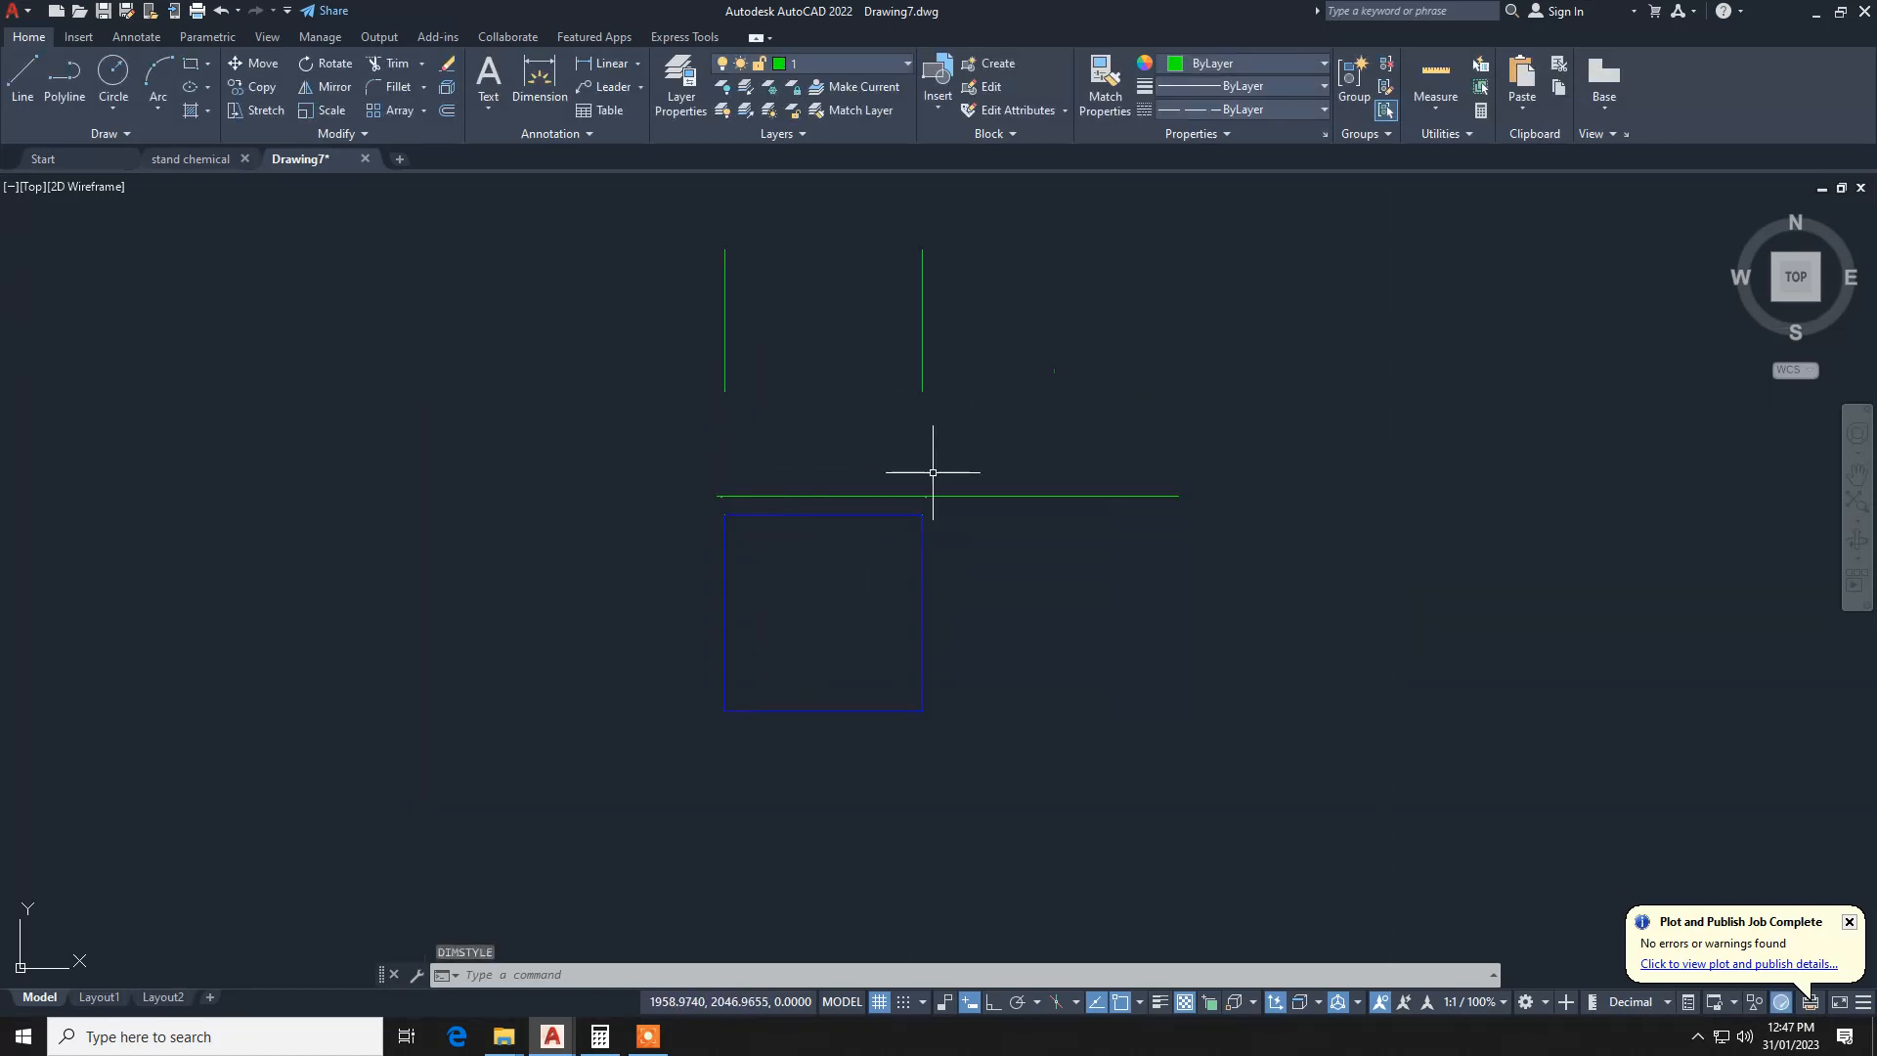
# Step: Examine the square's dimension and its text up close, selecting it and clearing the selection
pyautogui.scroll(4, 1085, 377)
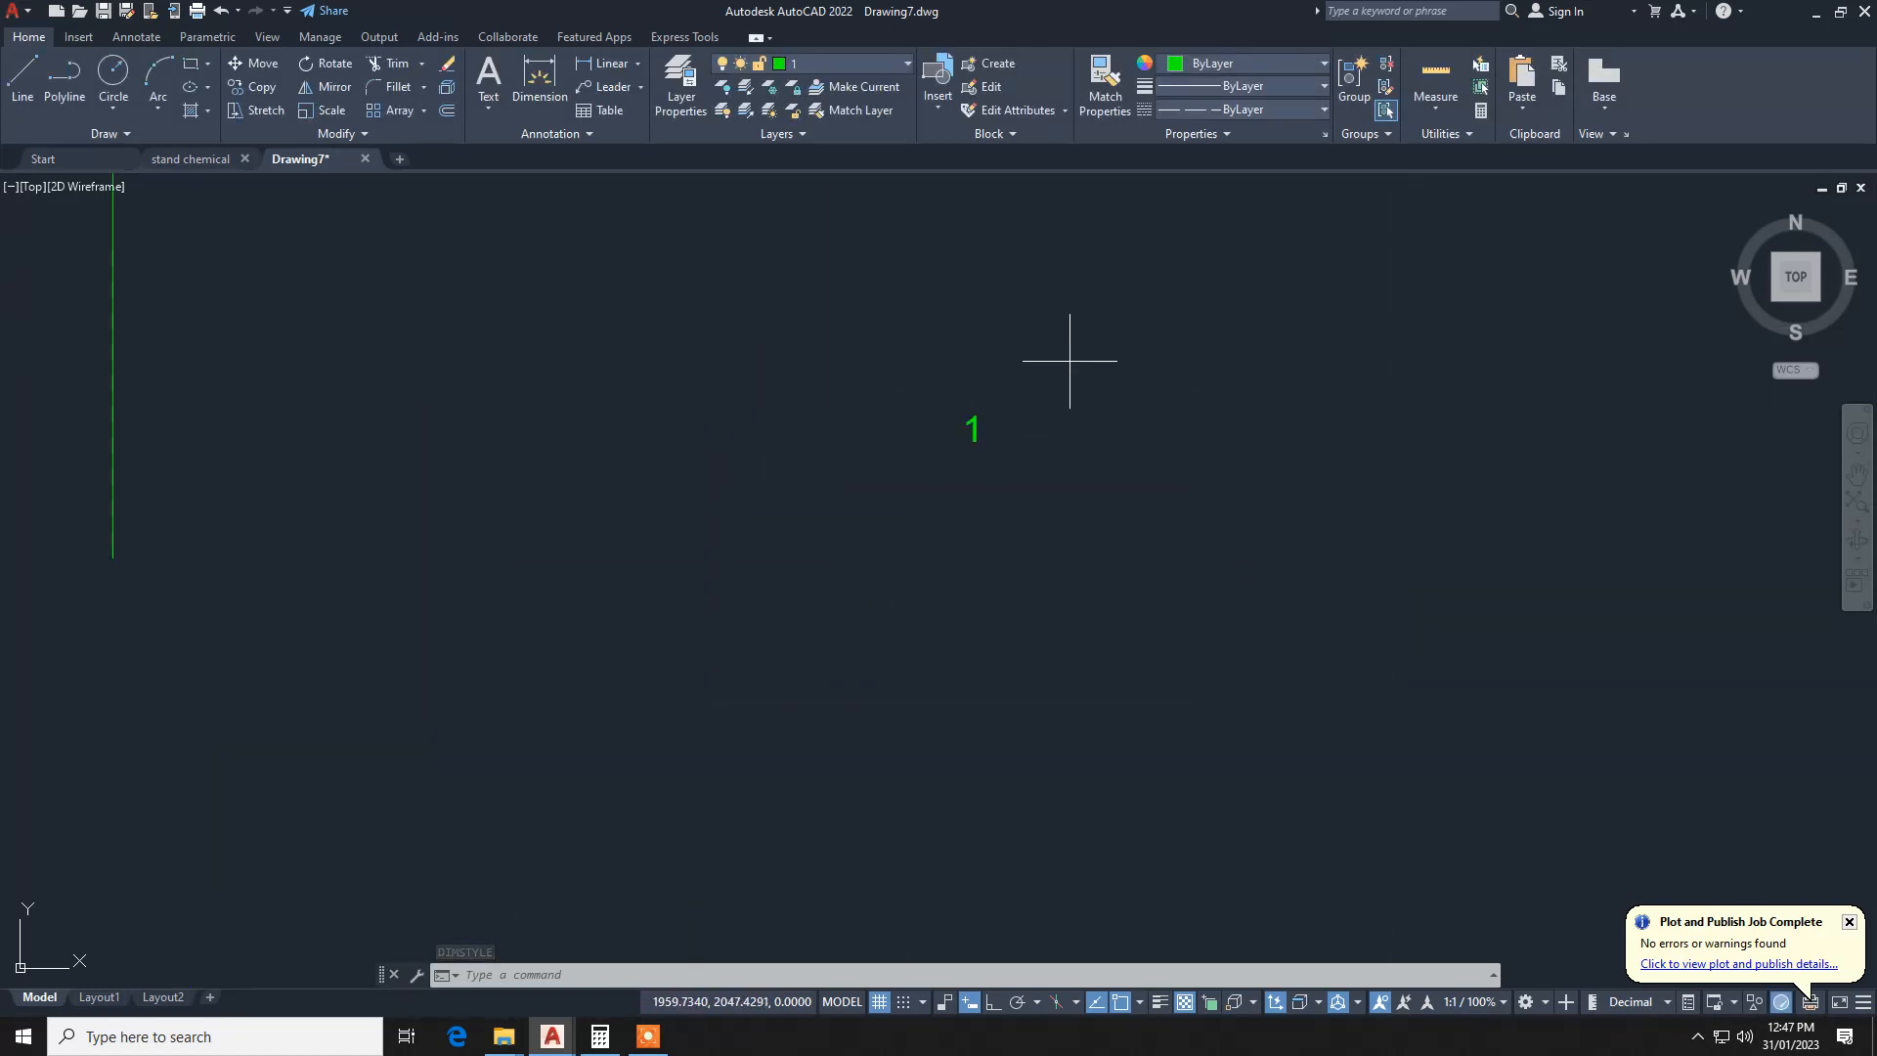
pyautogui.click(1074, 366)
pyautogui.click(841, 553)
pyautogui.scroll(-4, 870, 570)
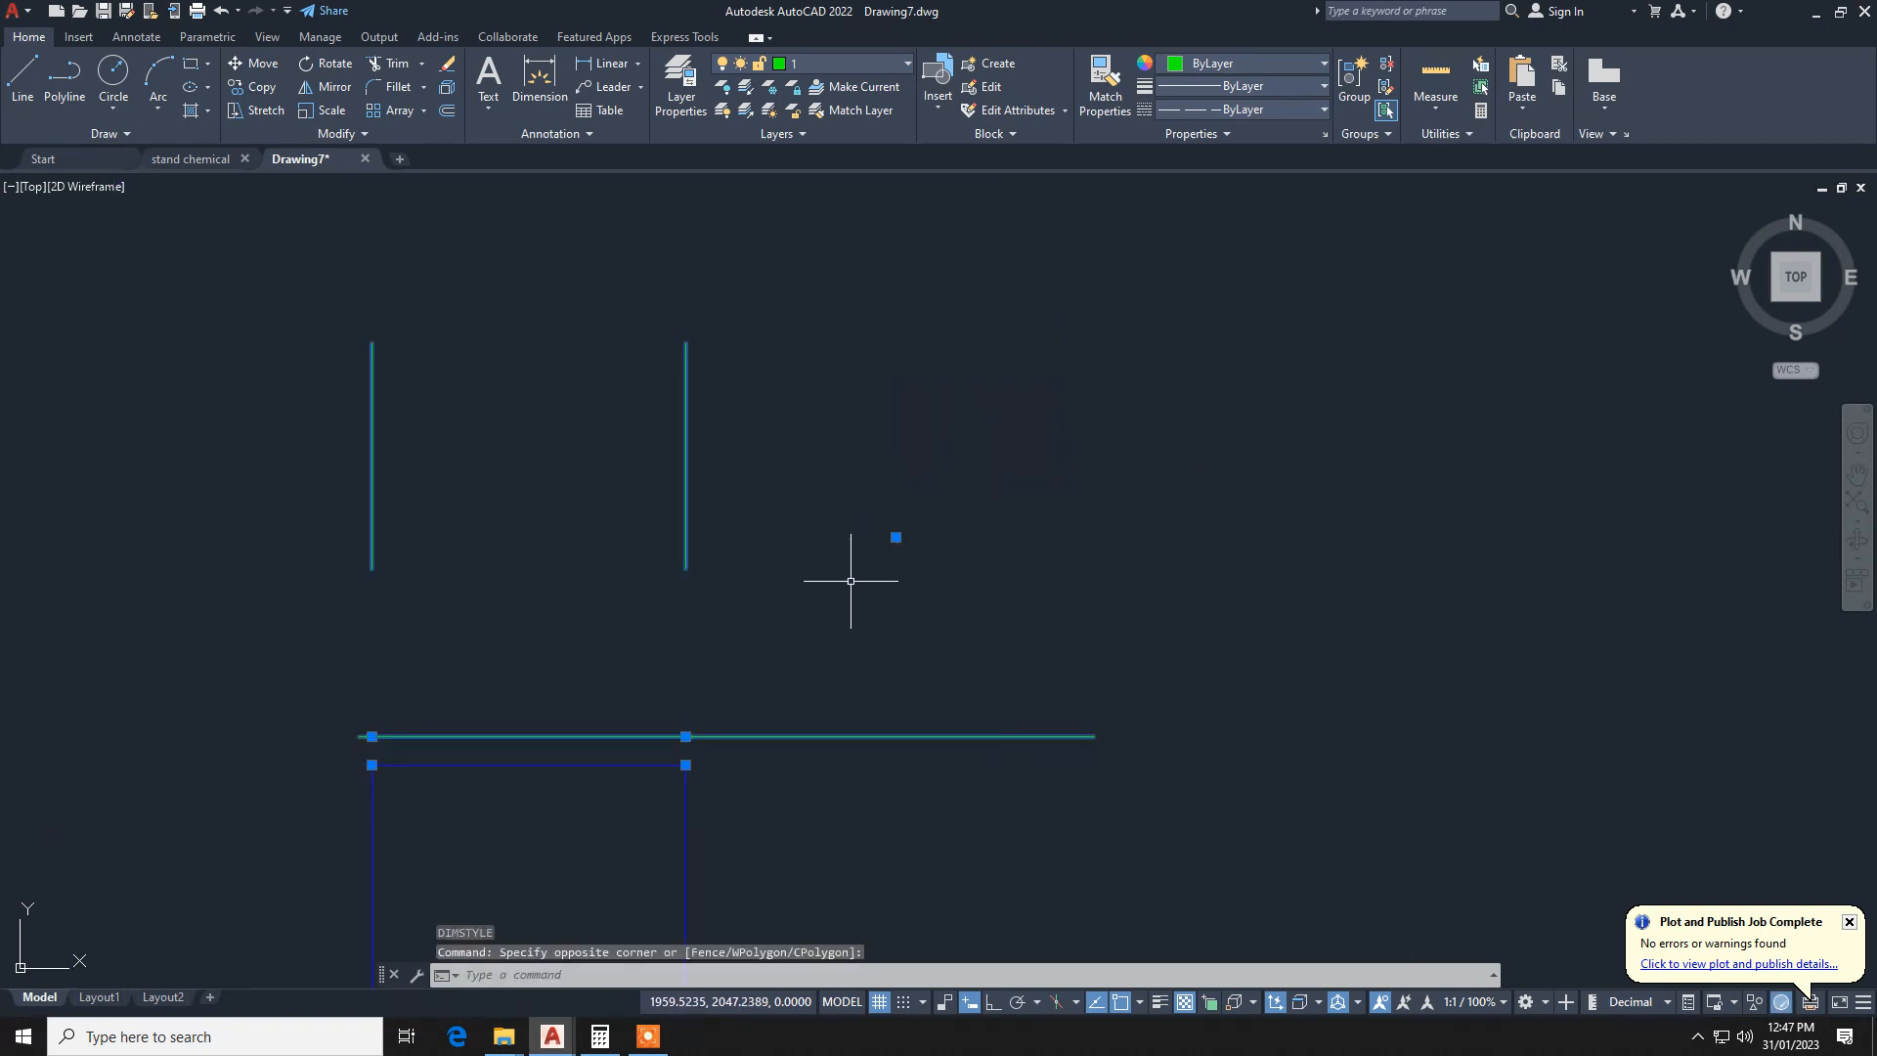
pyautogui.press('Escape')
pyautogui.press('Escape')
pyautogui.press('Escape')
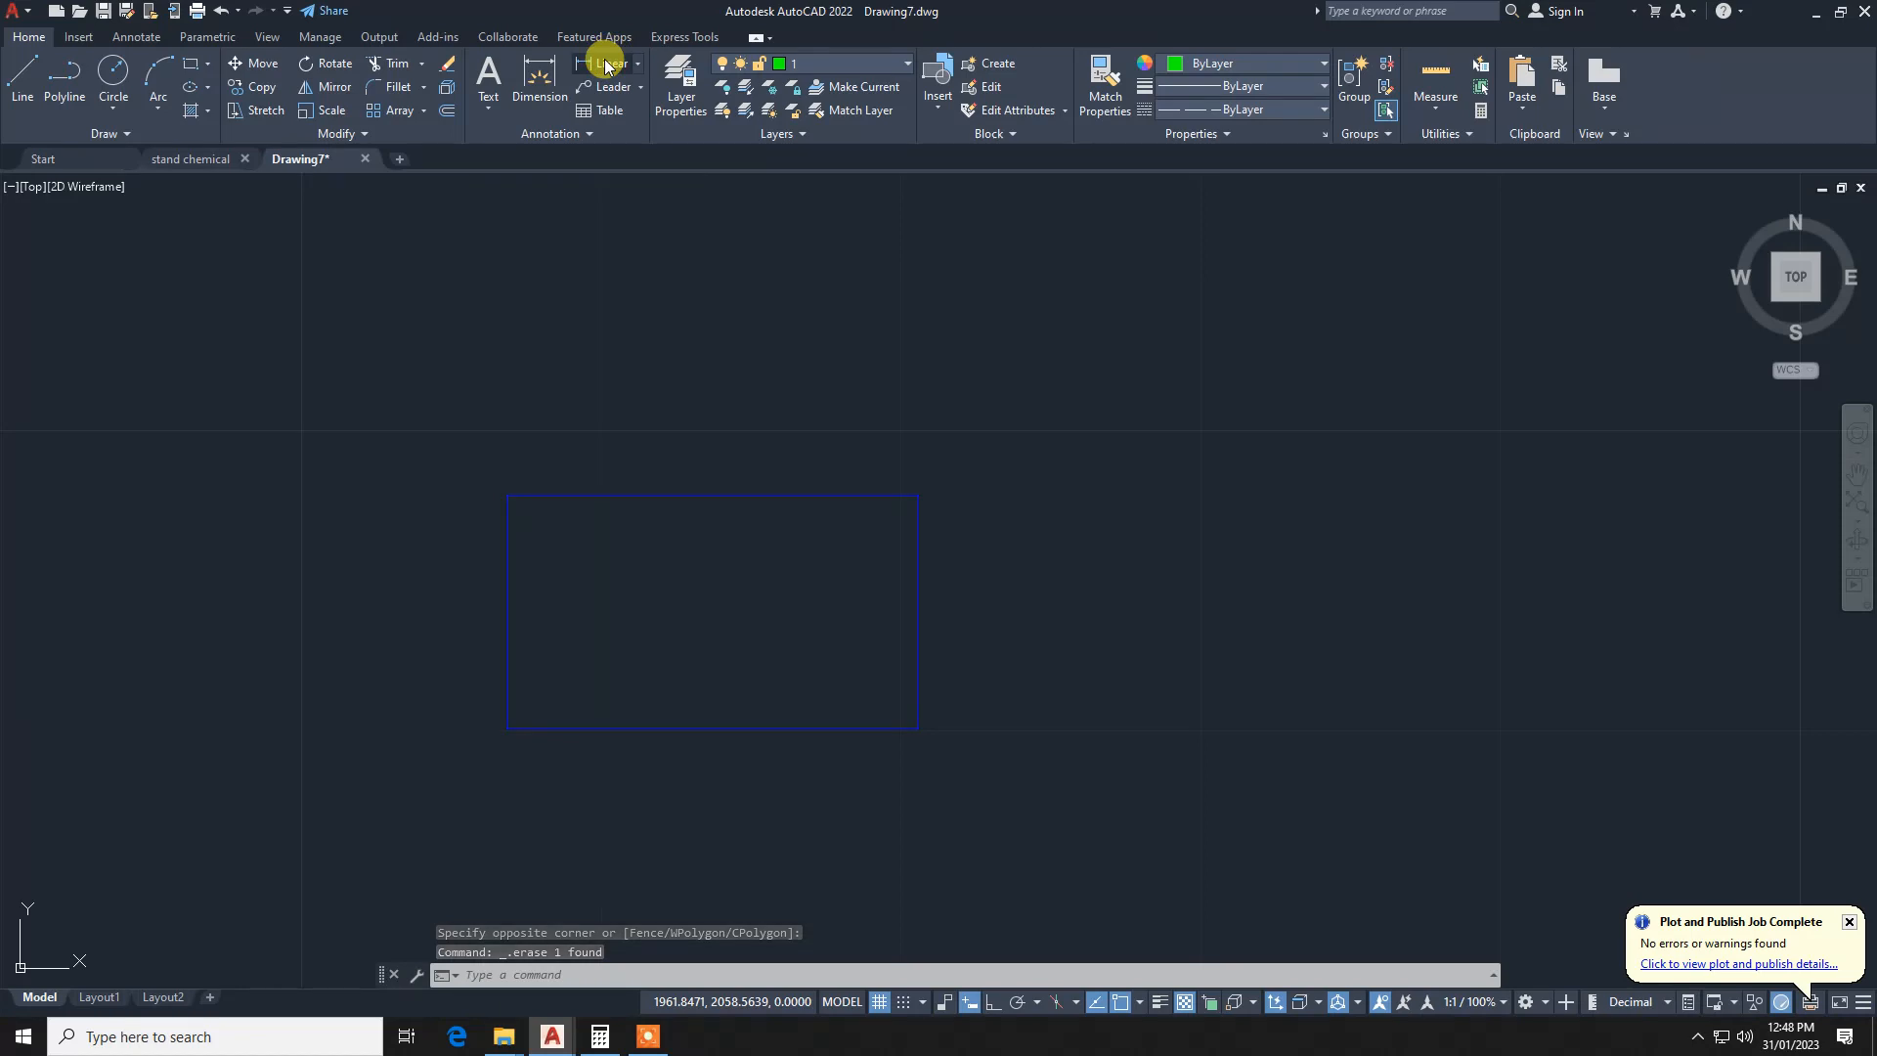
# Step: Add linear dimensions to the left and top edges of the blue rectangle, placed outside its outline
pyautogui.click(605, 65)
pyautogui.press('Return')
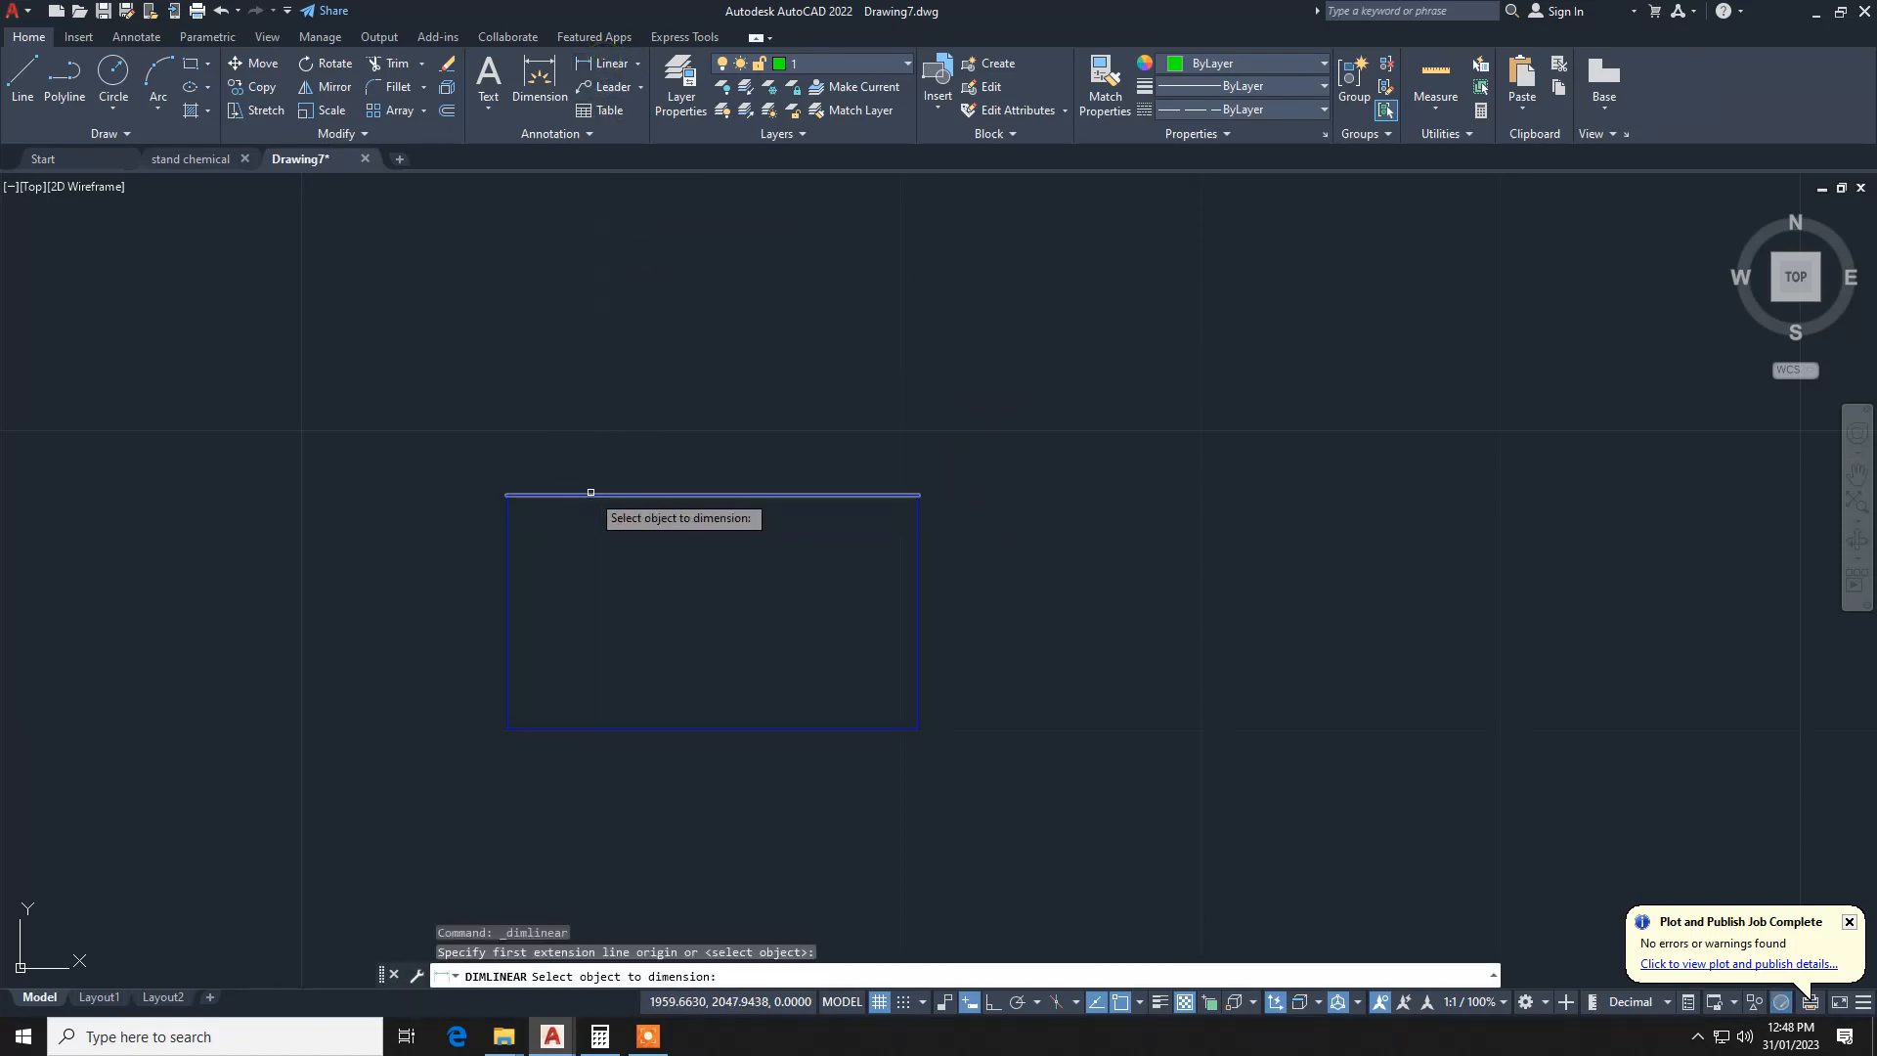
pyautogui.click(509, 609)
pyautogui.click(439, 595)
pyautogui.press('Return')
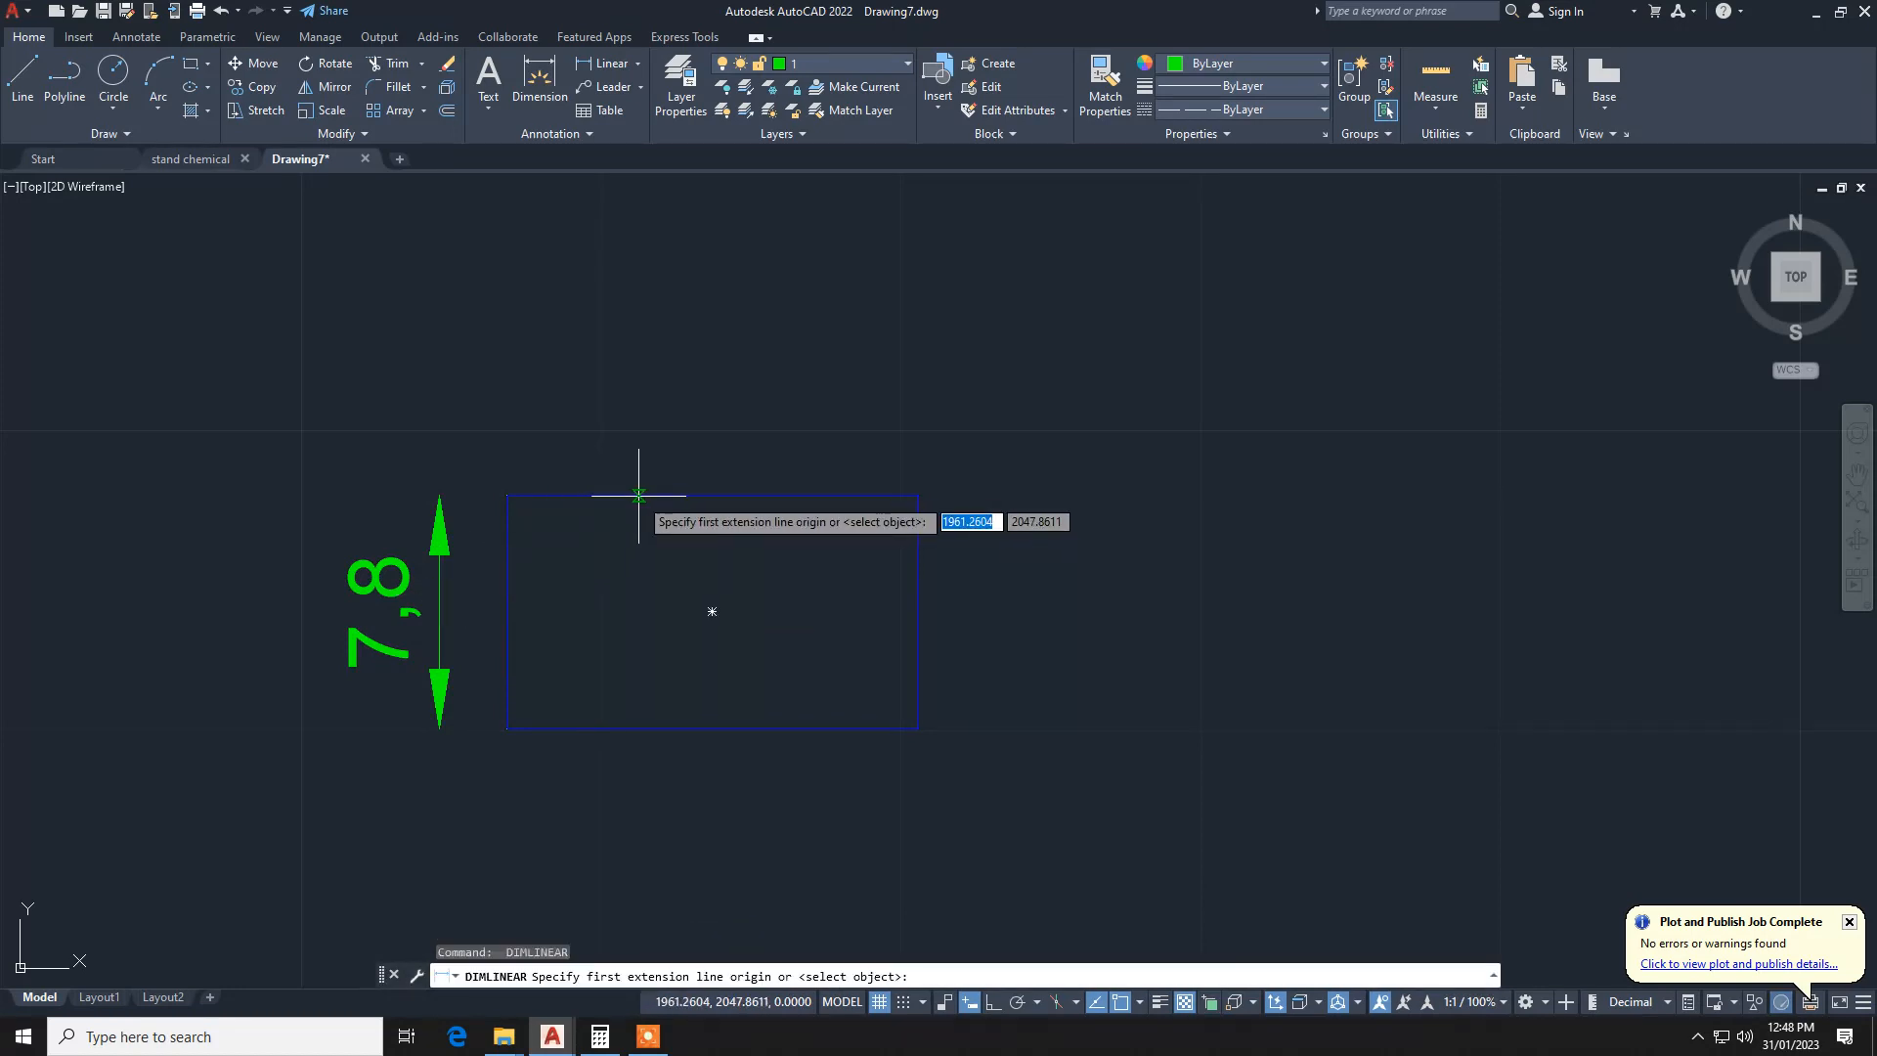
pyautogui.press('Return')
pyautogui.click(641, 494)
pyautogui.click(651, 451)
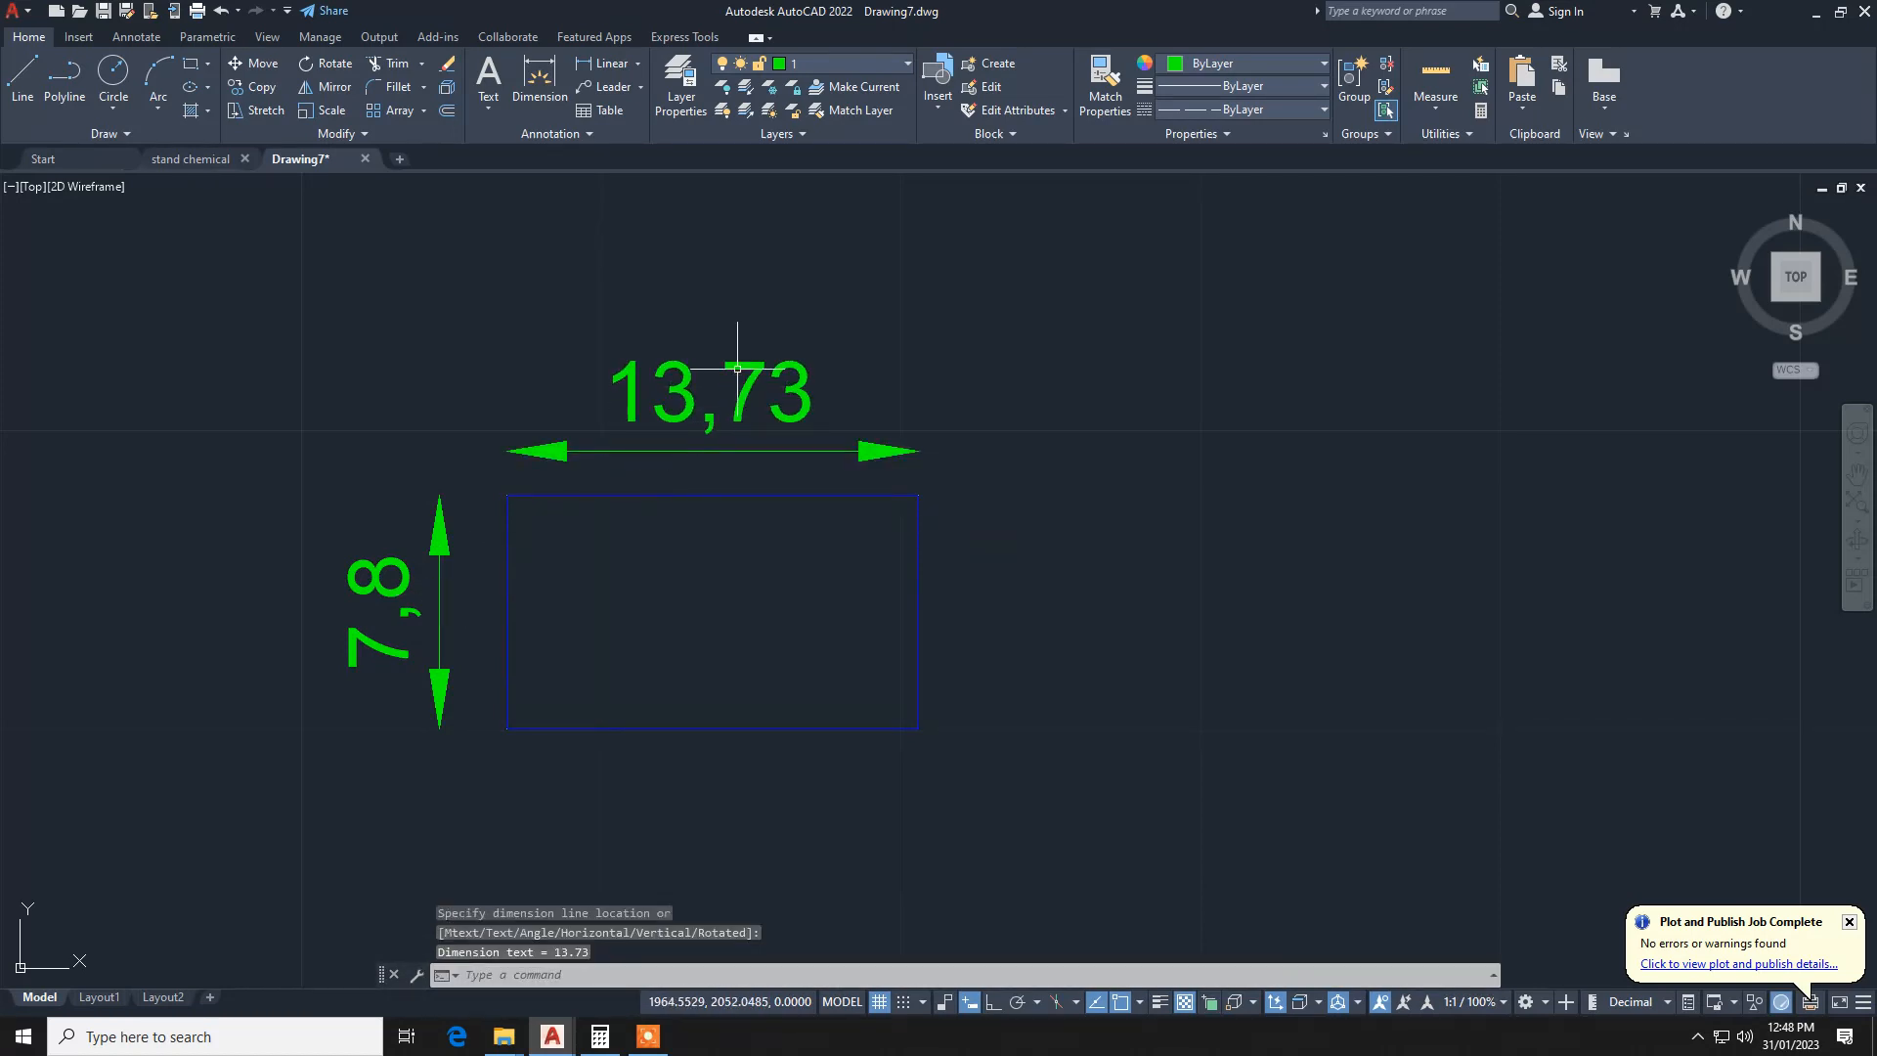
# Step: Turn off the current layer 1 and confirm that the current layer should be switched off
pyautogui.click(866, 68)
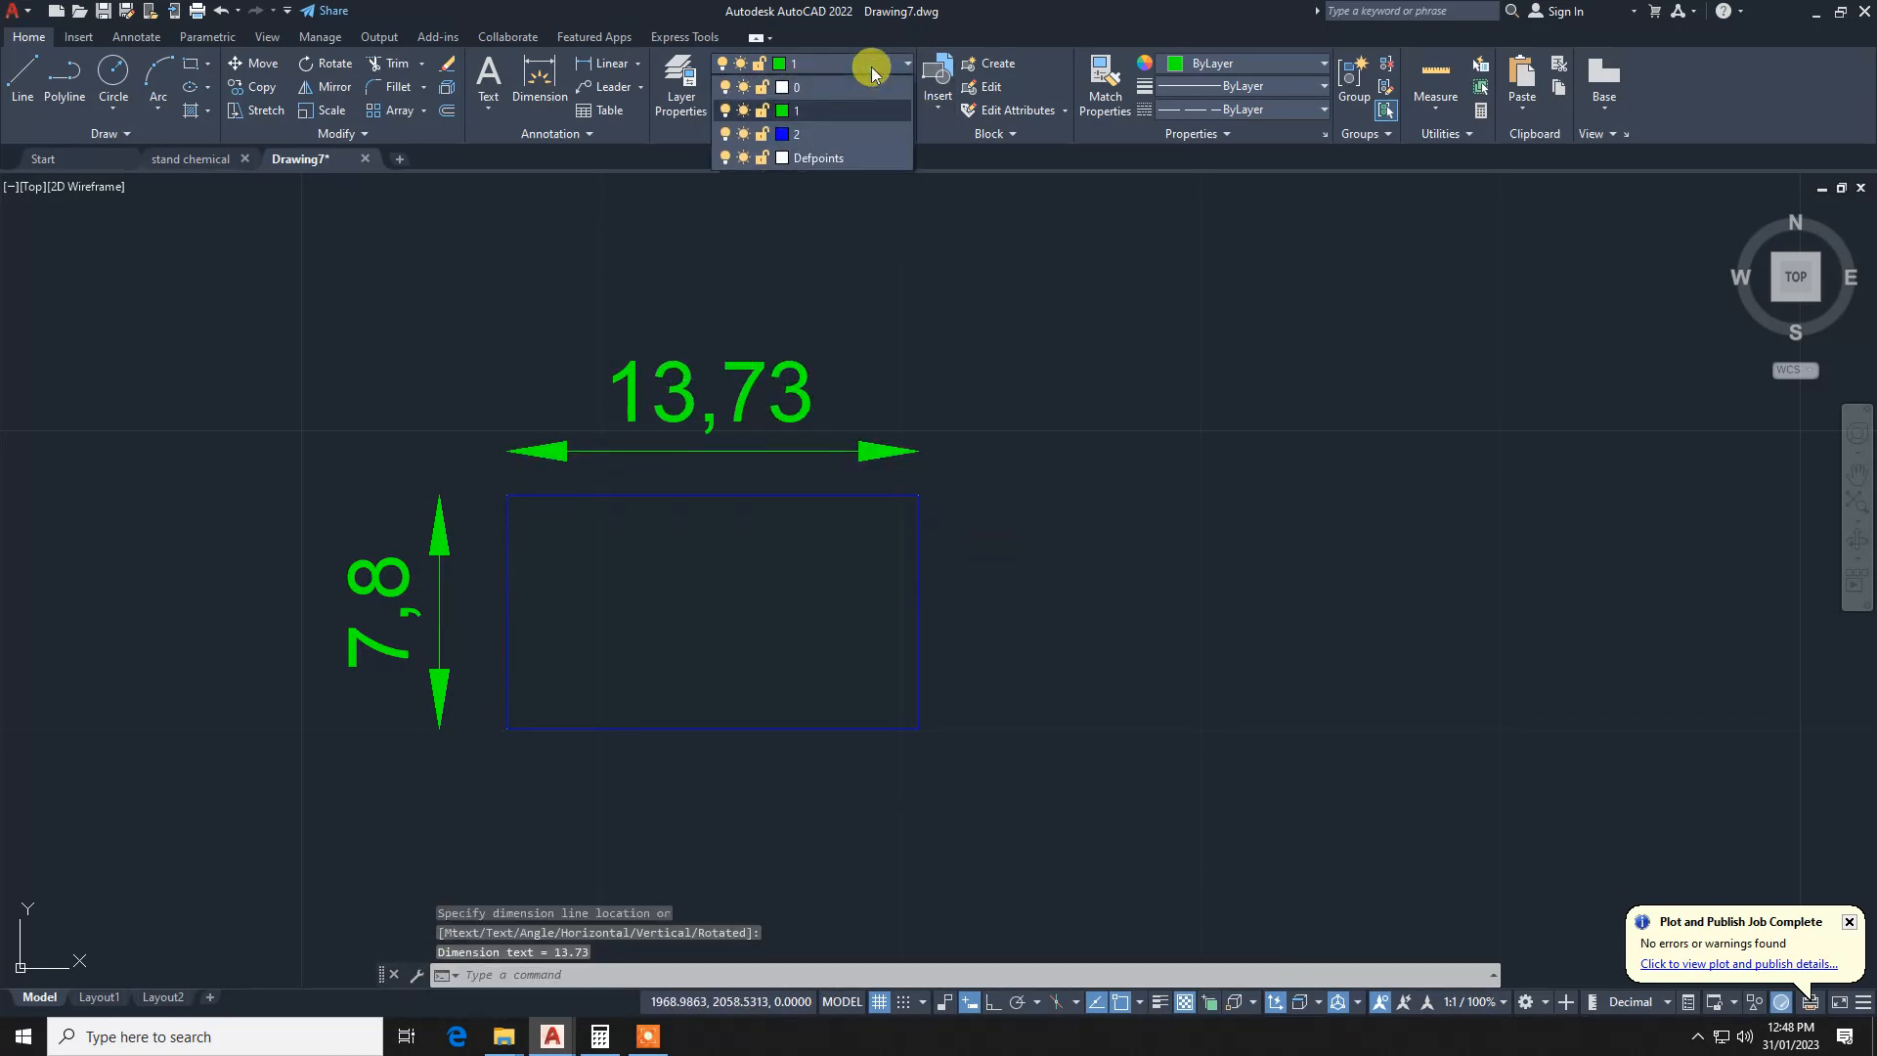
pyautogui.click(723, 111)
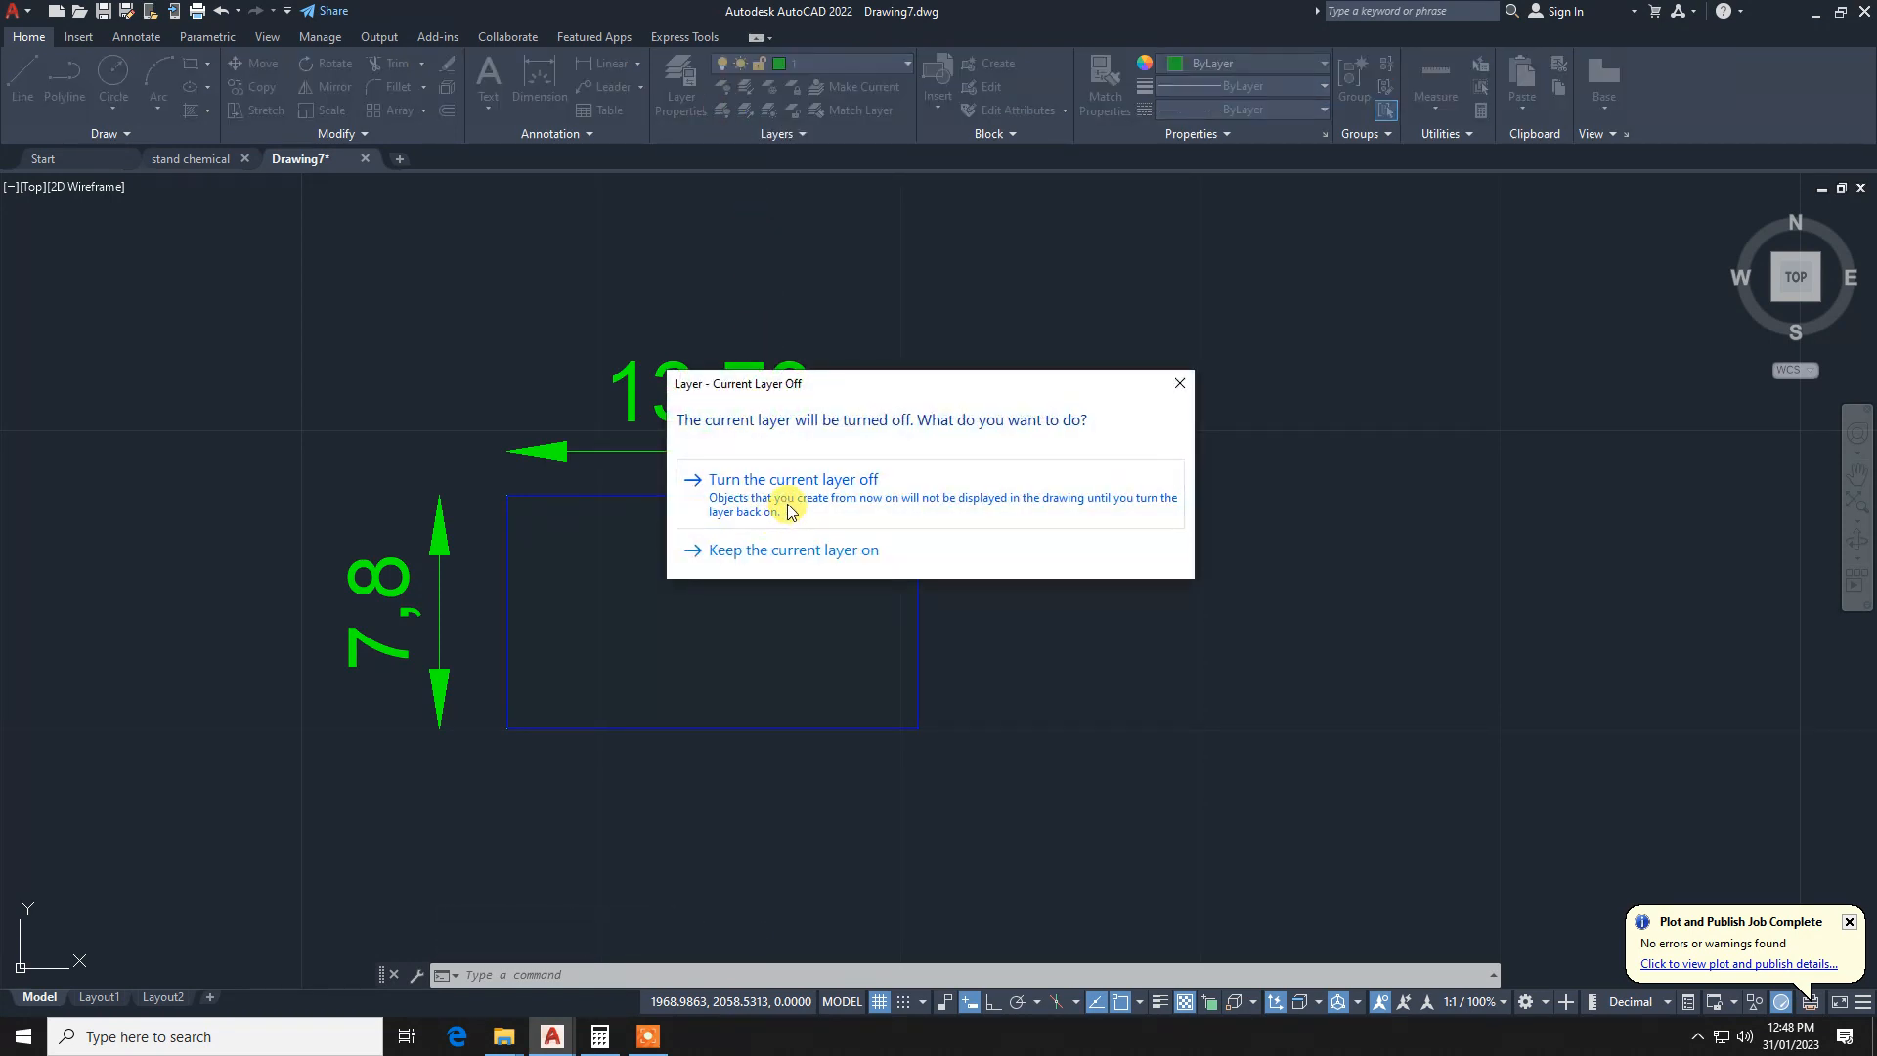
pyautogui.click(792, 481)
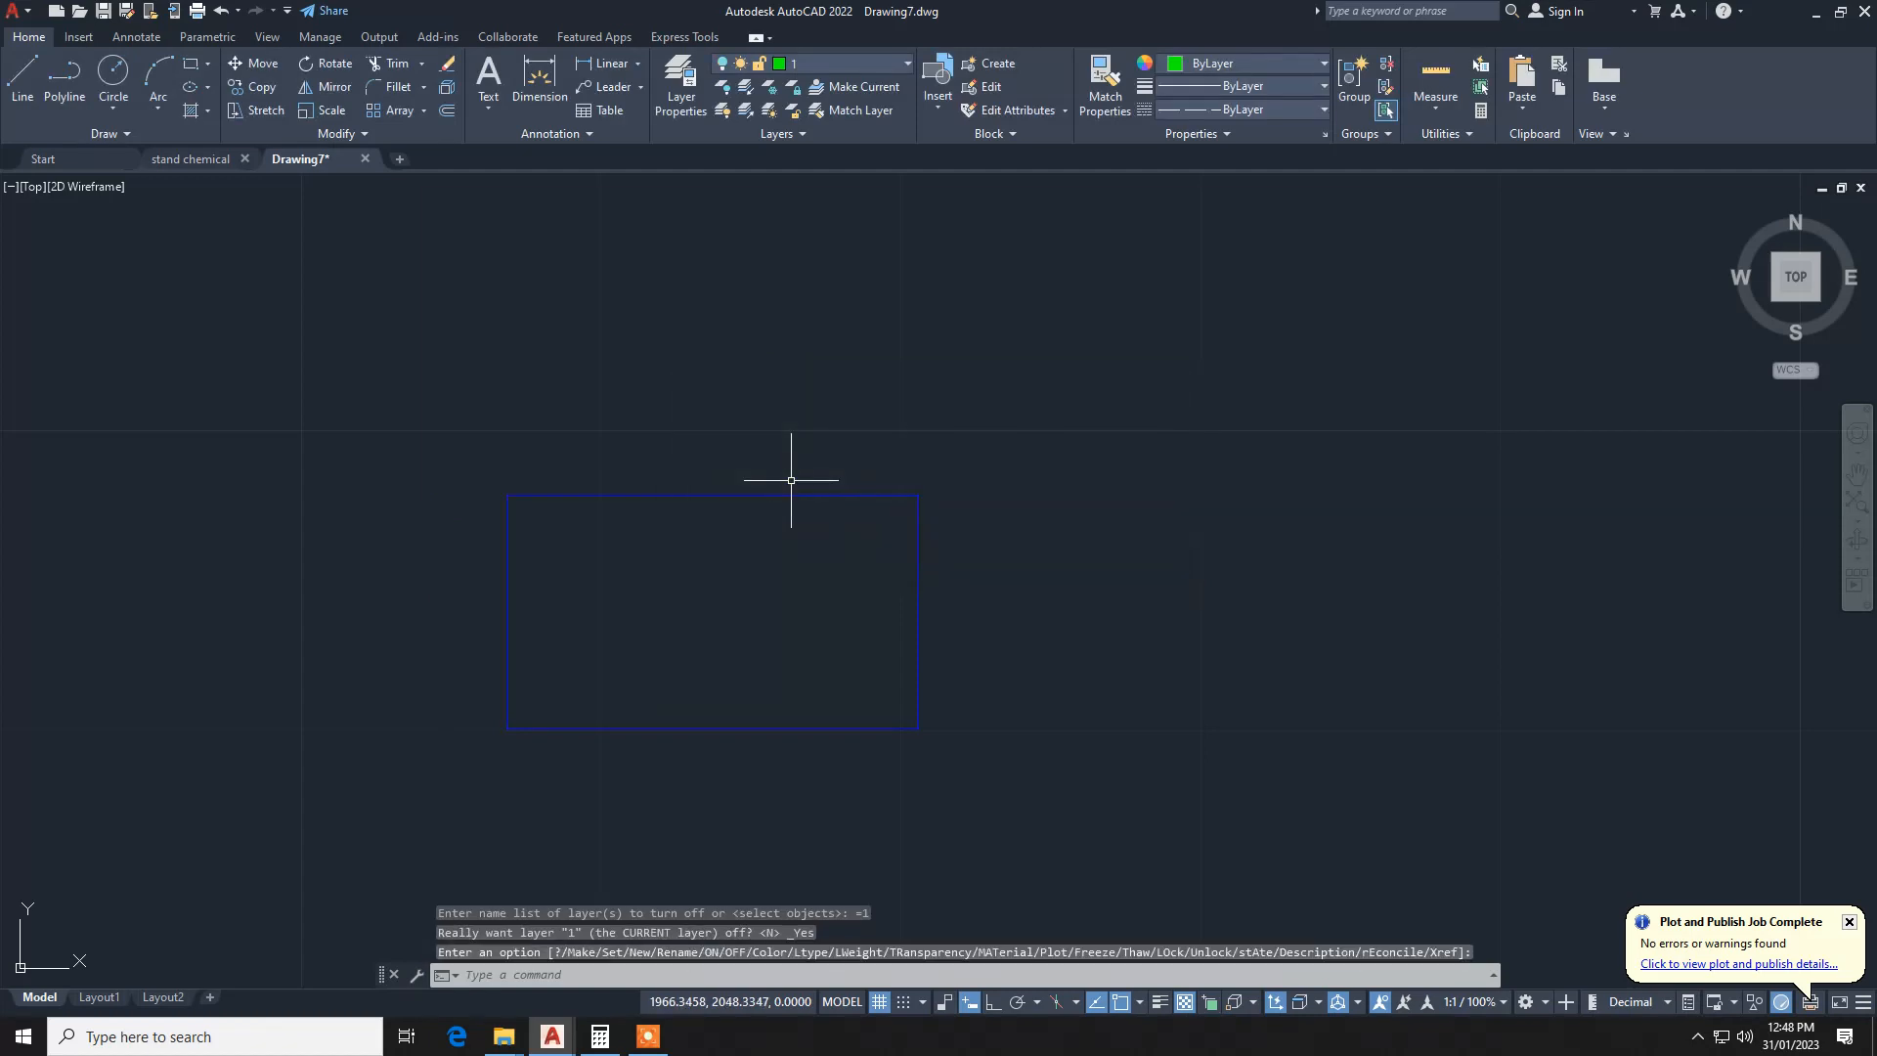
# Step: Turn layer 1 back on so the green dimensions are displayed
pyautogui.click(724, 67)
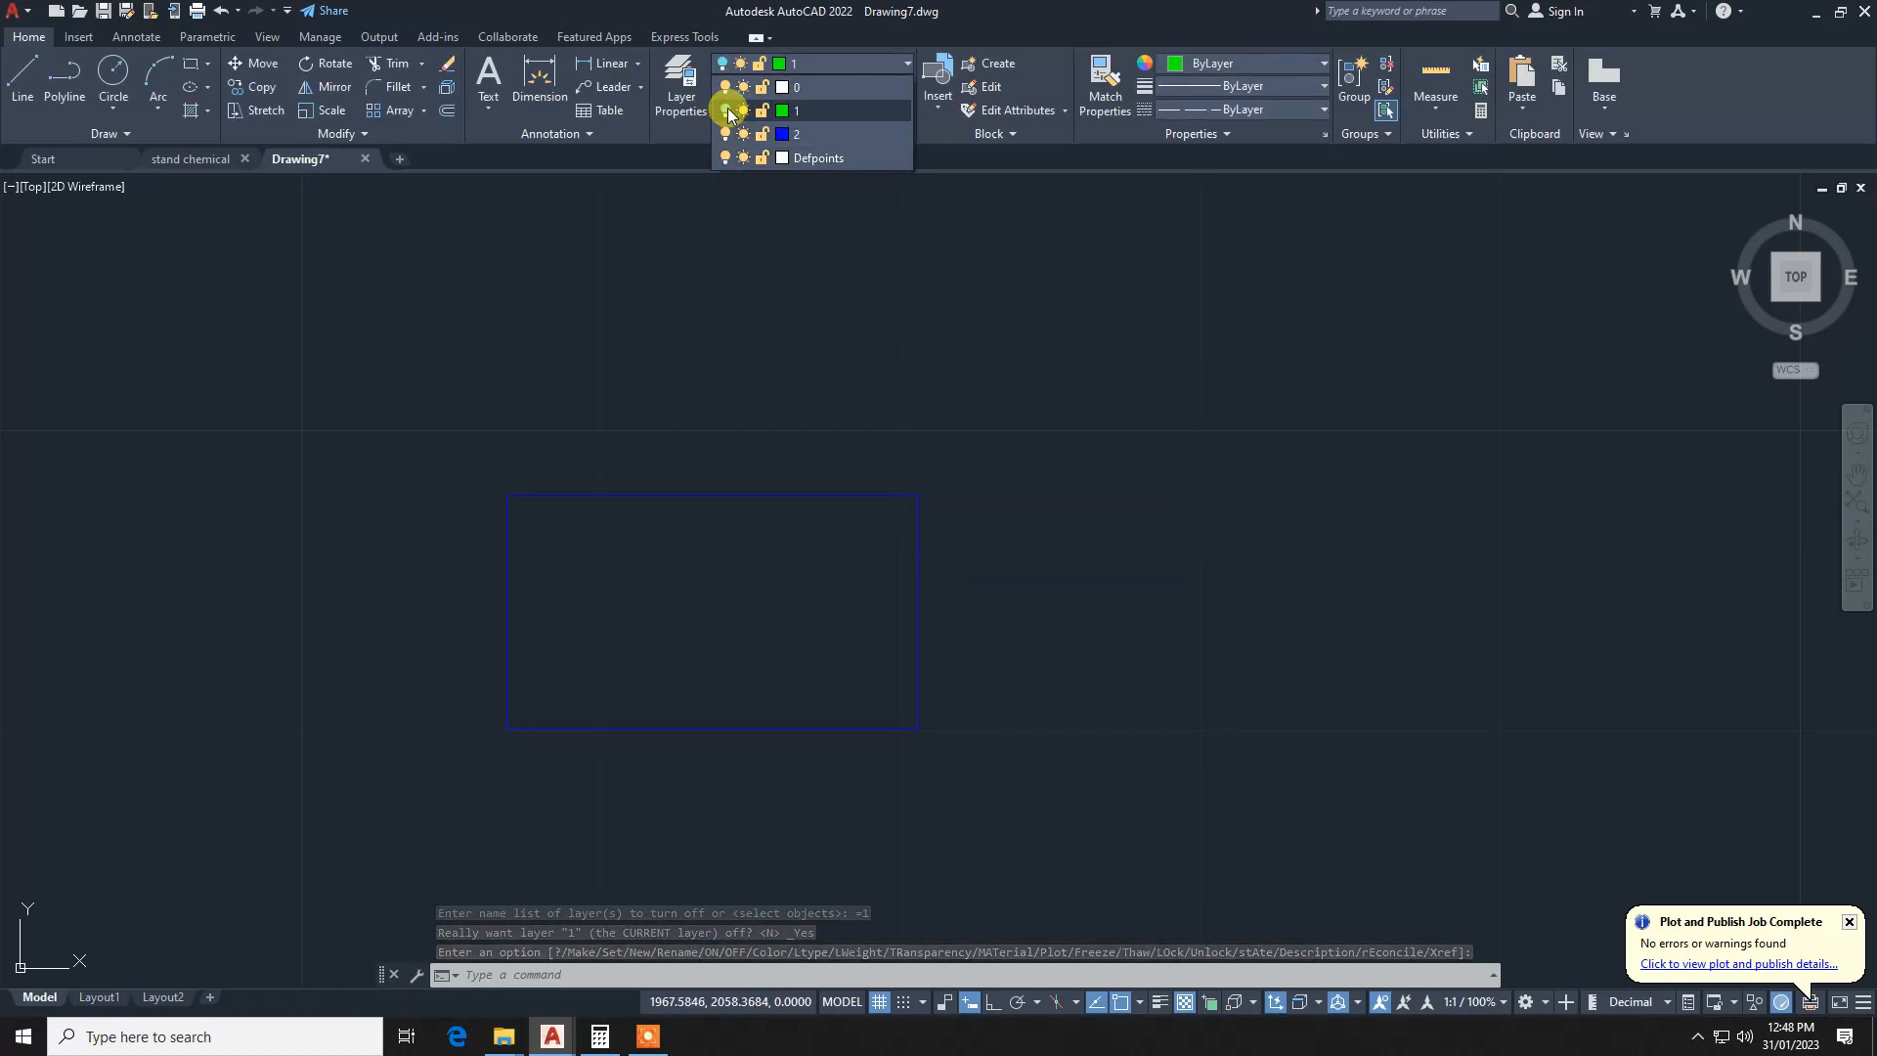
pyautogui.click(727, 110)
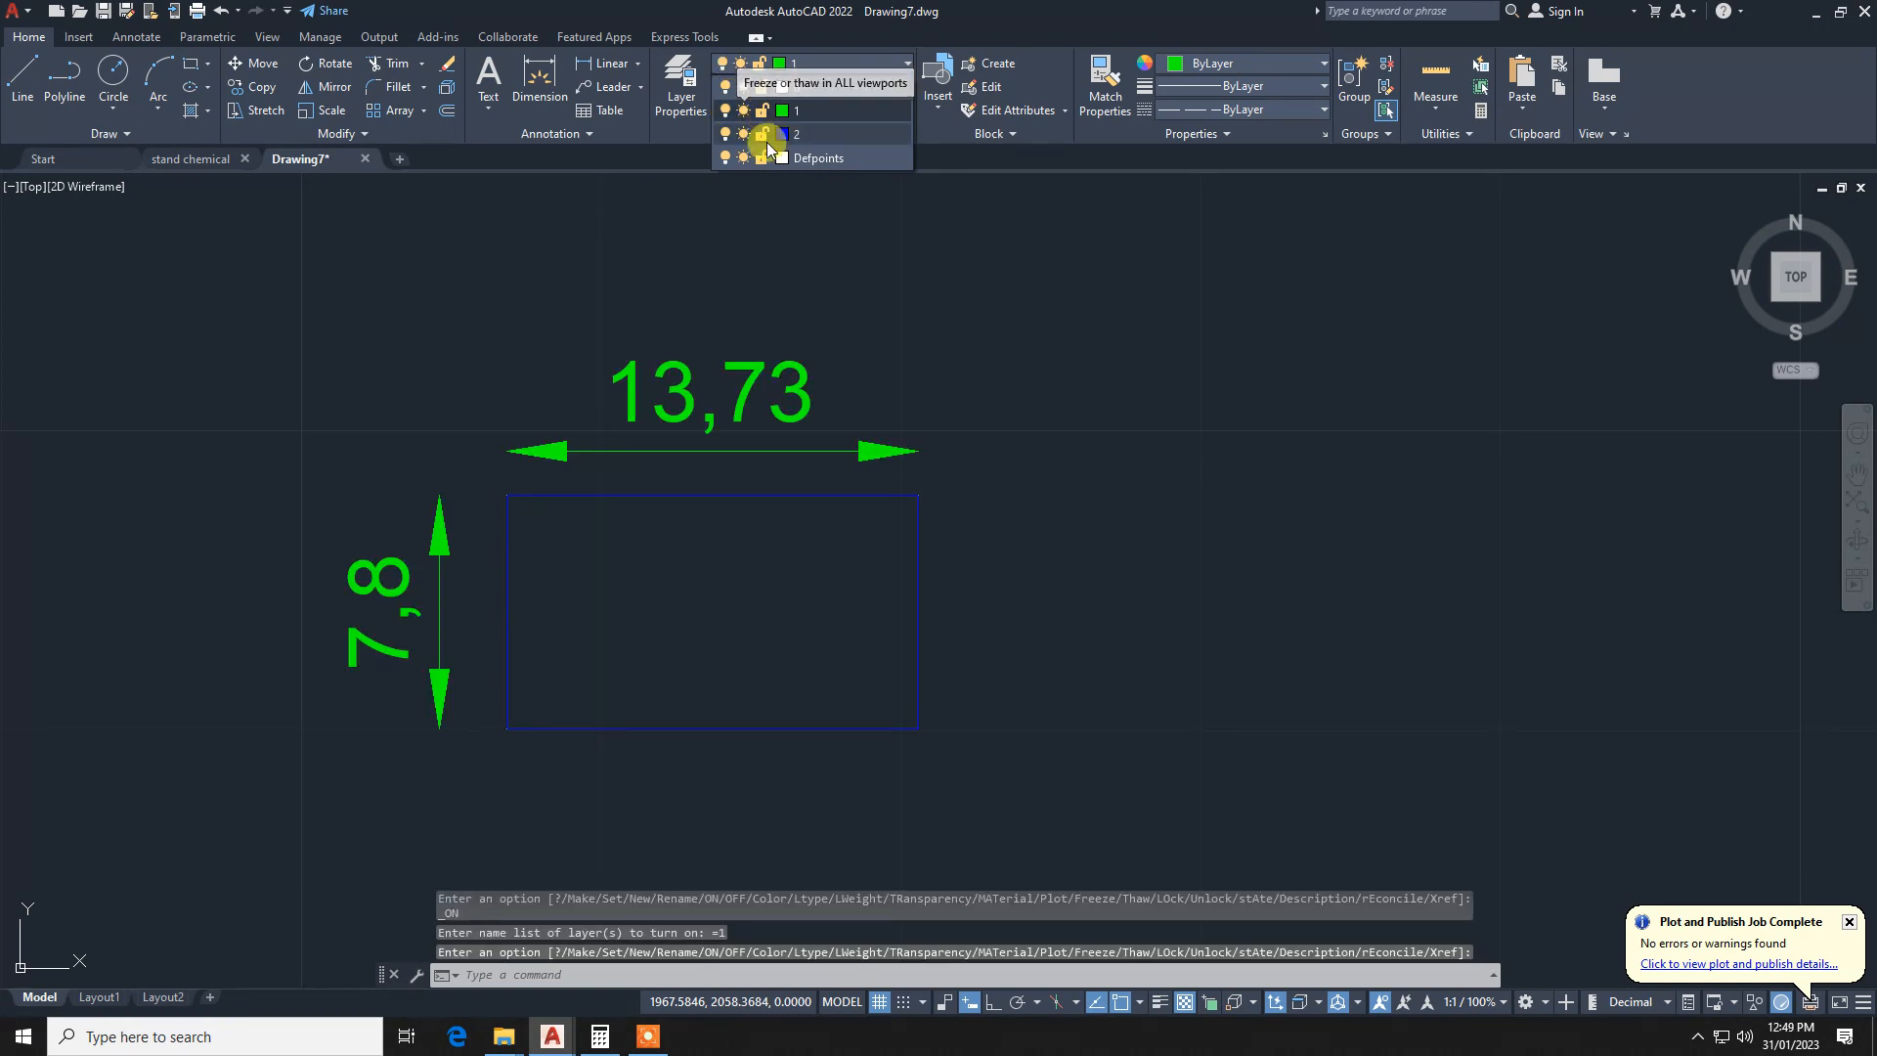
pyautogui.click(850, 503)
# Step: Select the blue rectangle to identify its layer, and turn off layer 2
pyautogui.click(838, 495)
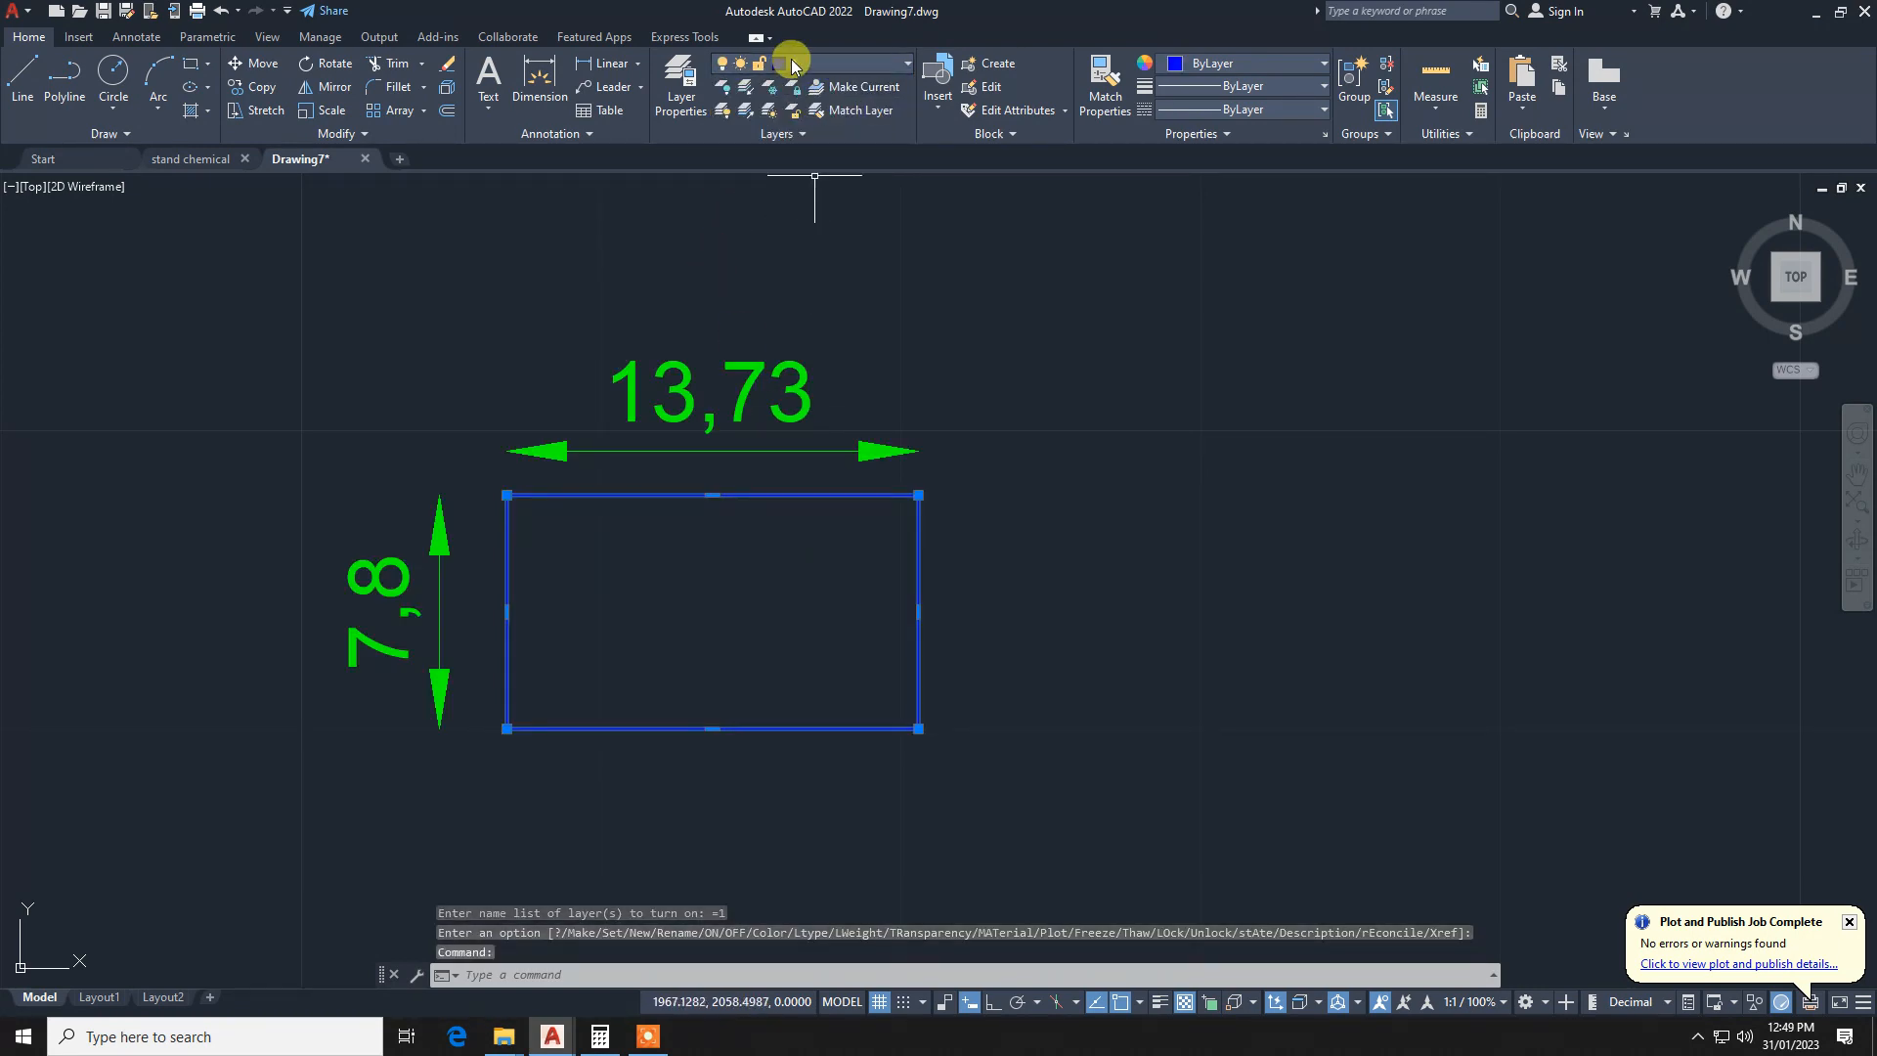
pyautogui.click(792, 64)
pyautogui.click(742, 137)
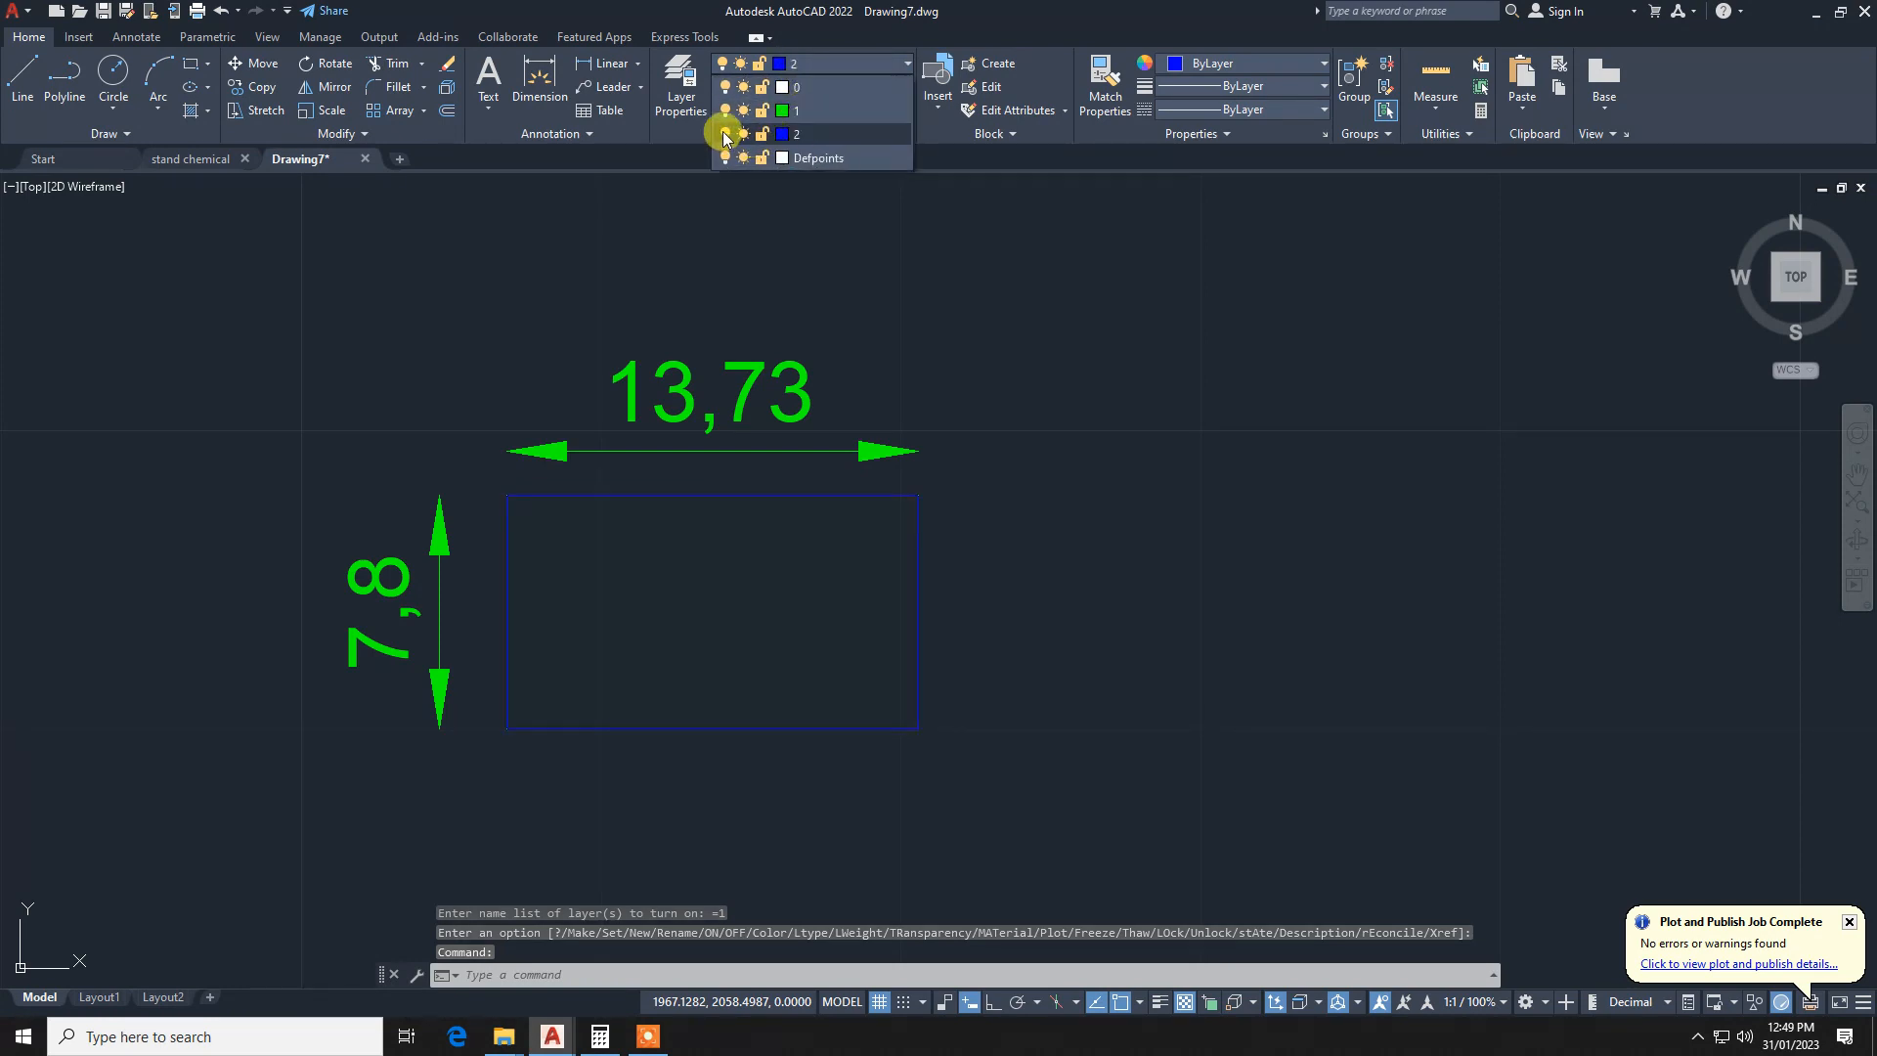
pyautogui.click(726, 137)
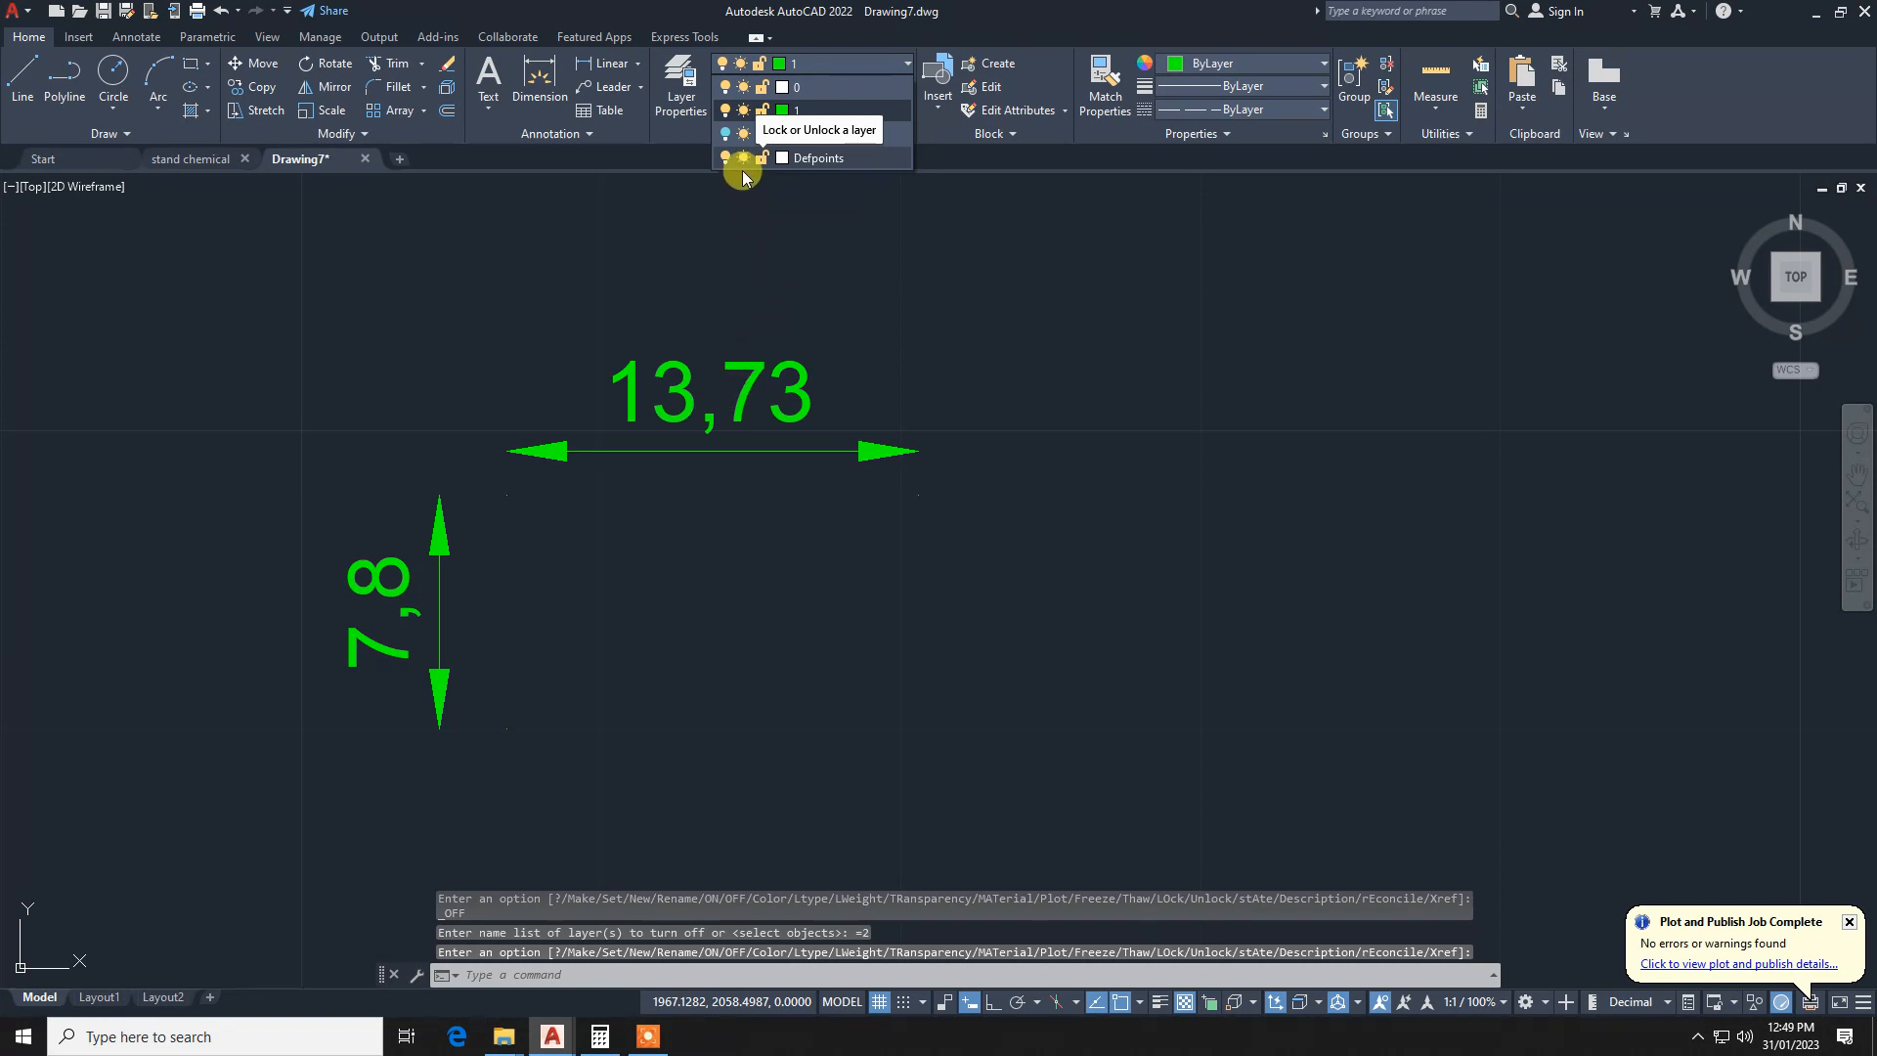
# Step: Turn layer 2 back on and lock it
pyautogui.click(726, 135)
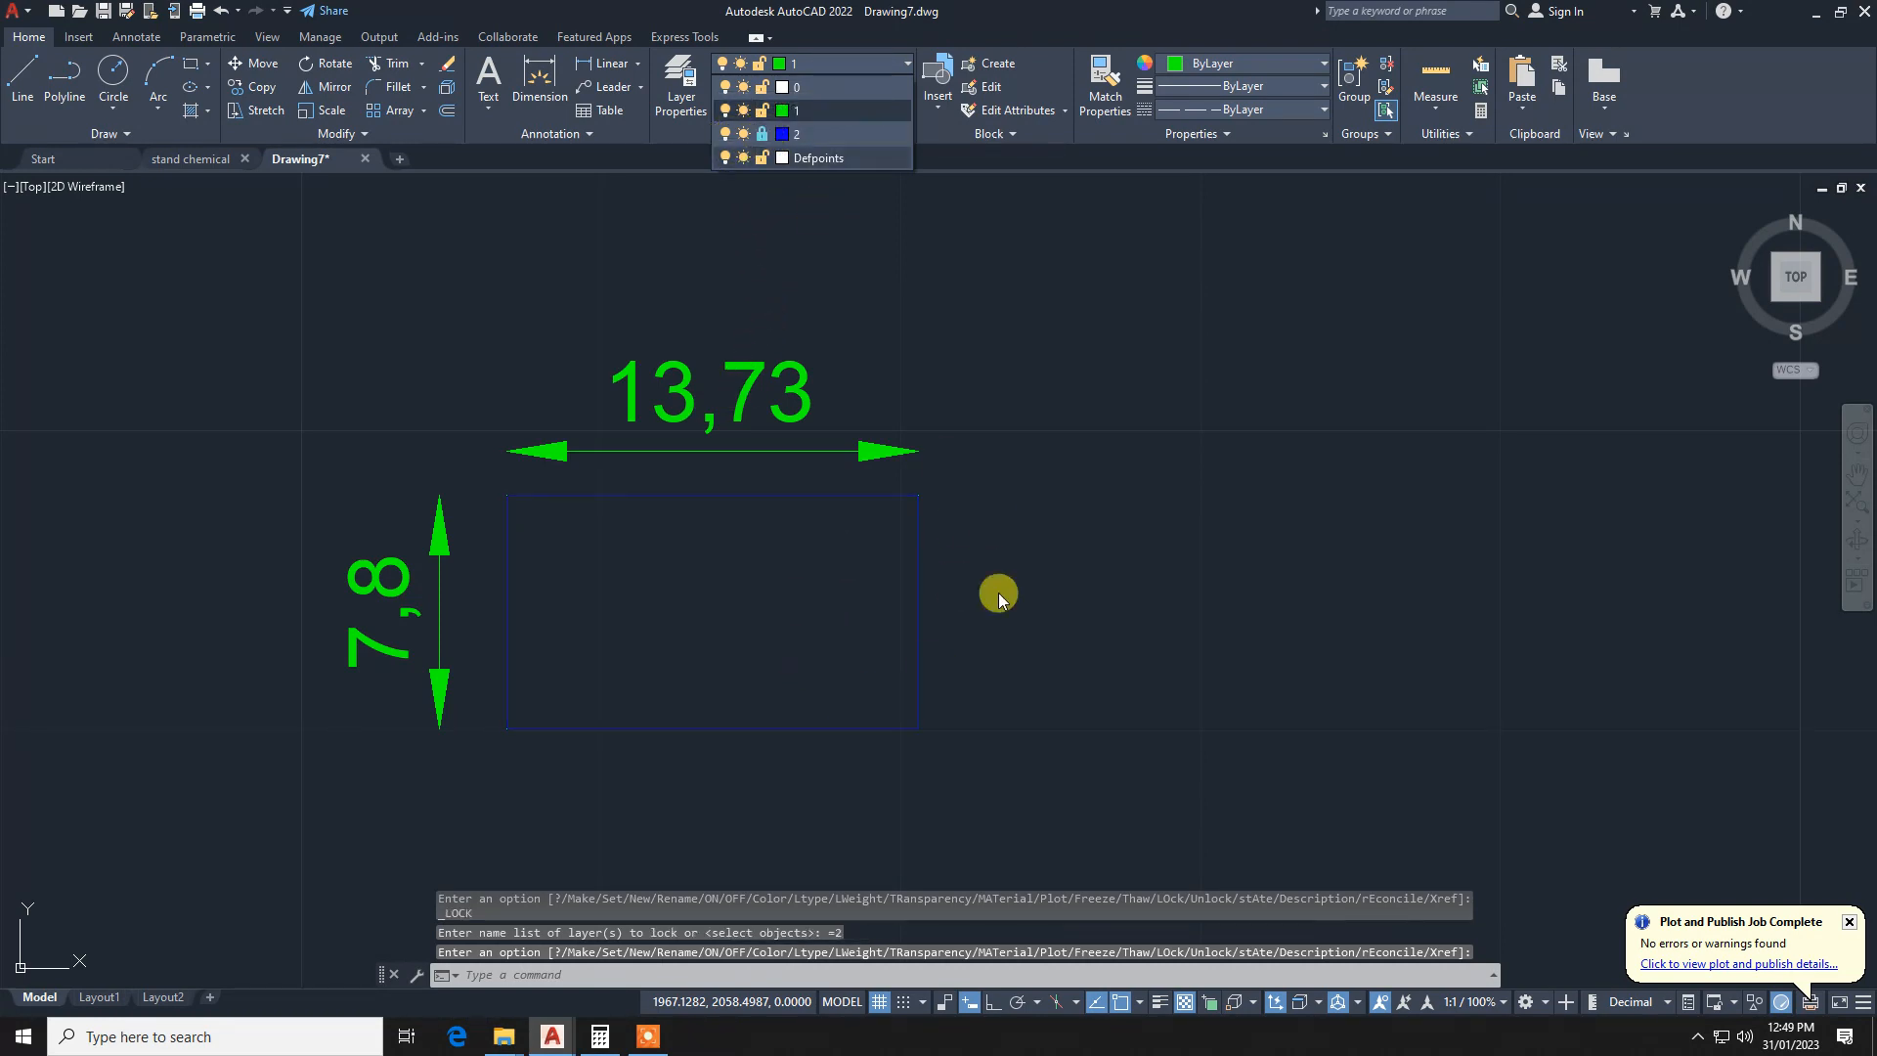
pyautogui.click(924, 530)
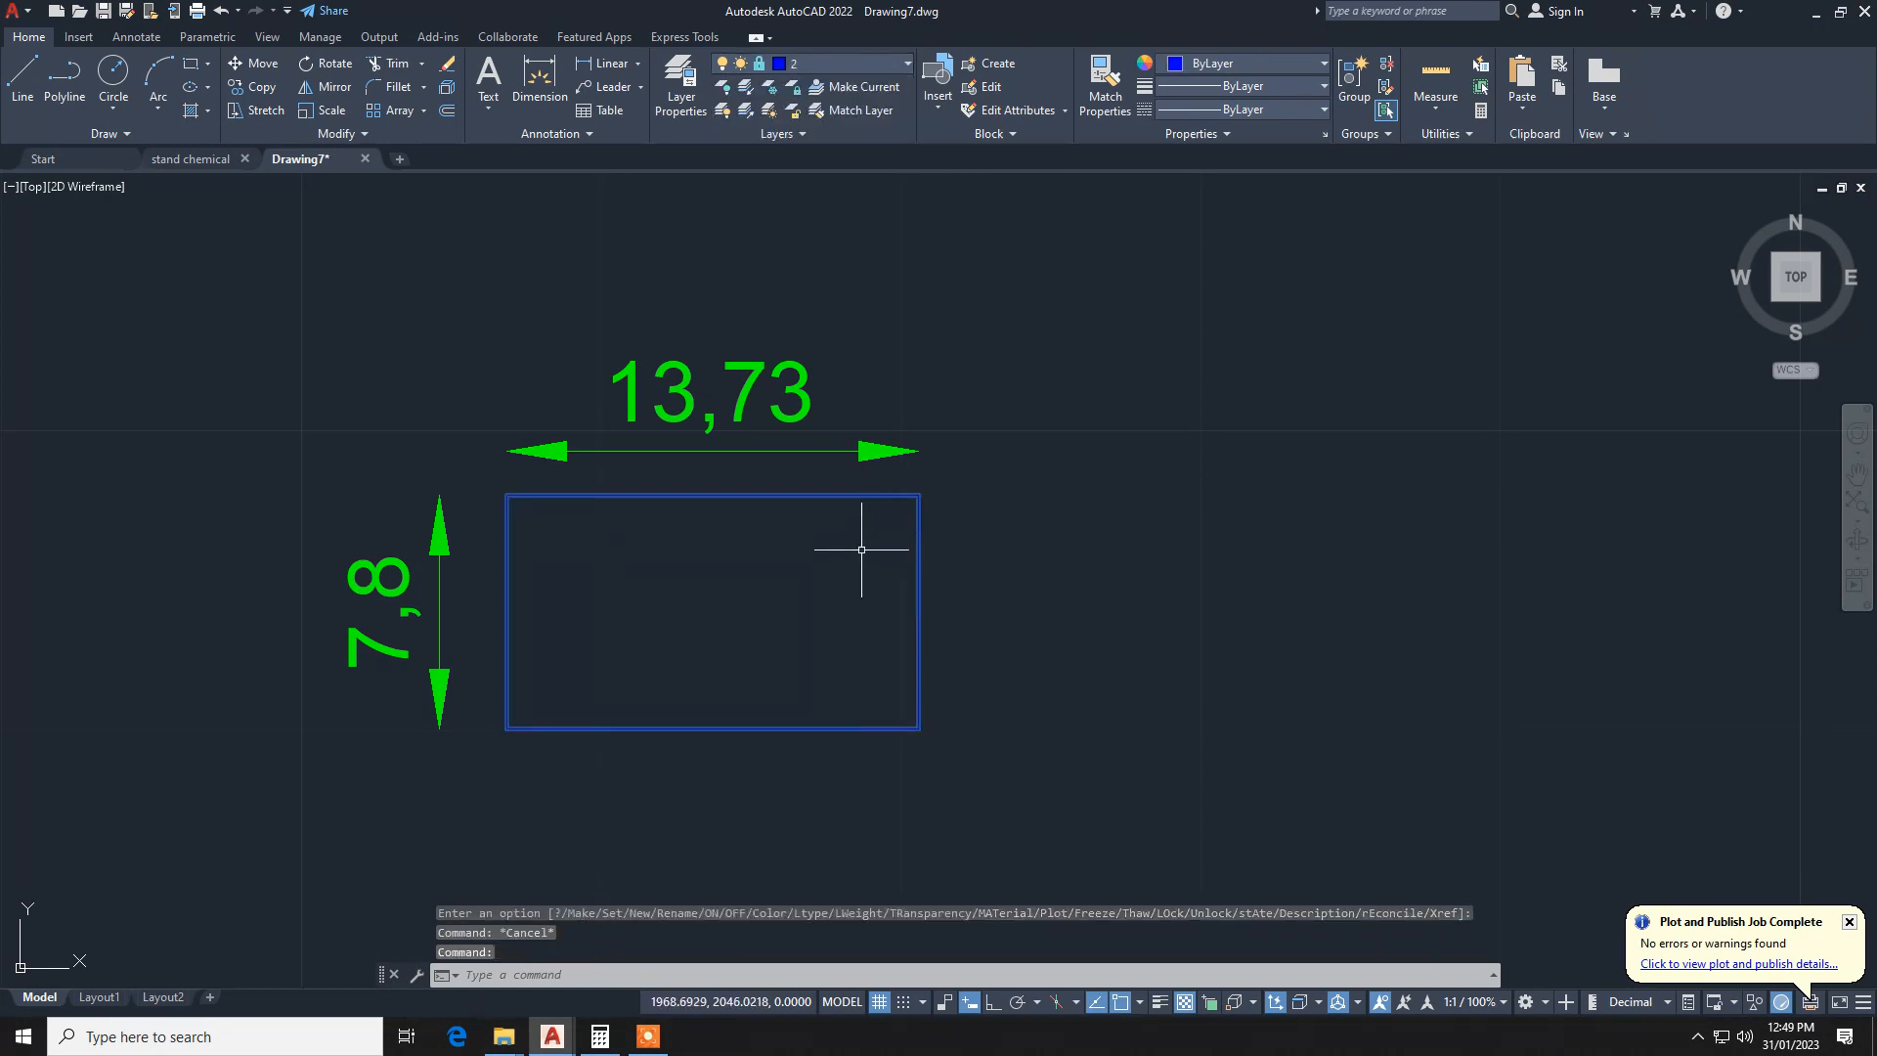
pyautogui.write('l')
pyautogui.press('Return')
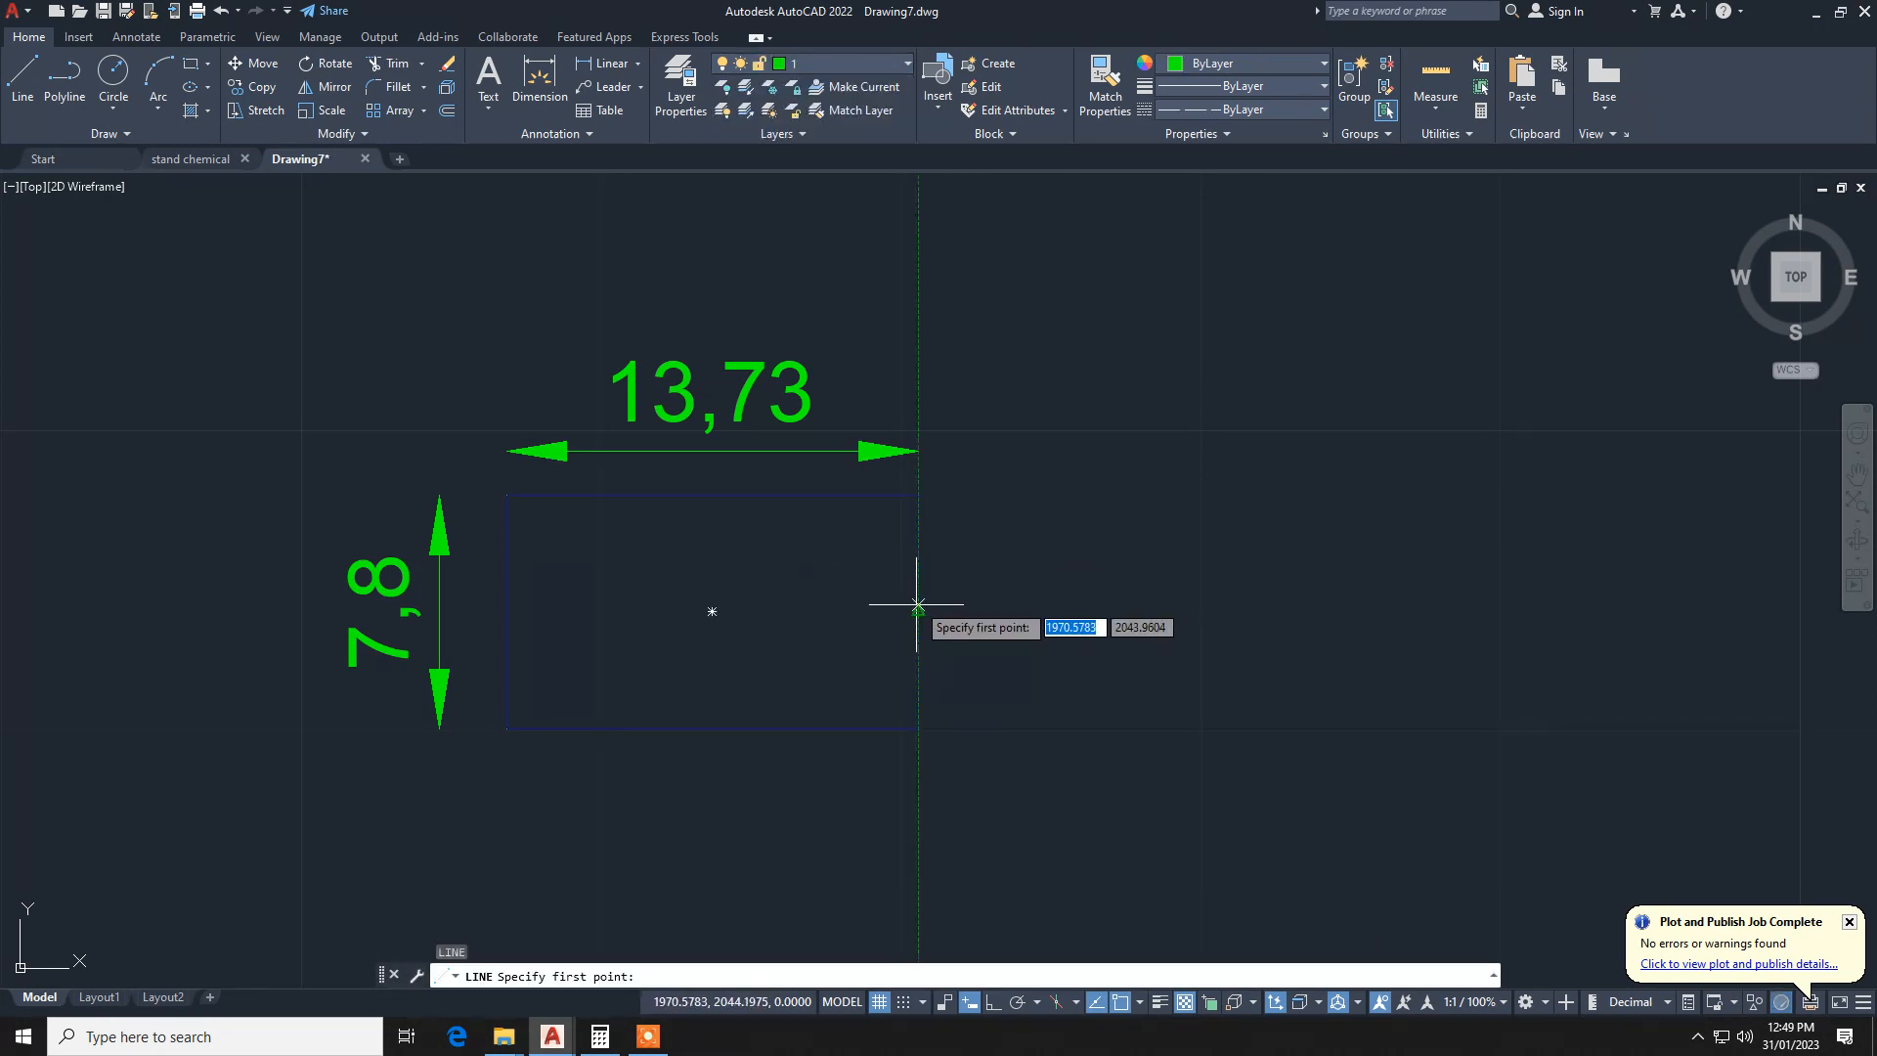
pyautogui.click(918, 495)
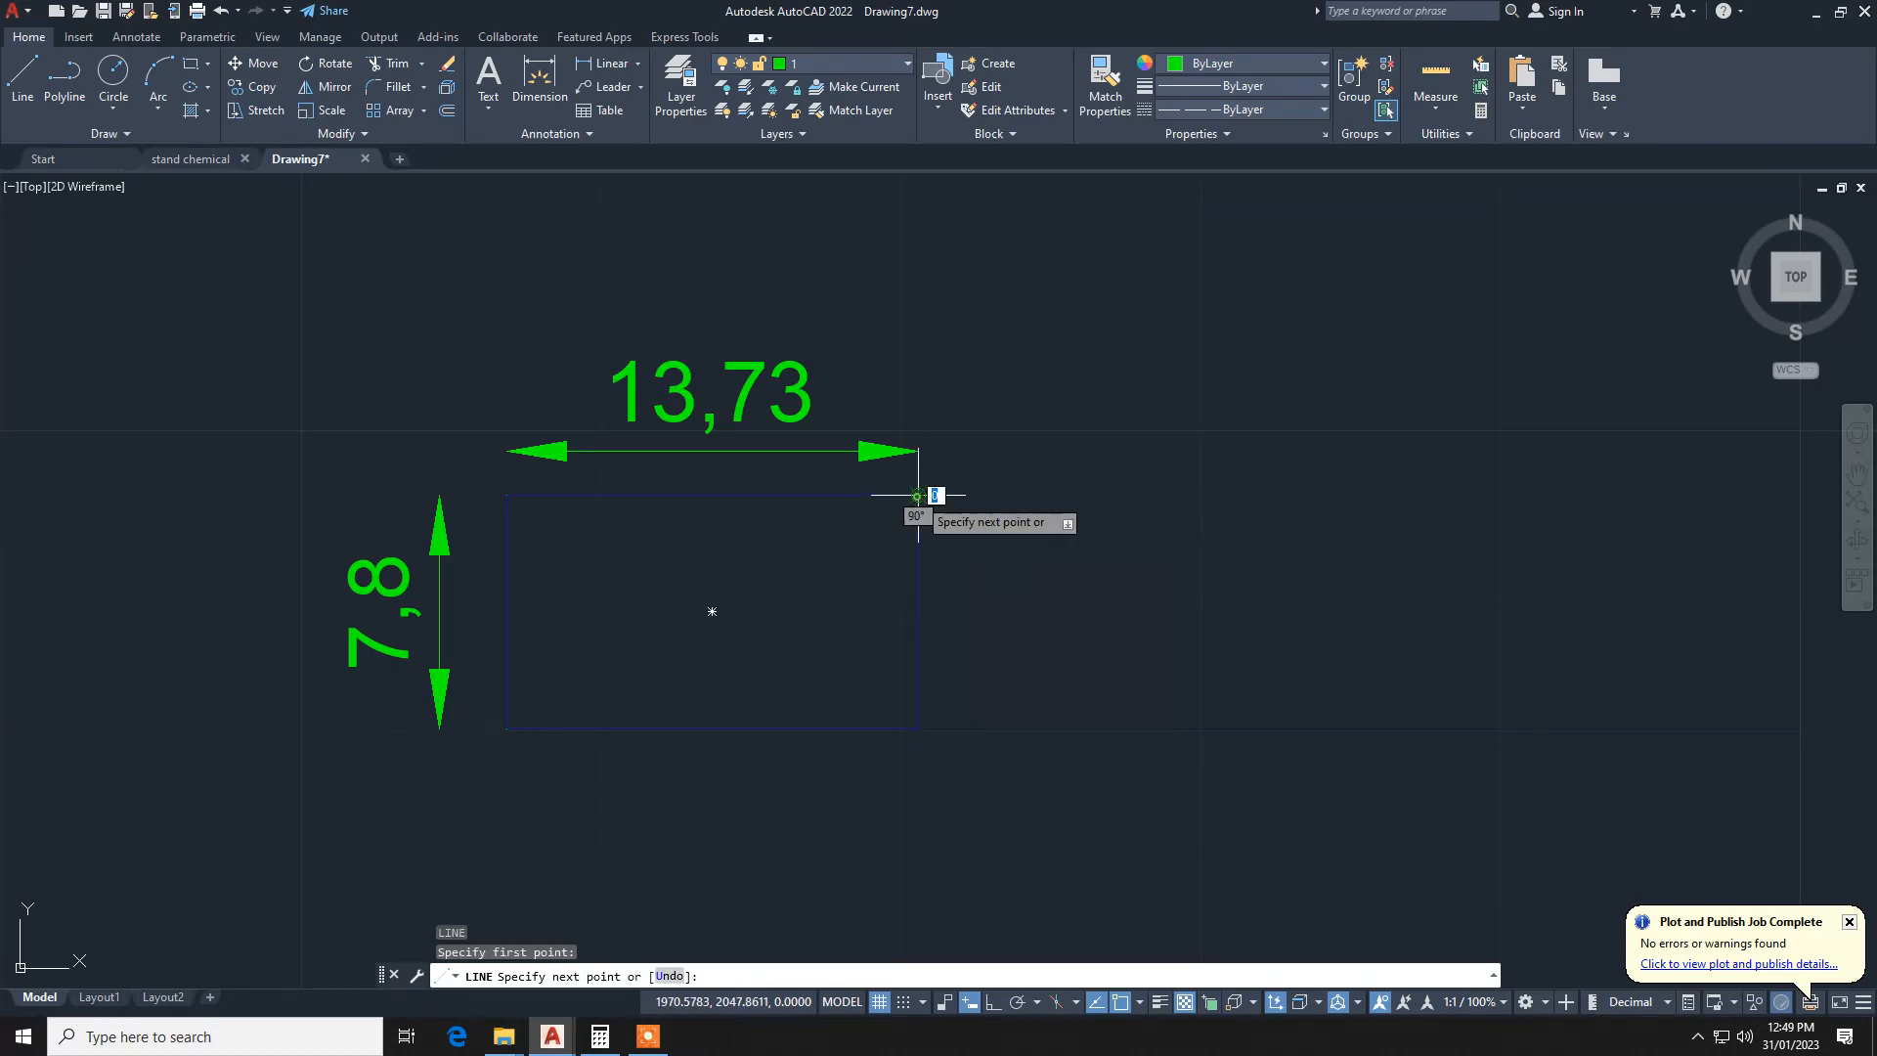
pyautogui.press('Escape')
# Step: Try to copy the blue rectangle on the locked layer 2, selecting it with crossing windows
pyautogui.click(978, 517)
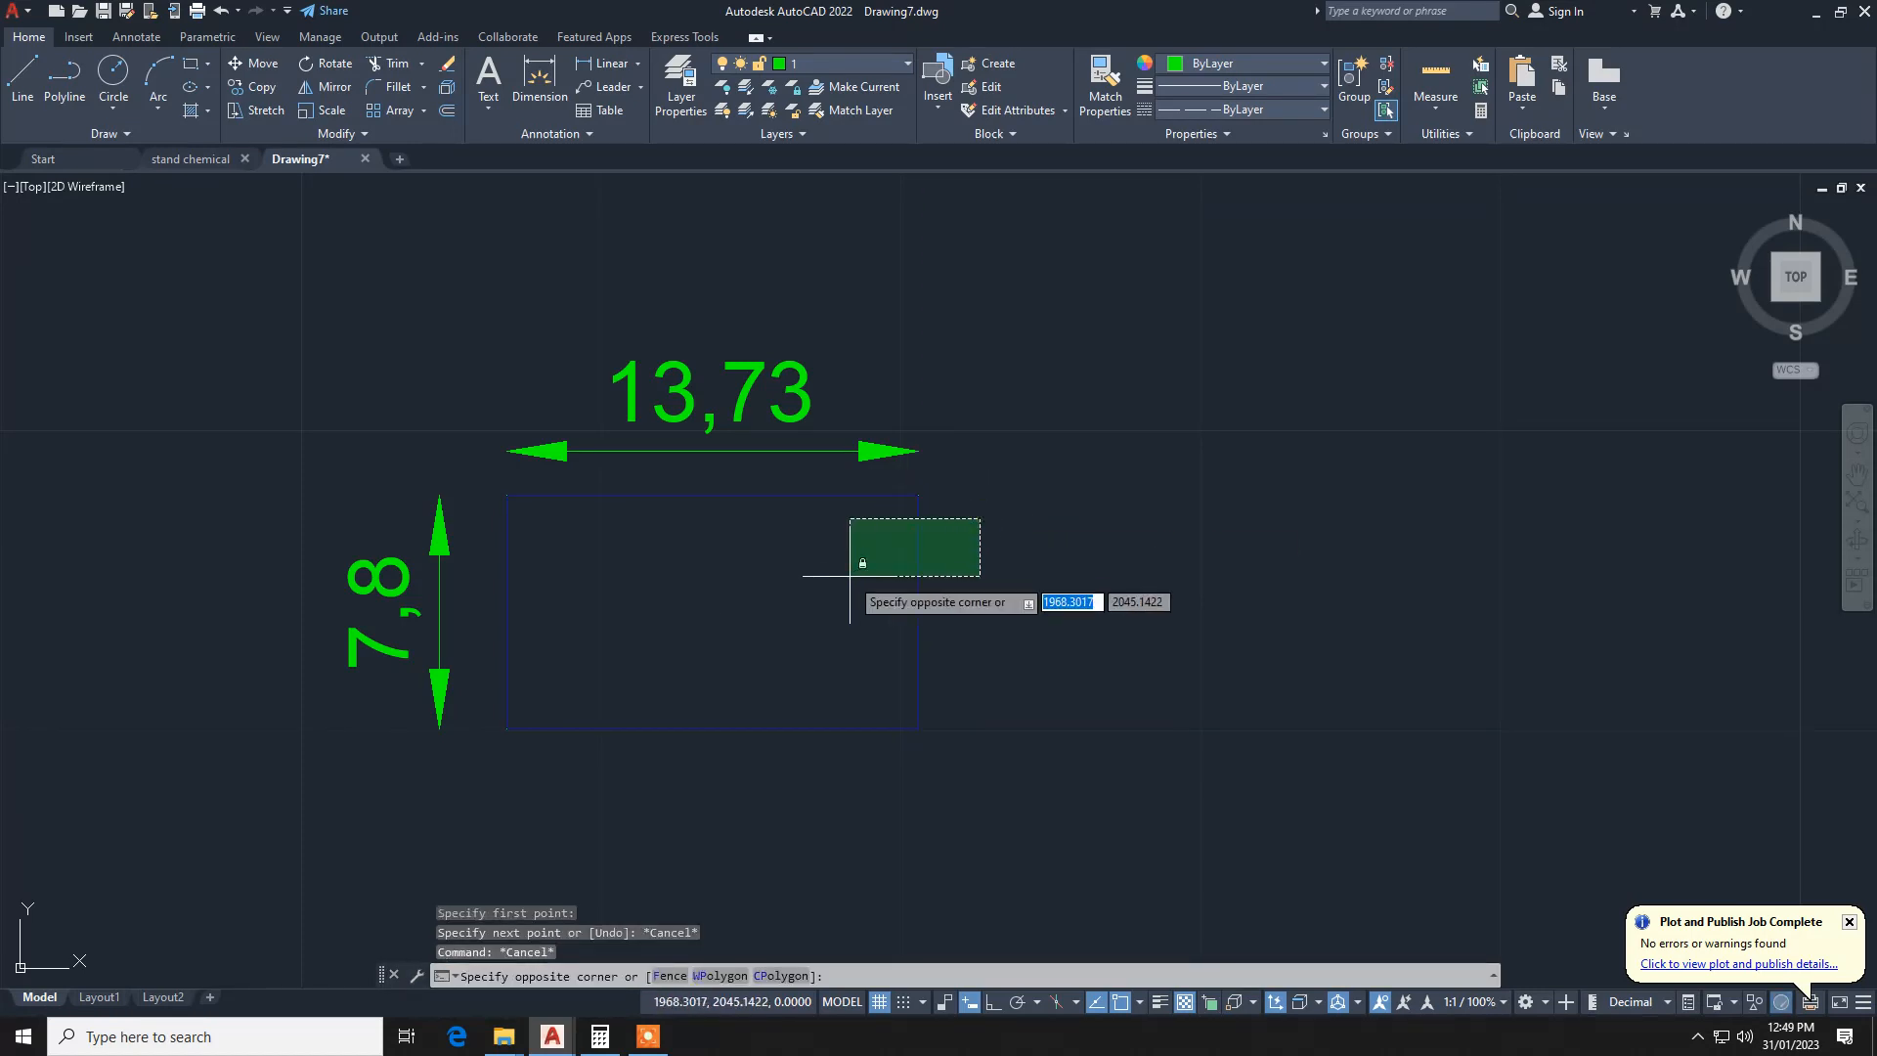
pyautogui.click(850, 574)
pyautogui.write('c')
pyautogui.press('Return')
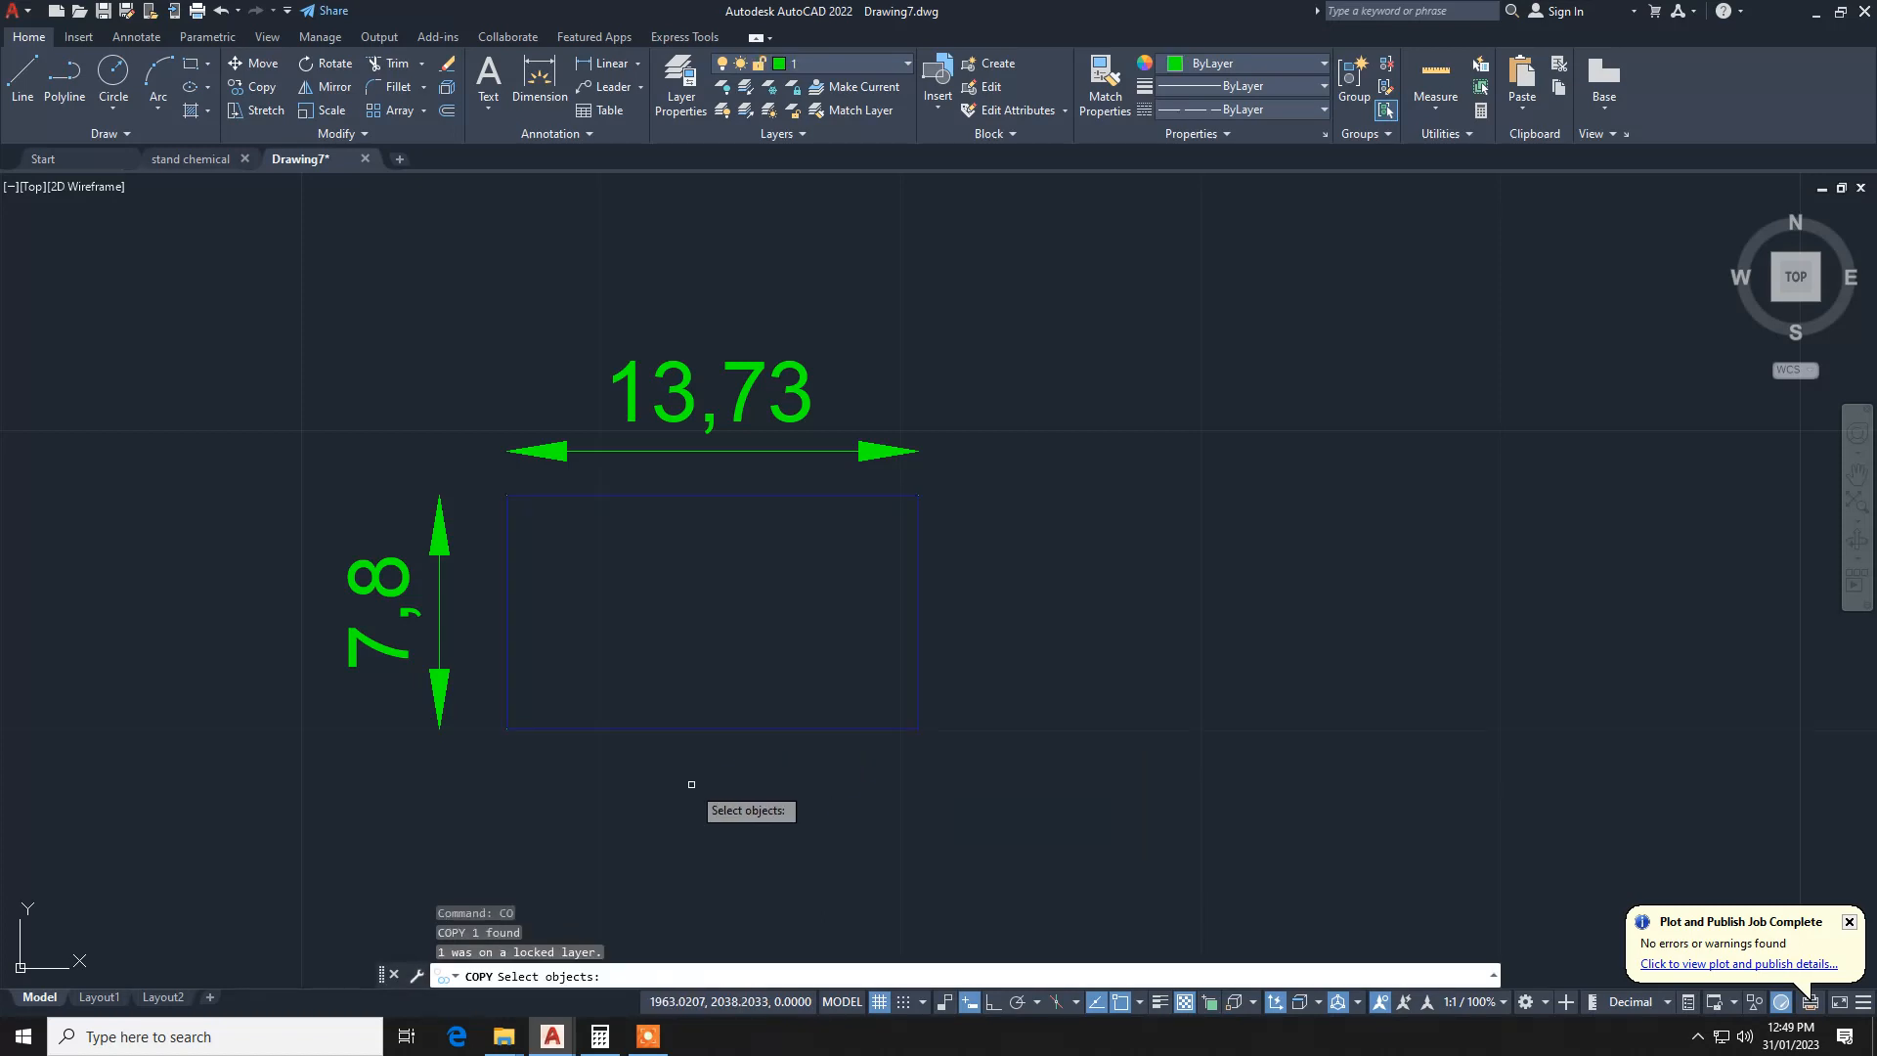
pyautogui.click(685, 779)
pyautogui.click(761, 681)
pyautogui.click(970, 649)
pyautogui.click(762, 782)
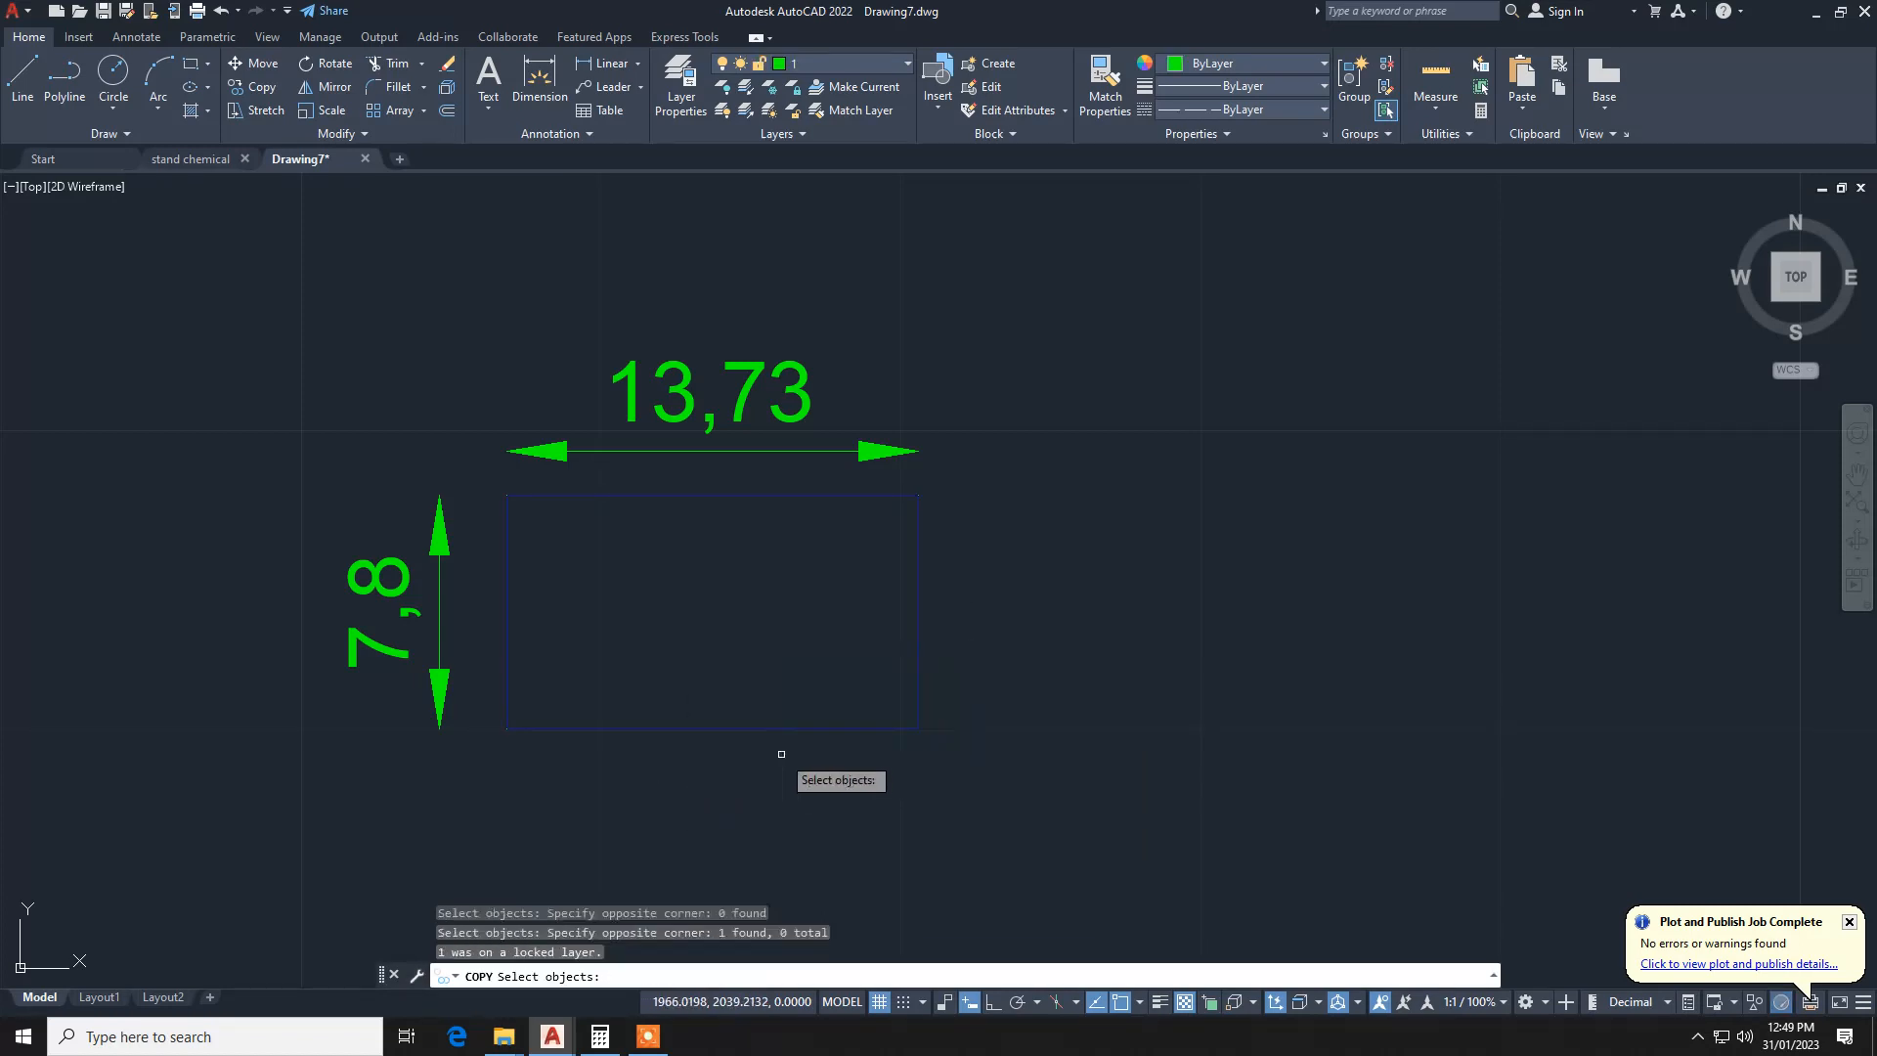
pyautogui.click(988, 606)
pyautogui.click(777, 755)
pyautogui.press('Return')
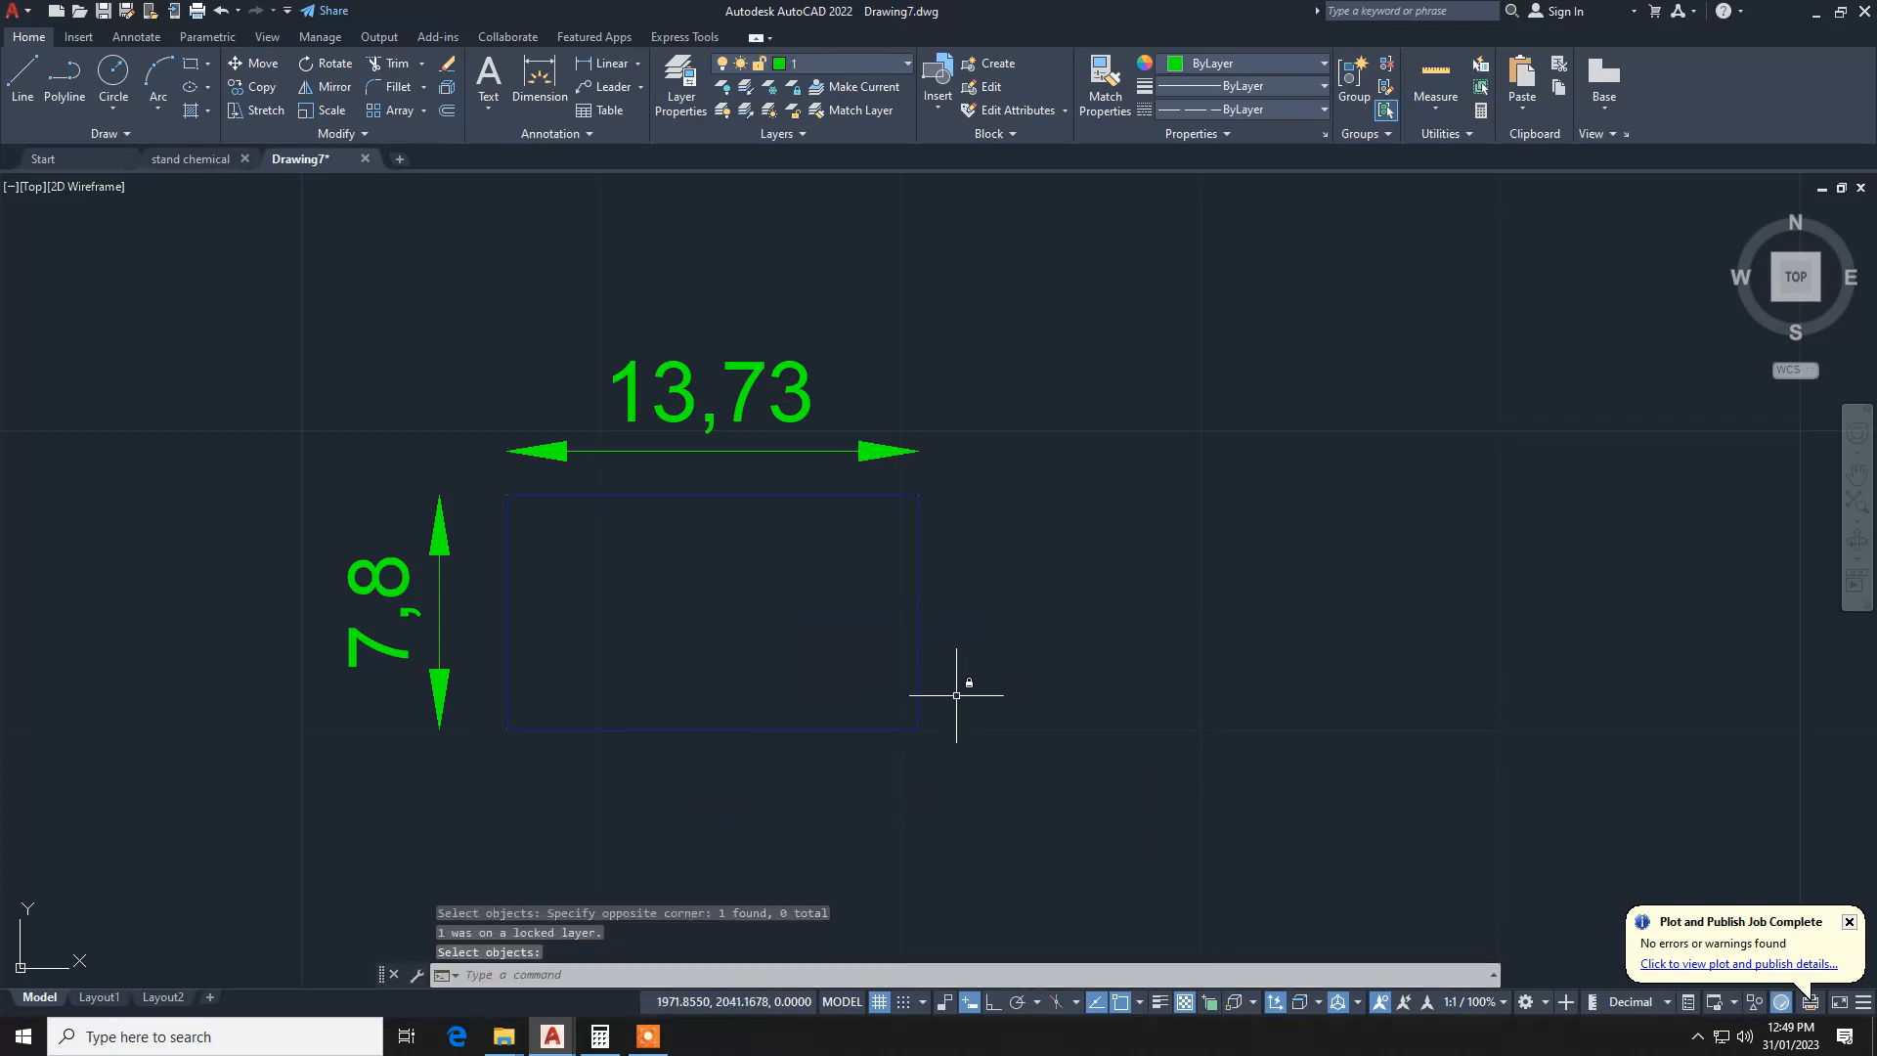
pyautogui.click(968, 684)
pyautogui.click(871, 747)
pyautogui.press('Escape')
pyautogui.press('Escape')
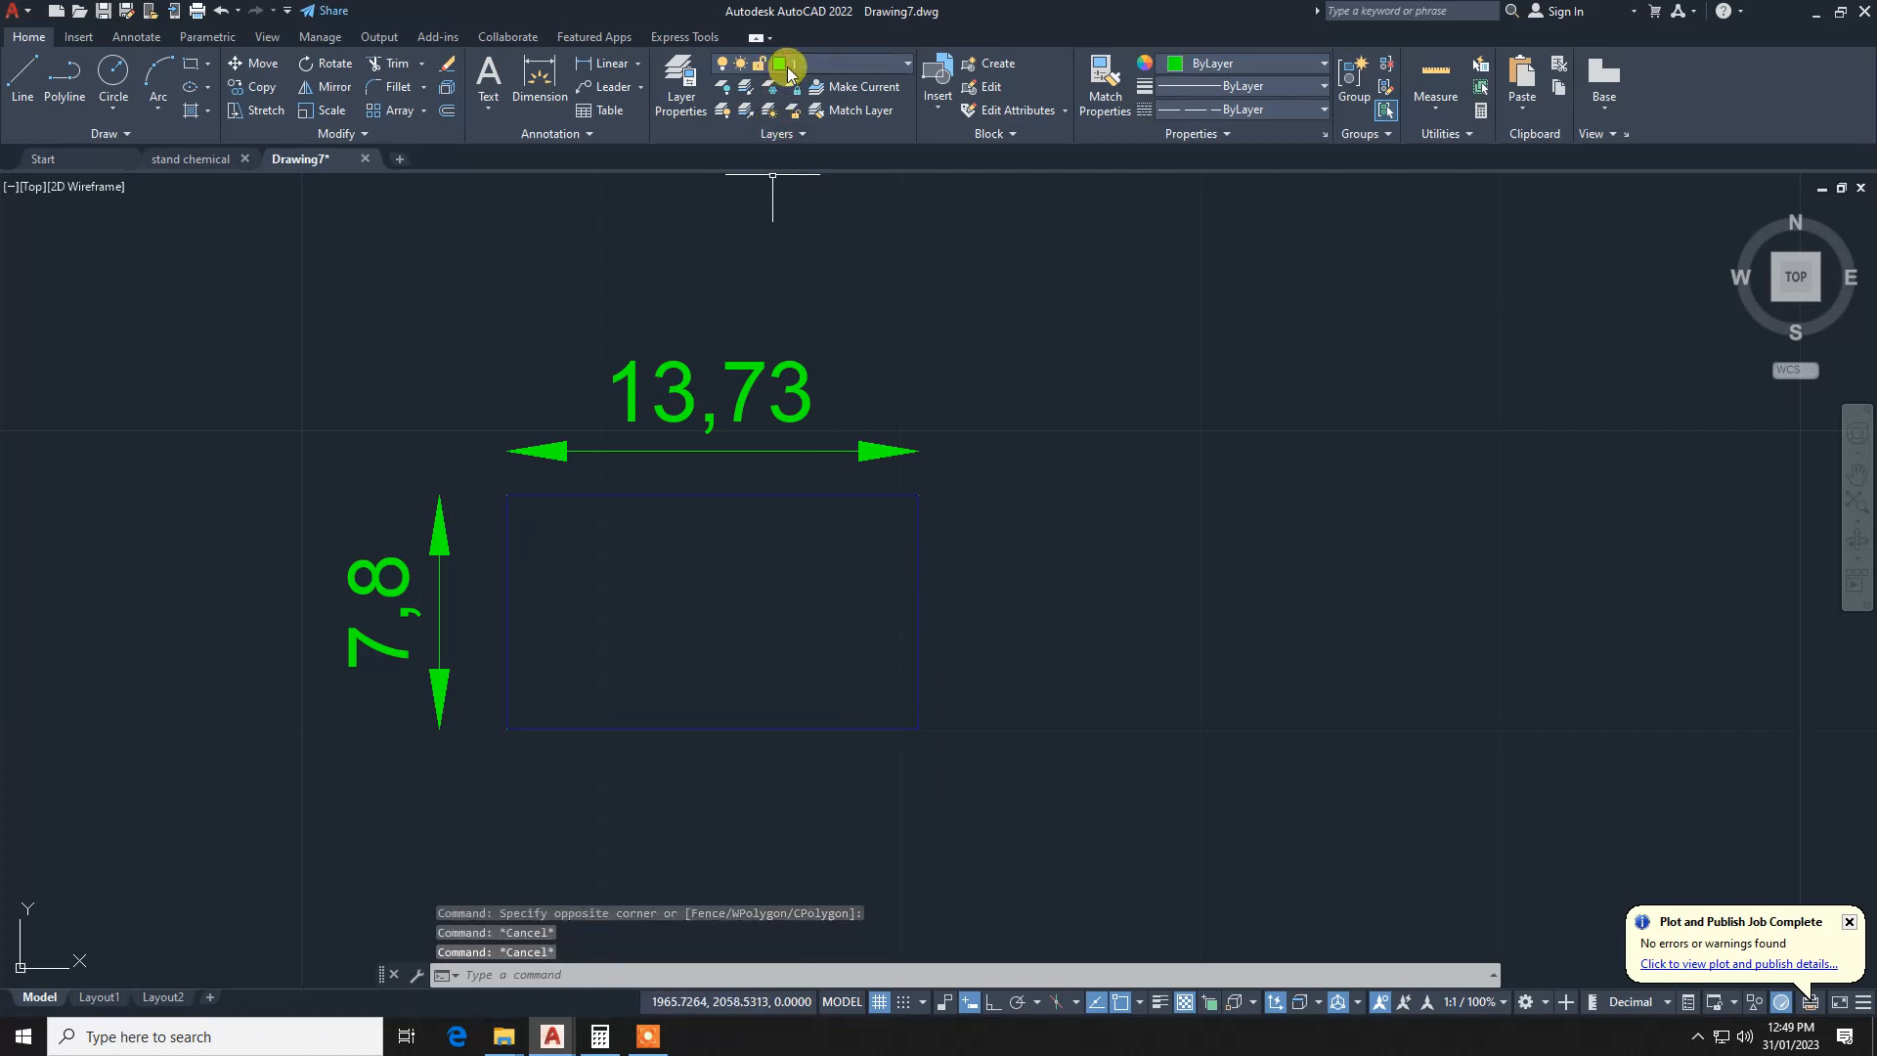
# Step: Unlock layer 2, which holds the blue rectangle
pyautogui.click(827, 61)
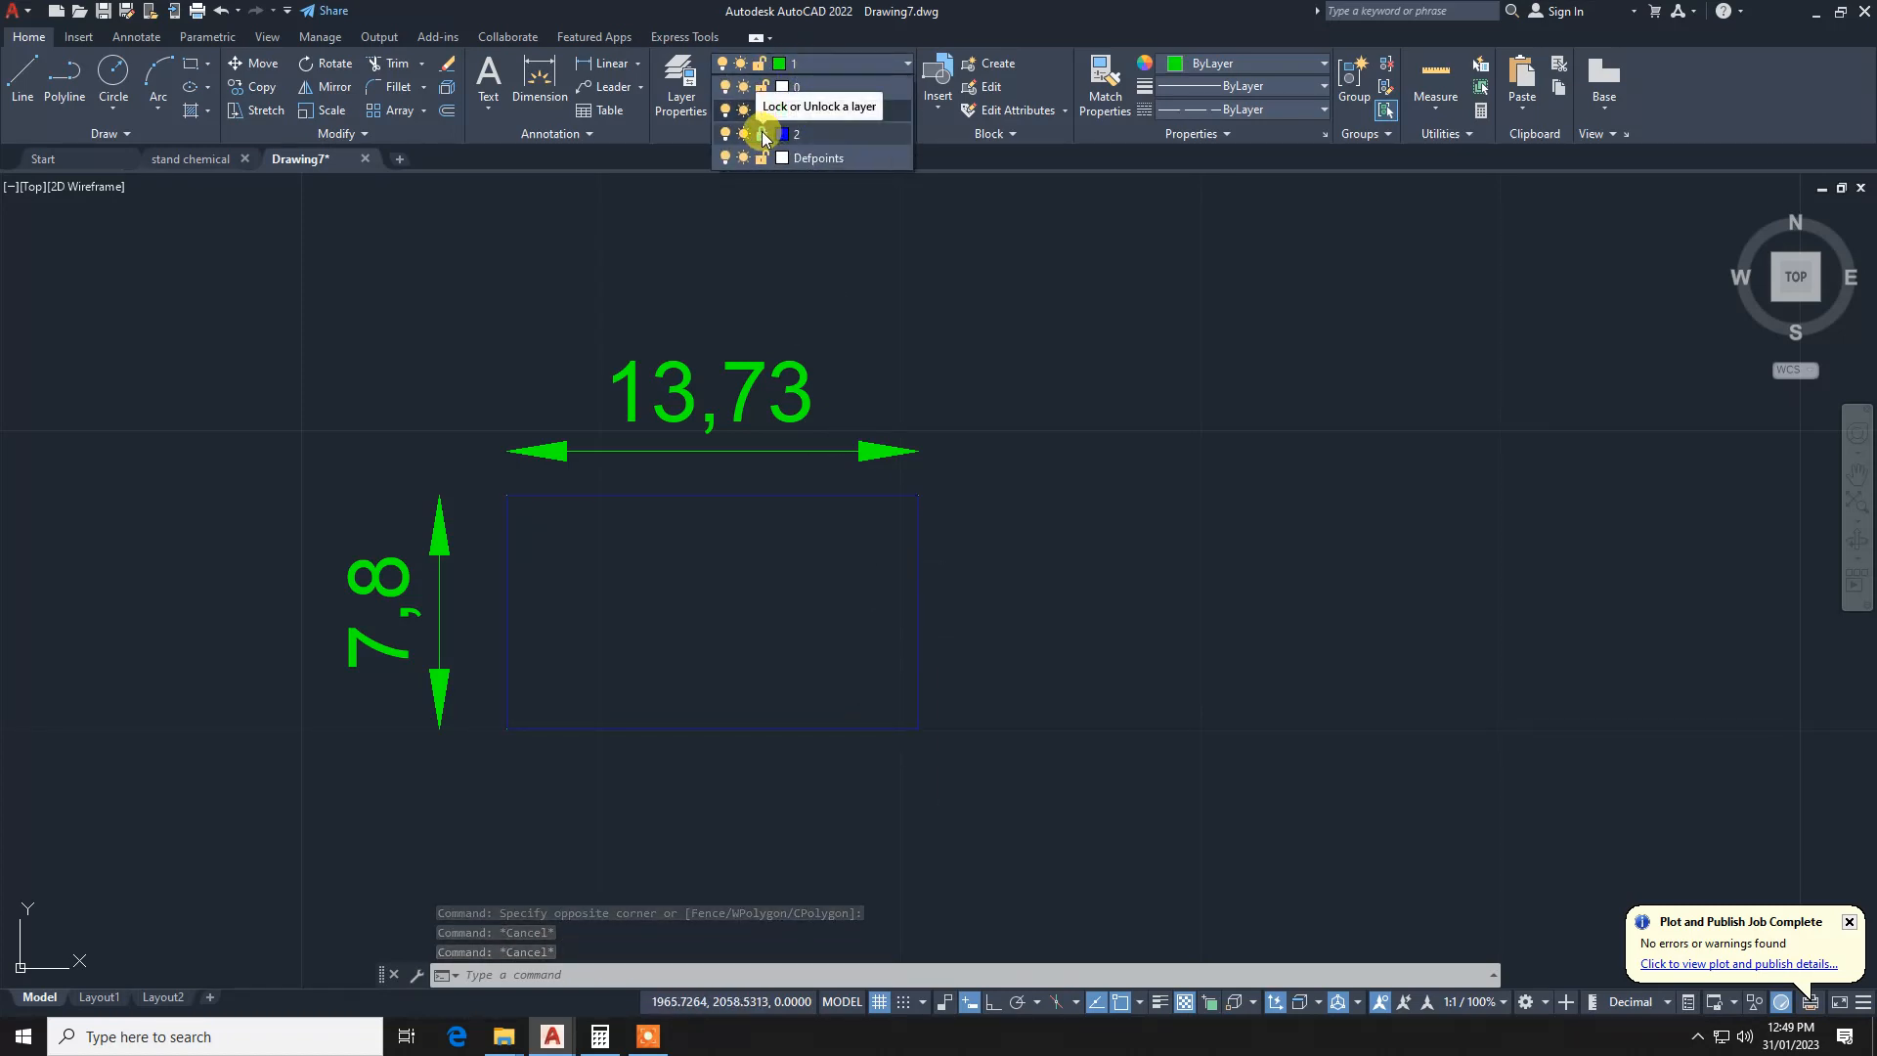
pyautogui.click(763, 133)
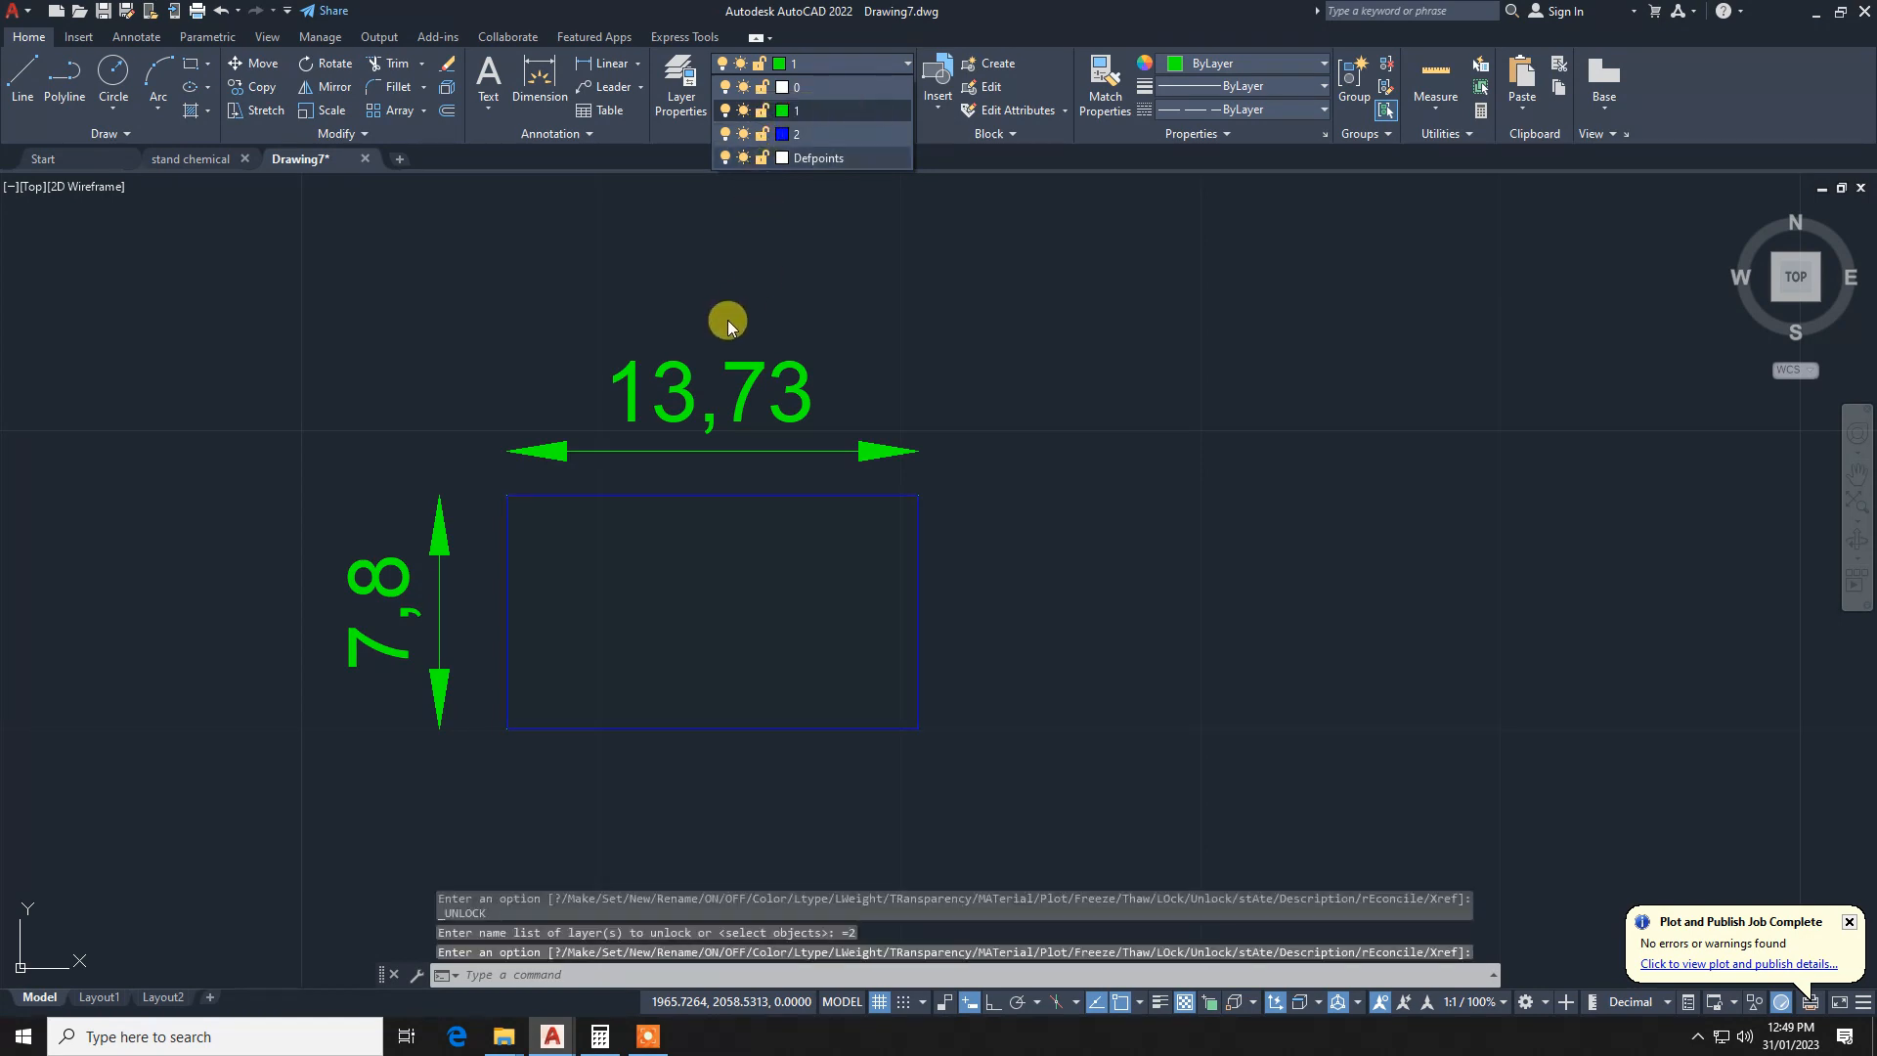